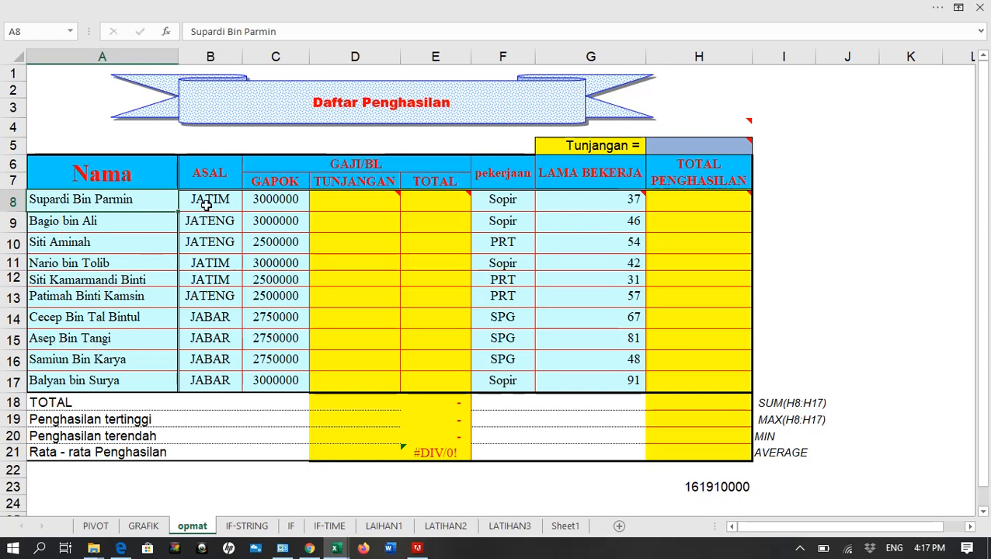
pyautogui.moveTo(204, 200); pyautogui.dragTo(198, 317)
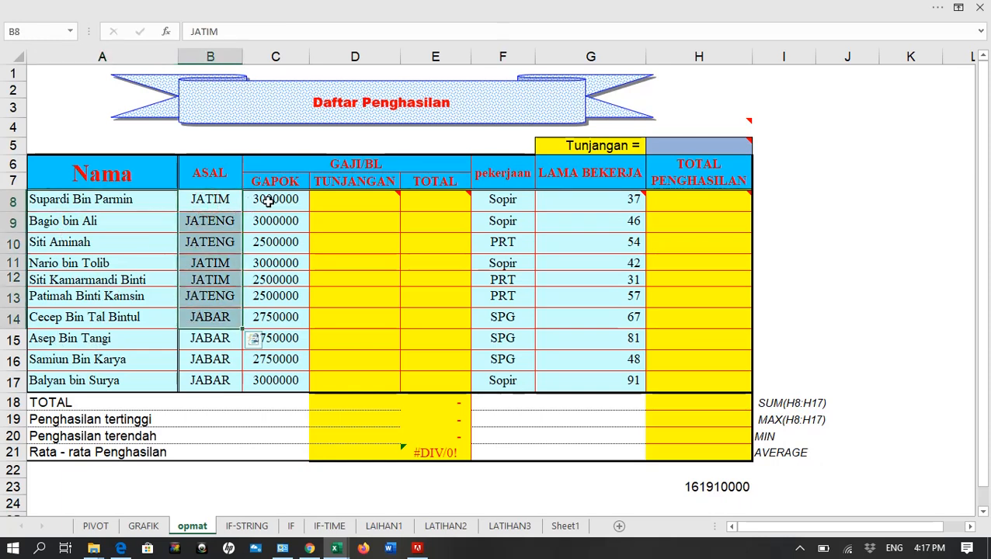
pyautogui.moveTo(268, 200); pyautogui.dragTo(255, 313)
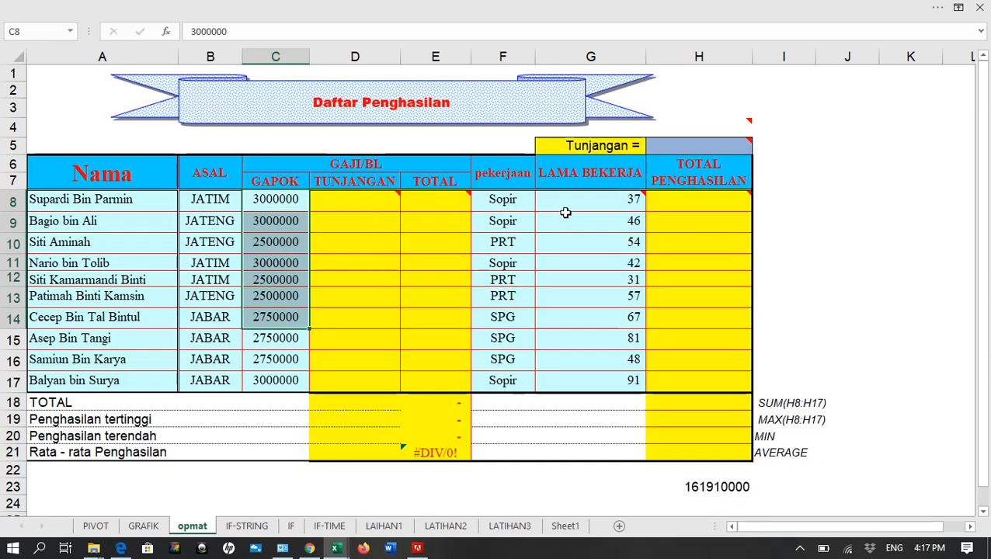
pyautogui.moveTo(574, 204); pyautogui.dragTo(577, 378)
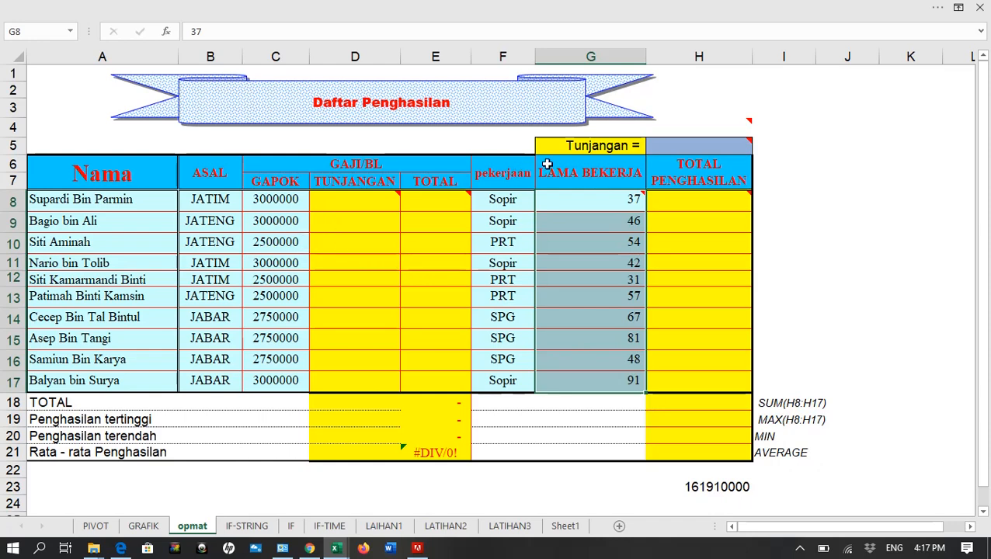
# Enter 5% as the Tunjangan rate in cell H5
pyautogui.click(675, 147)
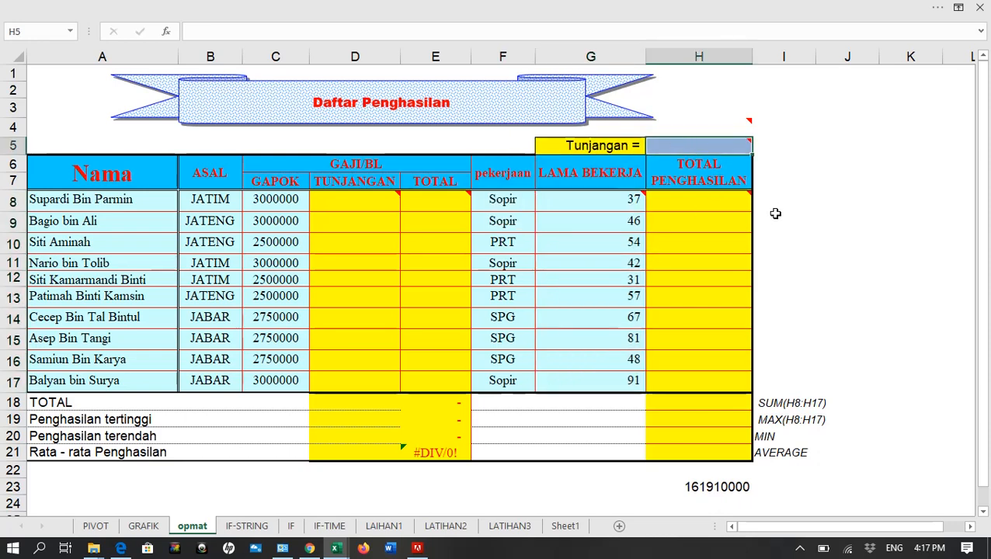
pyautogui.write('5')
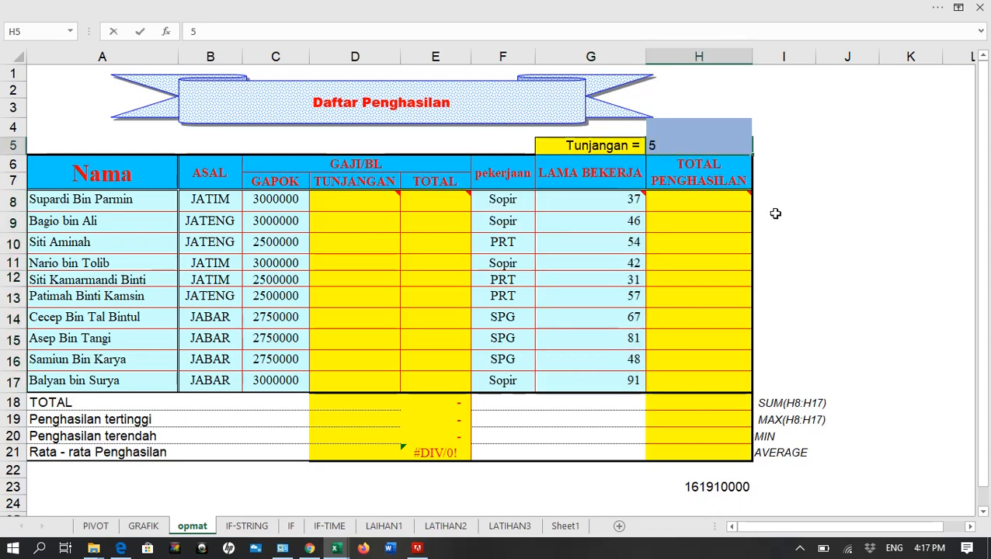
pyautogui.write('%')
pyautogui.press('Return')
pyautogui.click(683, 146)
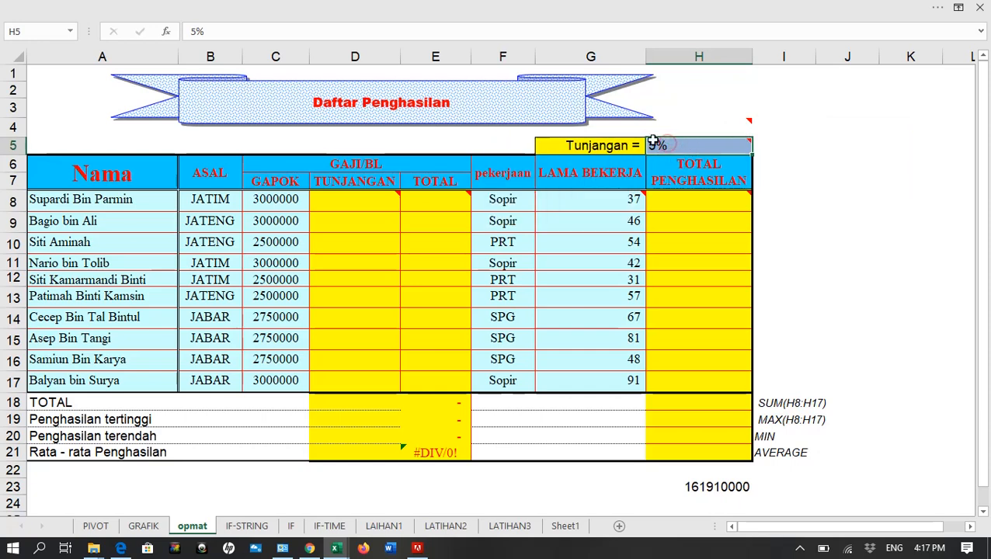
# Try left alignment on the Tunjangan label in G5, and set it back to right alignment
pyautogui.click(605, 144)
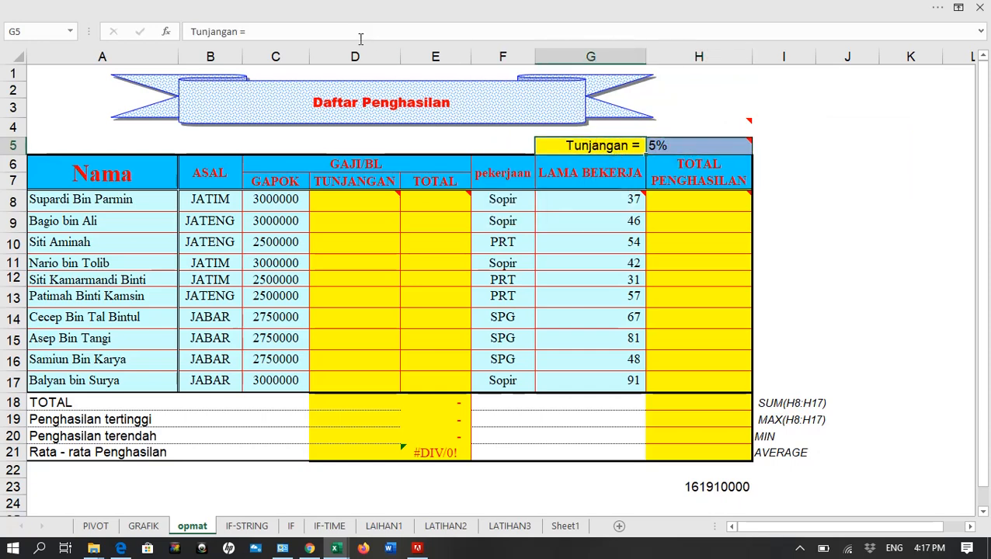
pyautogui.click(293, 10)
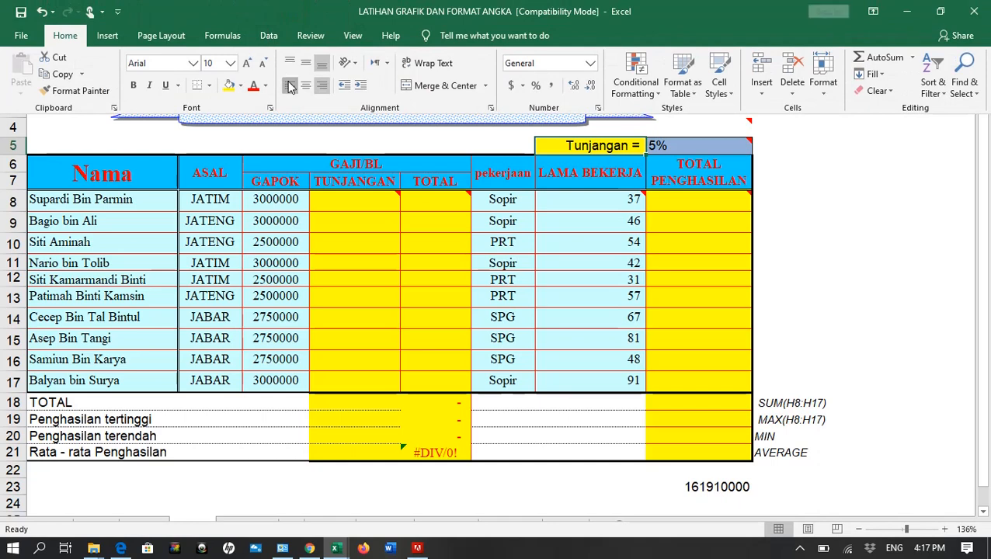
pyautogui.click(289, 85)
pyautogui.click(321, 86)
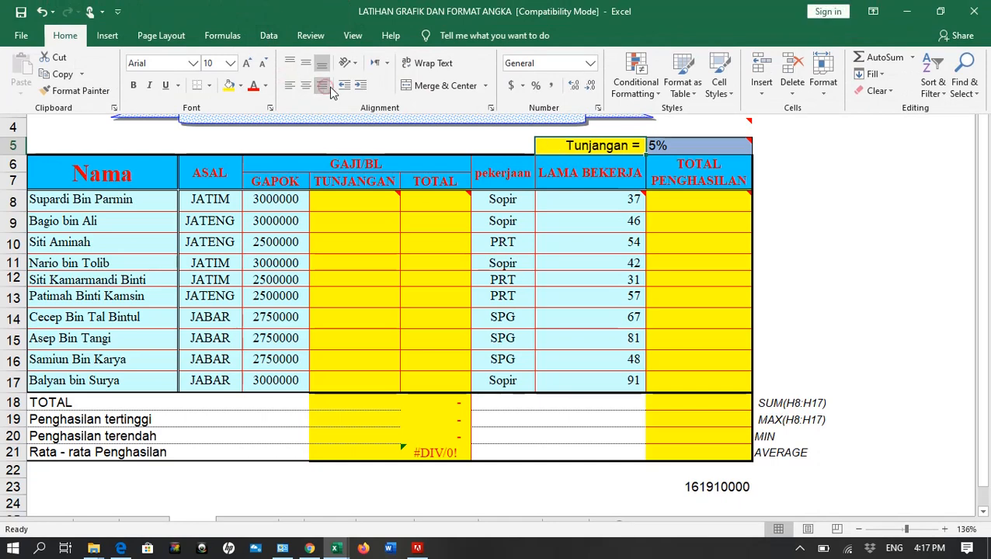
pyautogui.click(662, 146)
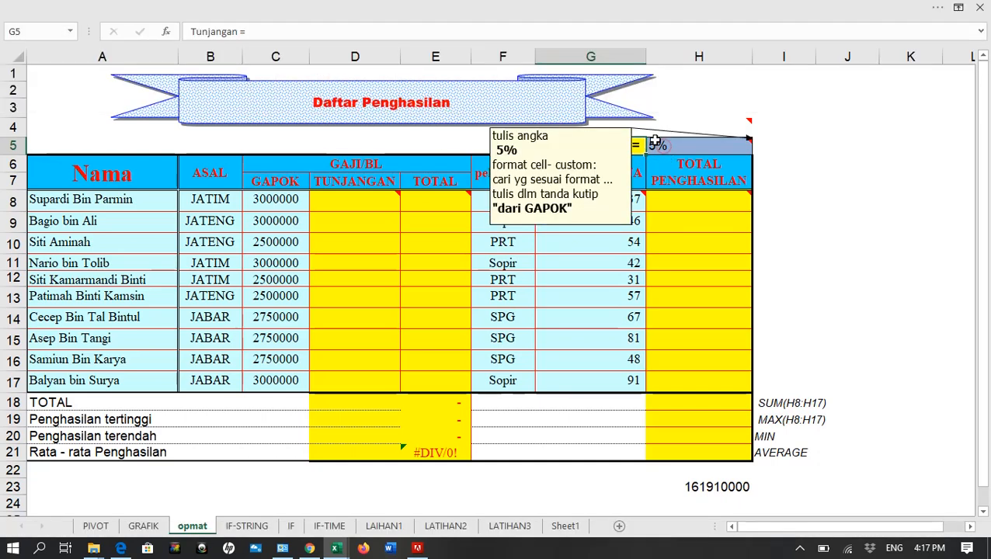
pyautogui.scroll(-1, 662, 146)
pyautogui.click(661, 147)
pyautogui.click(666, 93)
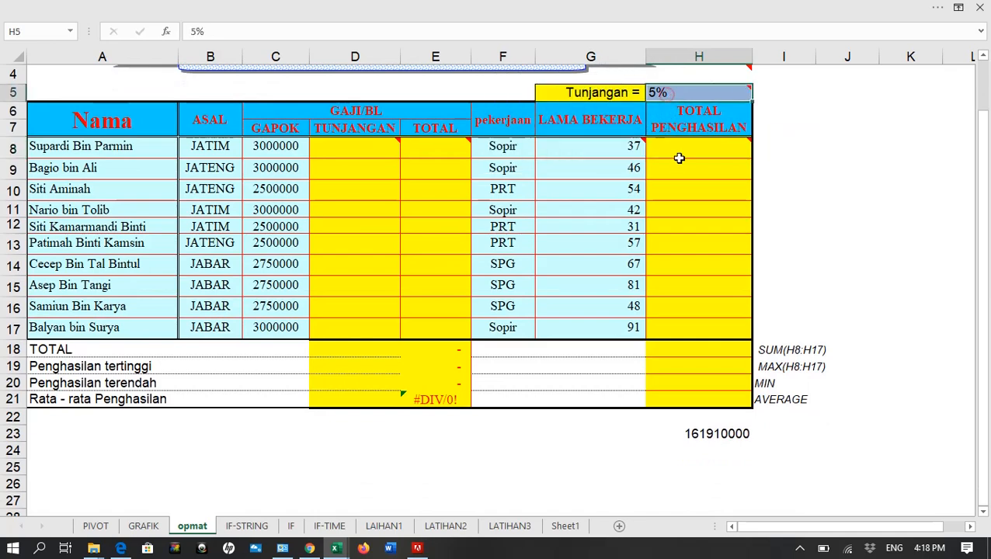
pyautogui.scroll(1, 666, 94)
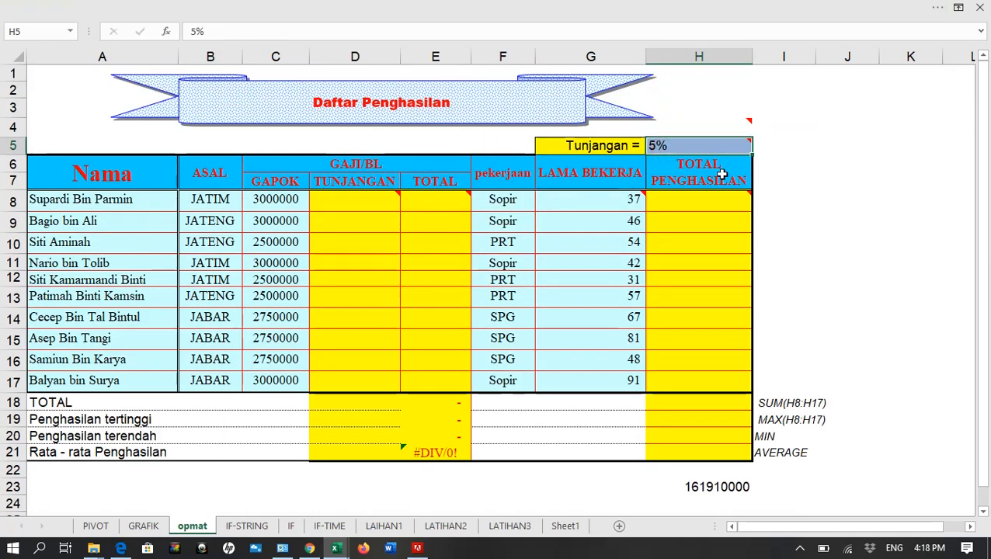
pyautogui.click(259, 8)
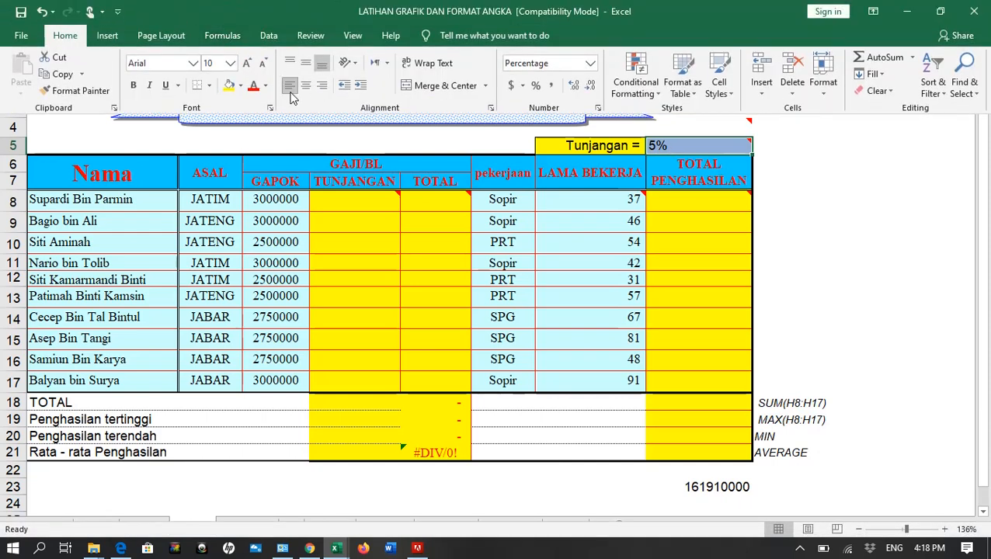
# Apply the custom number format 0% "dari GAPOK" to the rate in cell H5
pyautogui.click(656, 145)
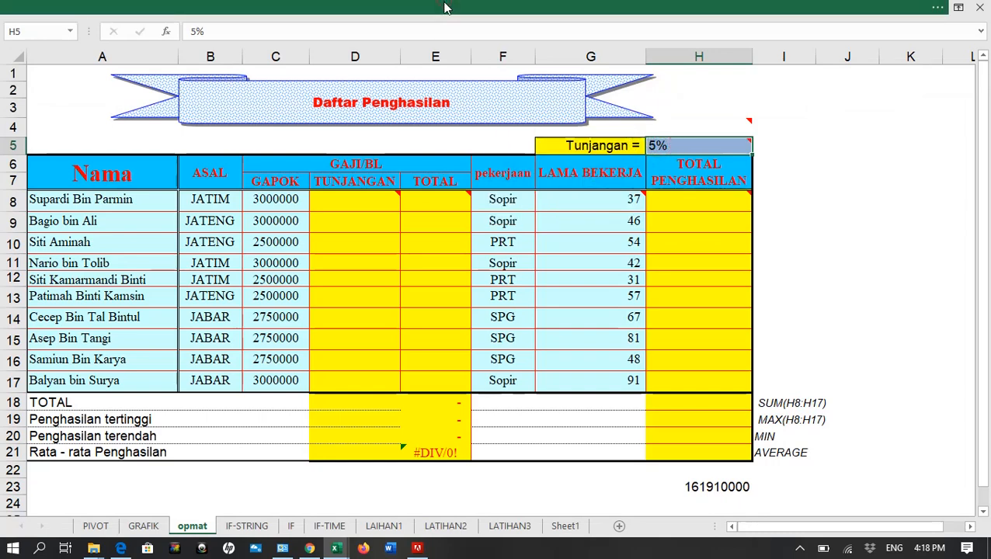
pyautogui.click(445, 7)
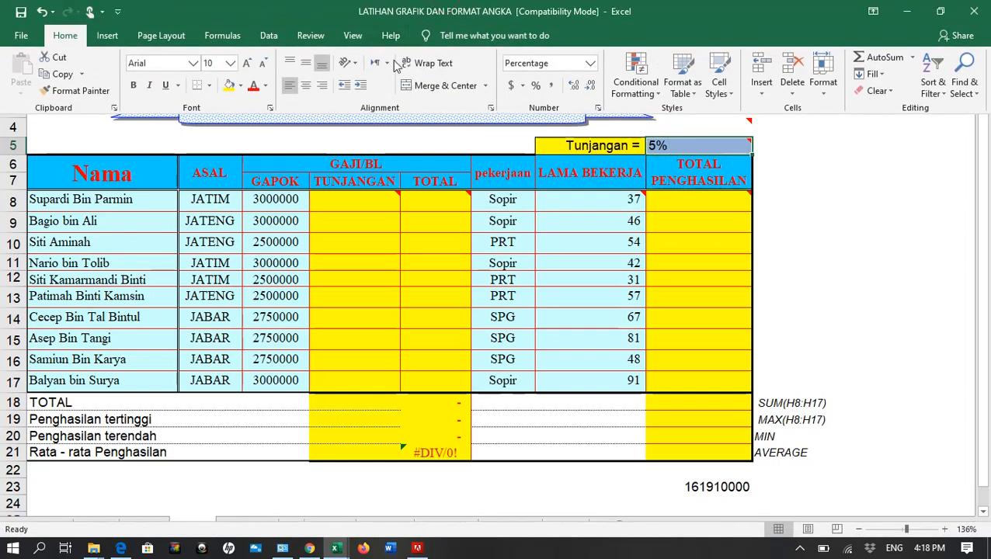
pyautogui.click(490, 110)
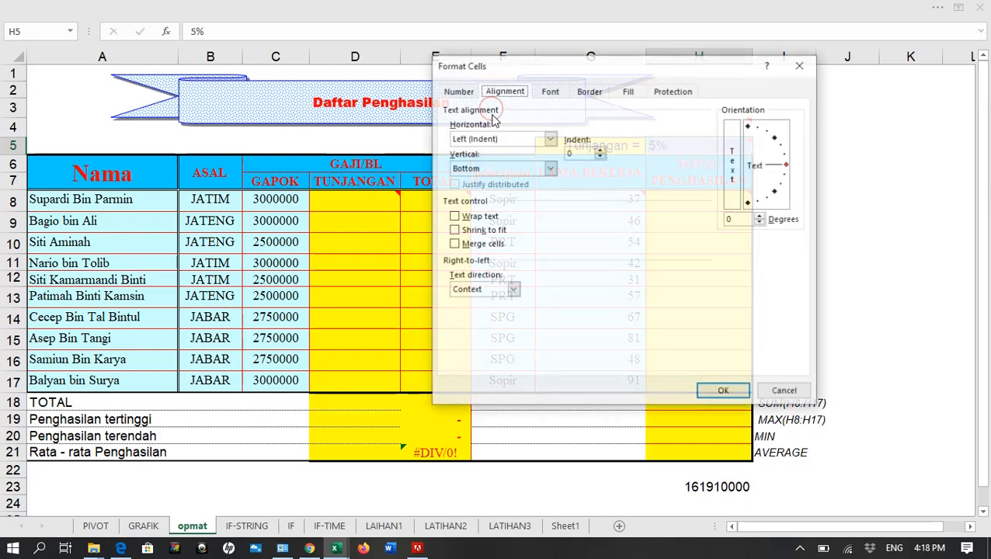
pyautogui.click(459, 91)
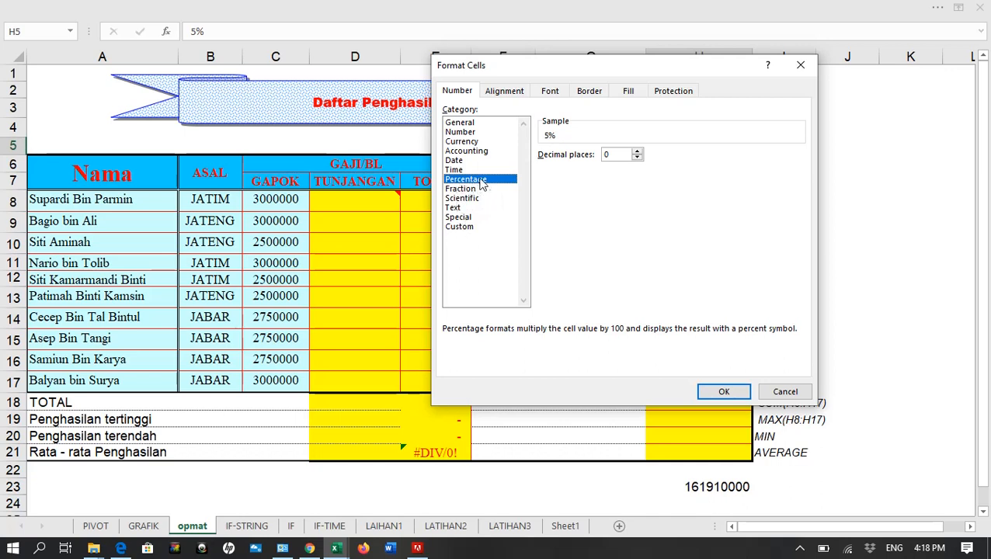
pyautogui.click(458, 226)
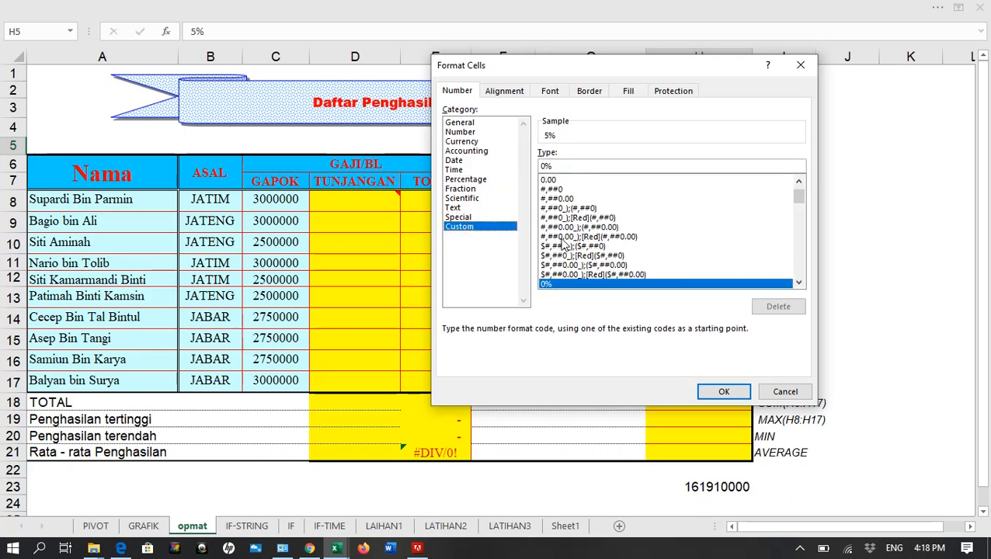
pyautogui.click(569, 166)
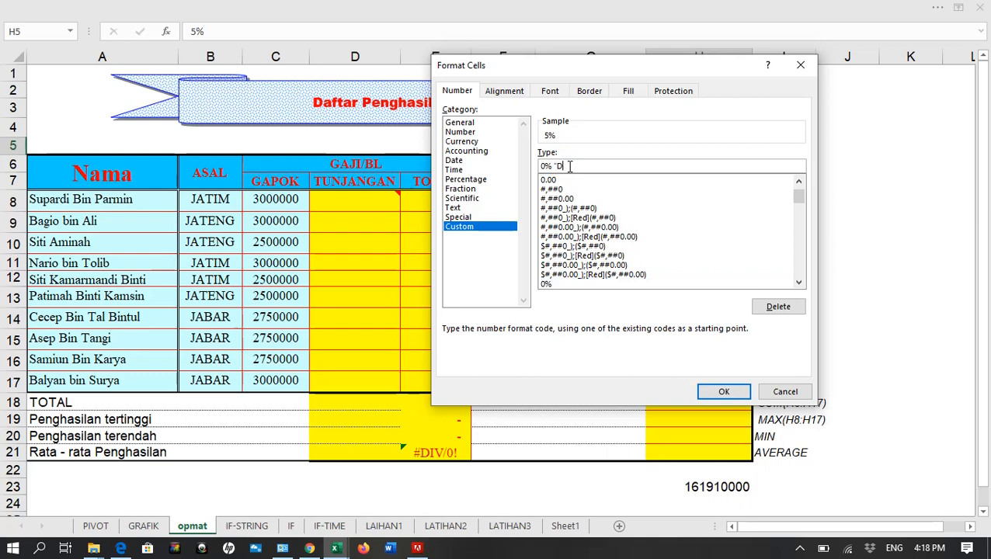
pyautogui.write('"')
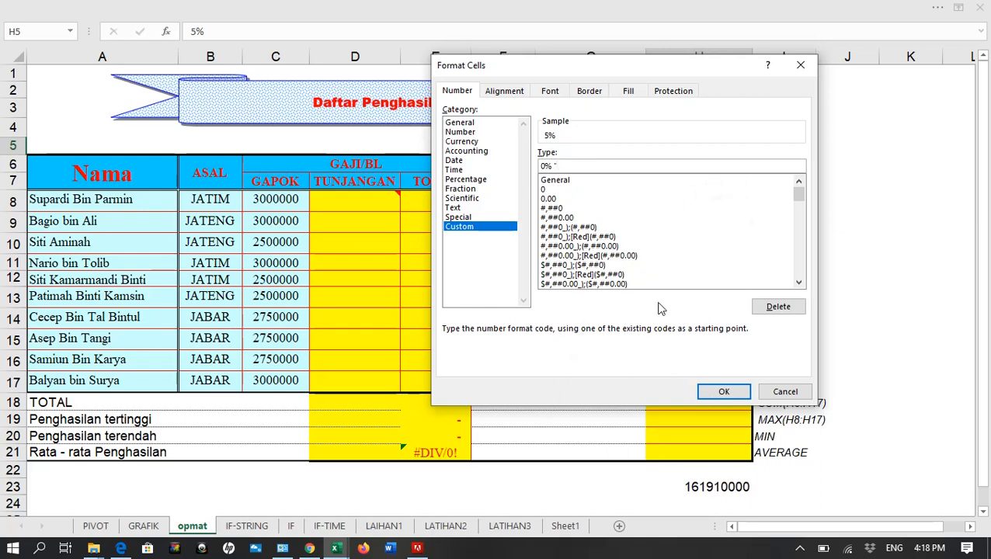
pyautogui.write('dari GAP')
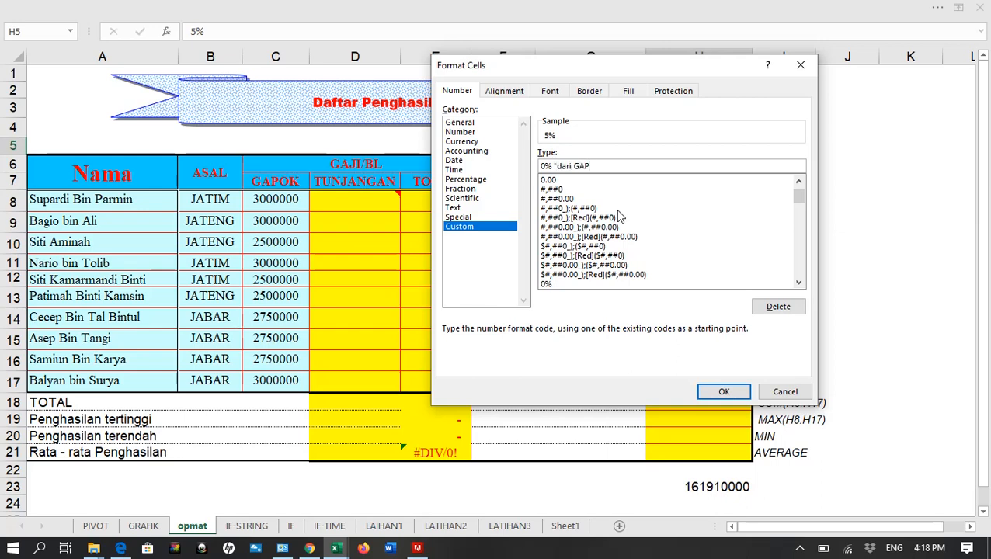
pyautogui.write('OK"')
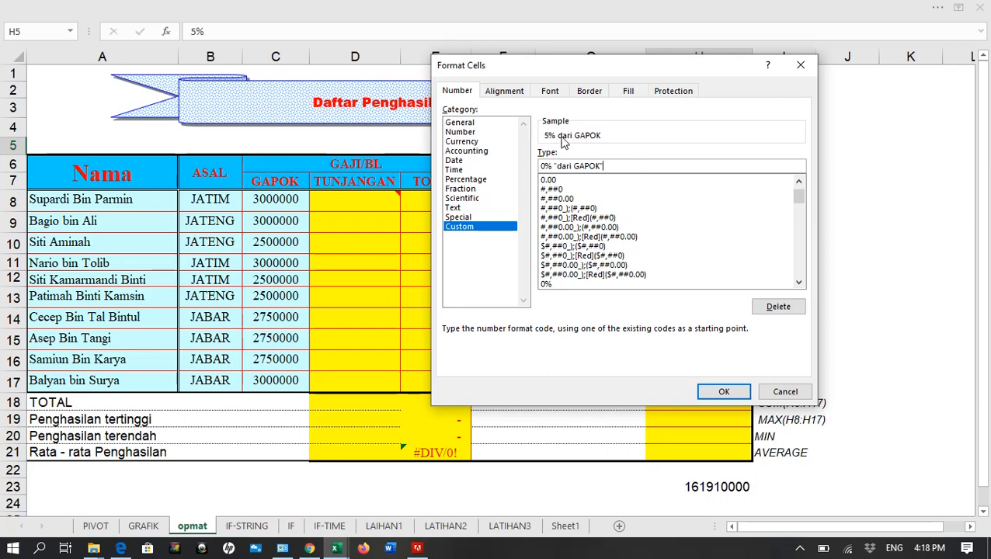
pyautogui.click(702, 392)
pyautogui.click(820, 179)
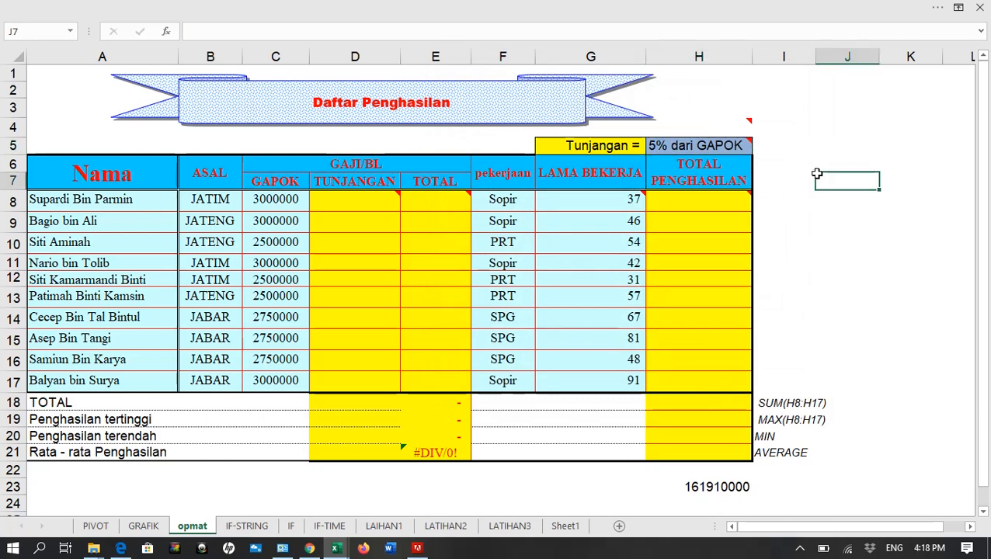
# Format the GAPOK values in C8:C17 as Number with a 1000 separator and 0 decimal places
pyautogui.click(278, 201)
pyautogui.moveTo(278, 200); pyautogui.dragTo(276, 381)
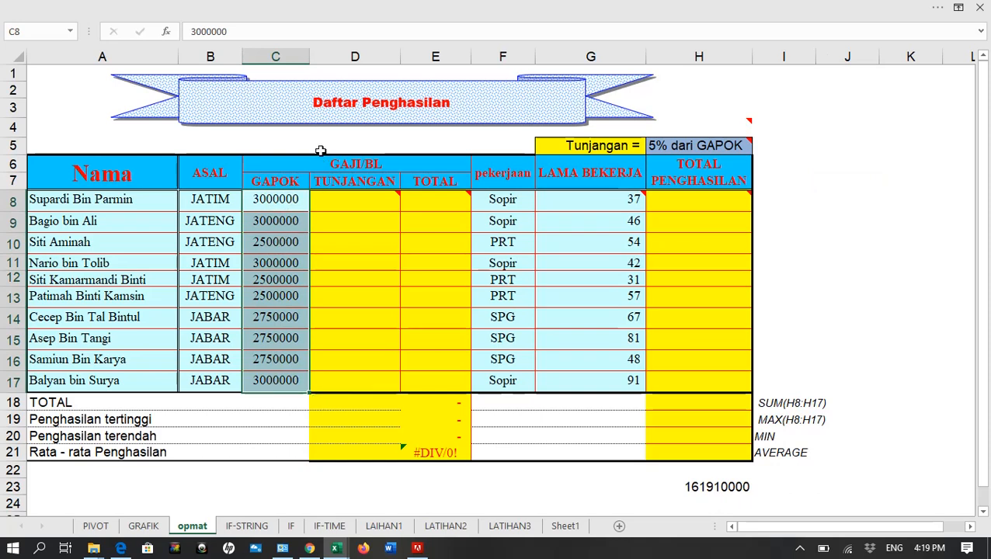
pyautogui.click(367, 3)
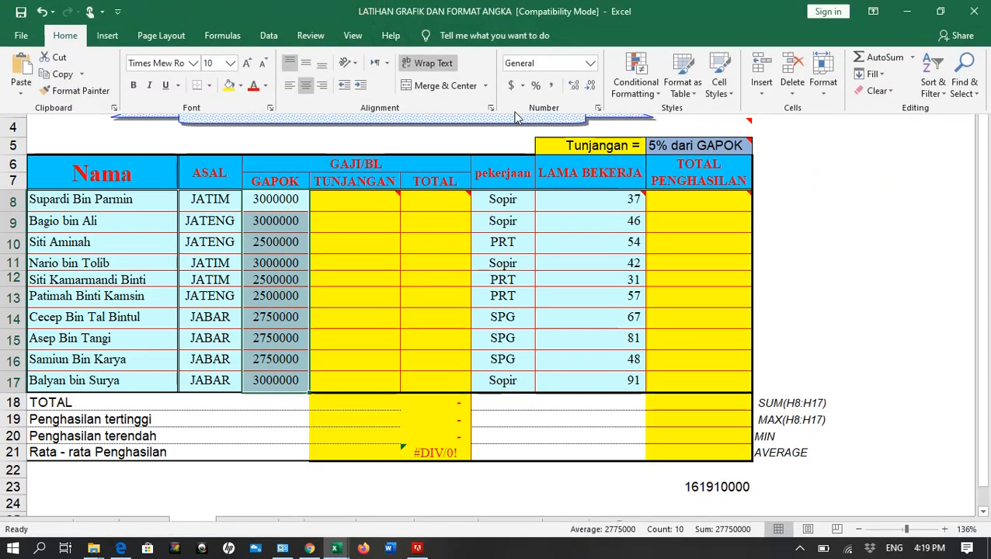
pyautogui.click(599, 110)
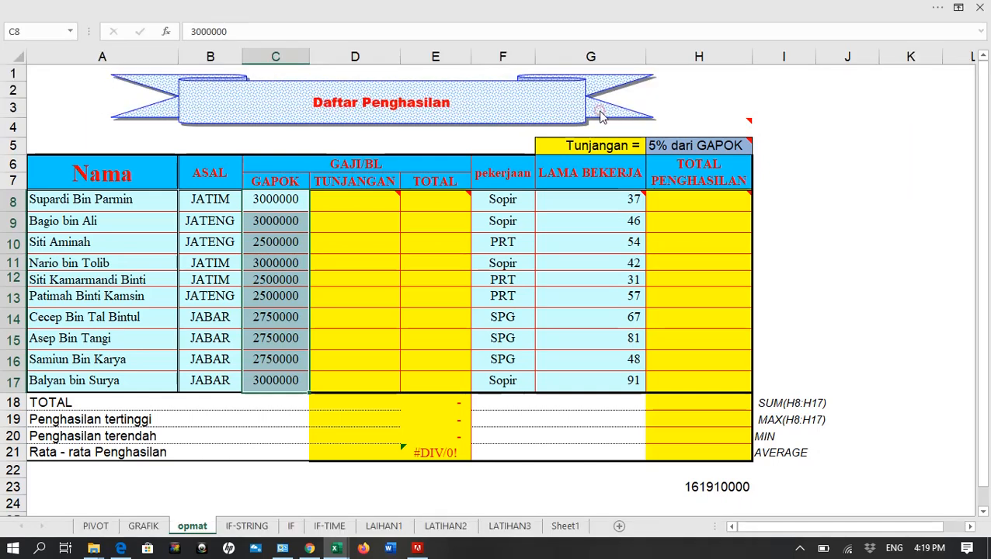
pyautogui.click(460, 132)
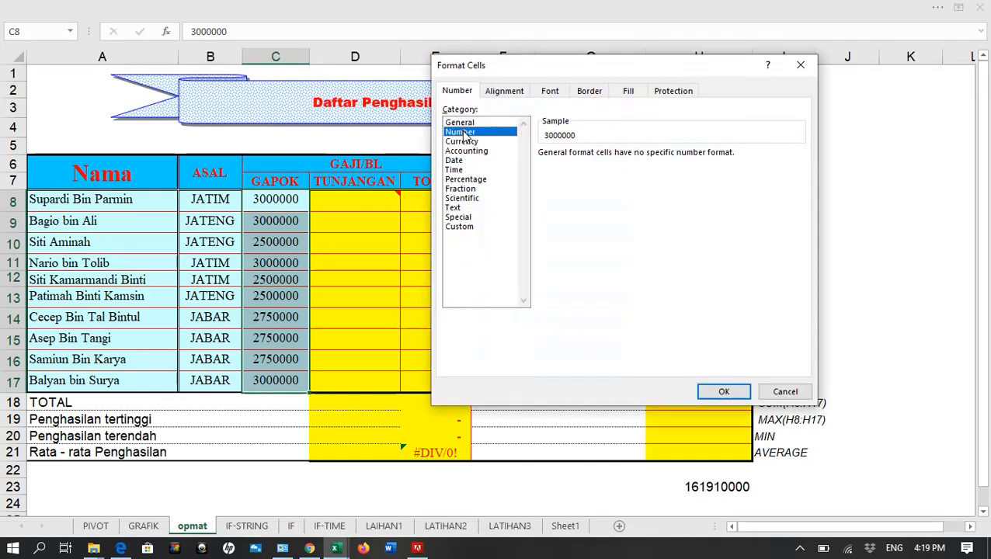
pyautogui.click(542, 173)
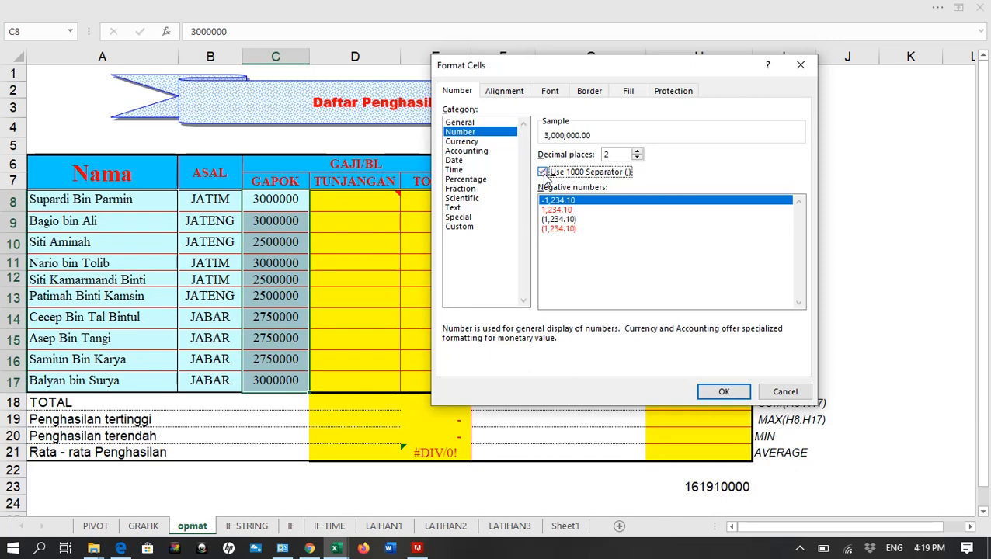
pyautogui.click(638, 158)
pyautogui.click(638, 158)
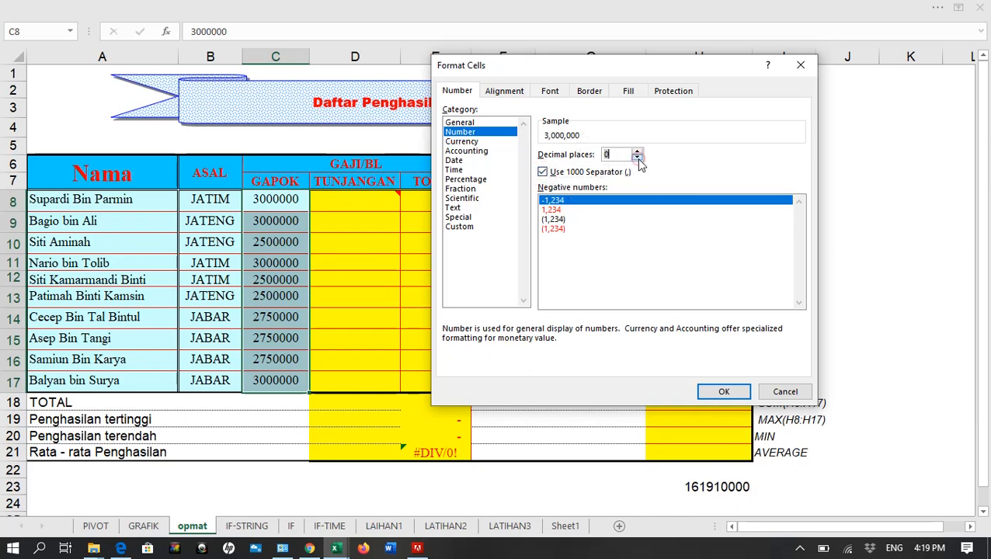
pyautogui.click(722, 393)
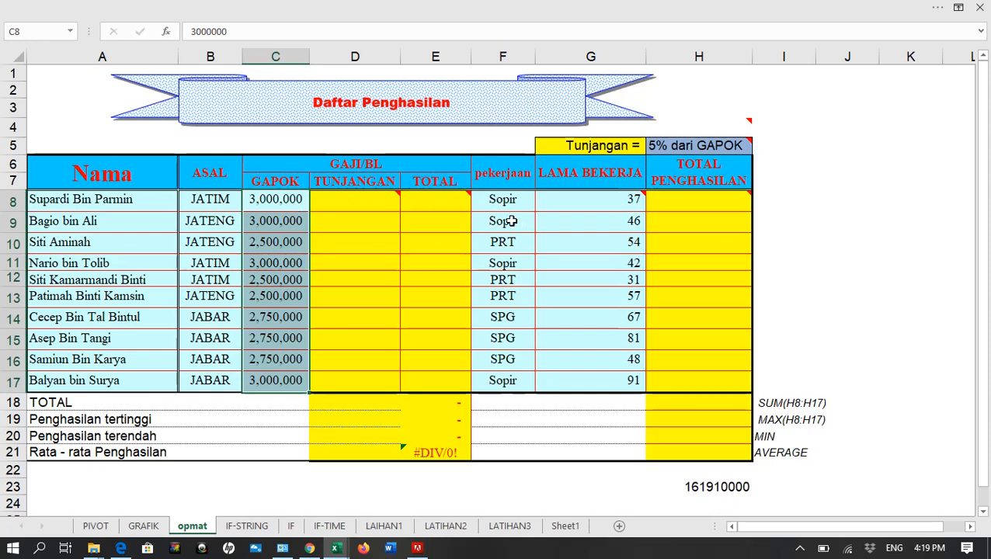
# Enter the formula =C8*H5 in TUNJANGAN cell D8 and copy it down the column to D16
pyautogui.moveTo(367, 201)
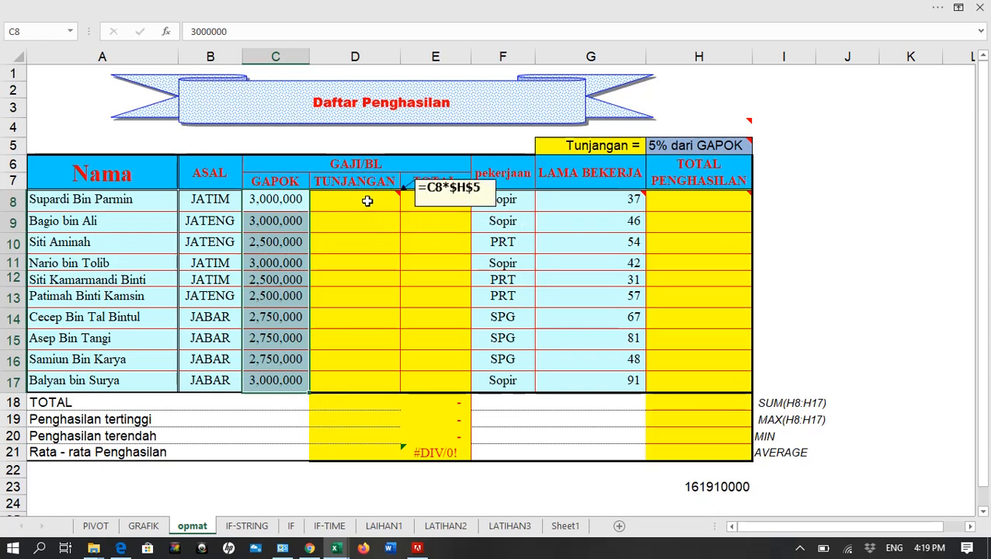
pyautogui.click(365, 203)
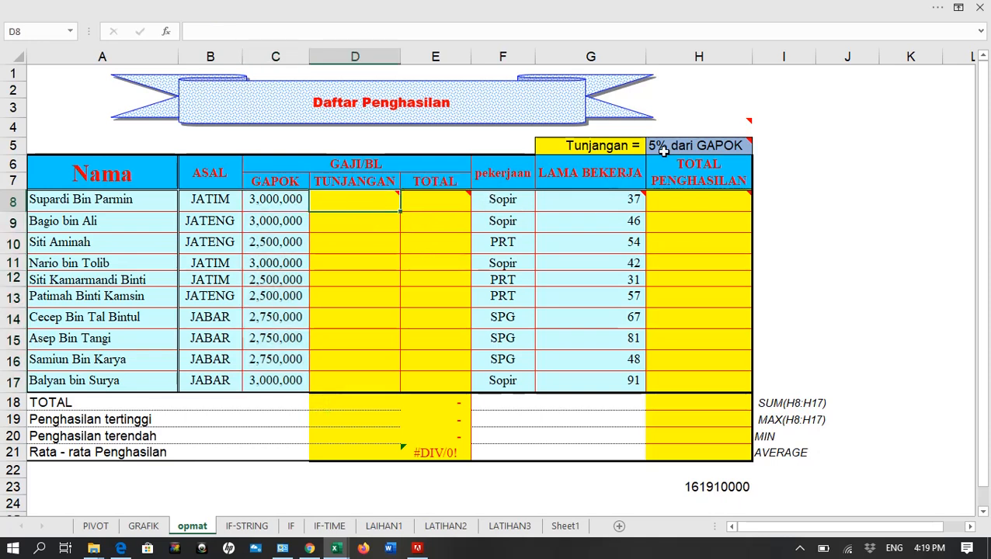
pyautogui.moveTo(659, 151)
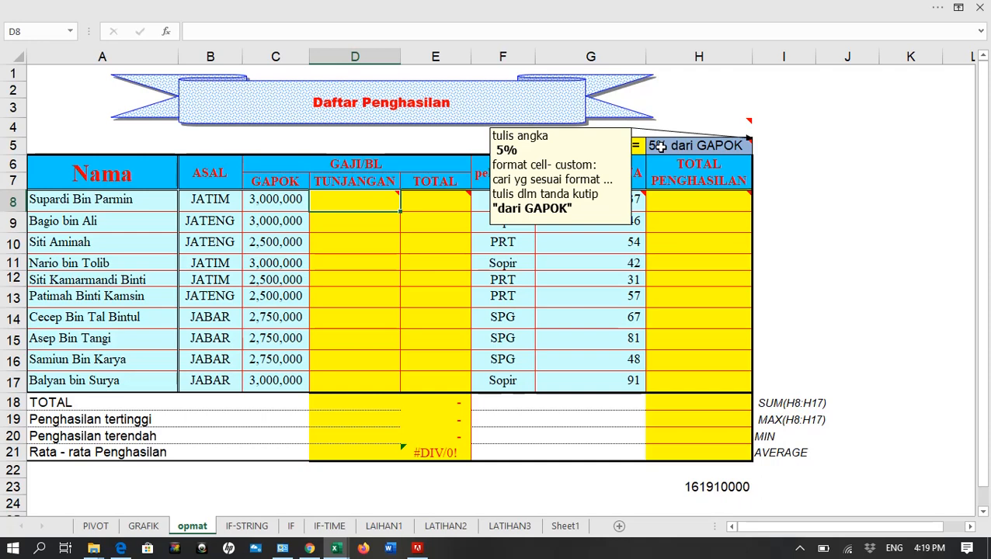
pyautogui.moveTo(363, 200)
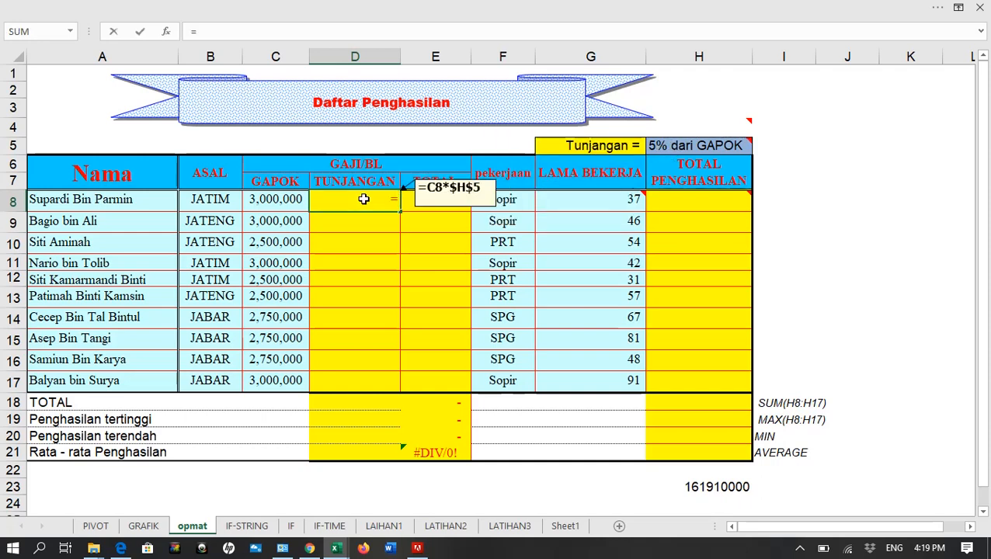
pyautogui.click(287, 197)
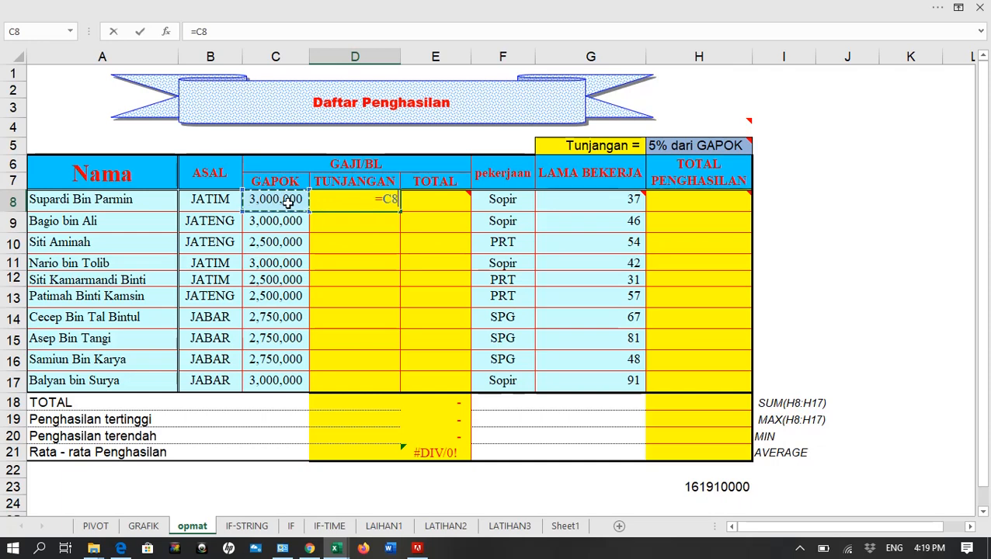
pyautogui.moveTo(566, 195)
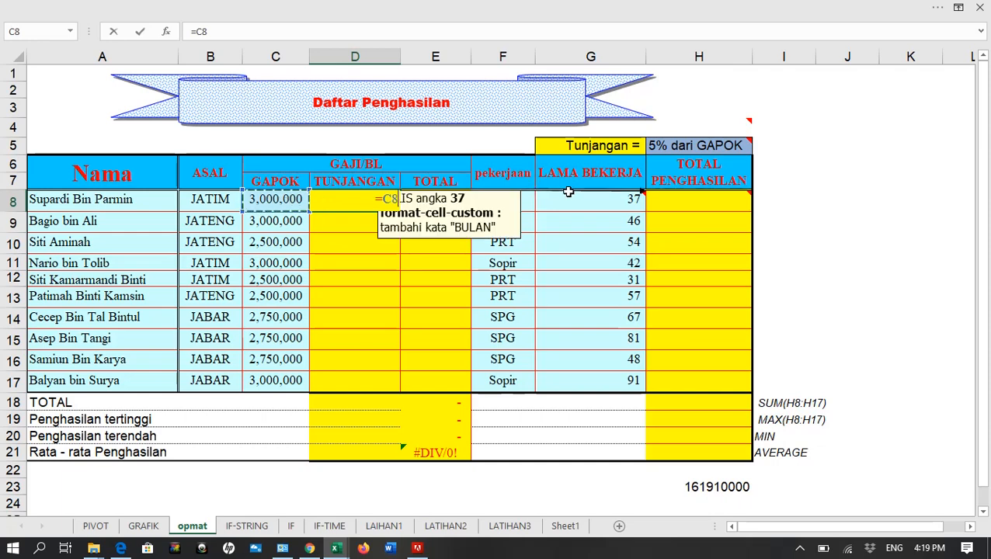
pyautogui.write('*')
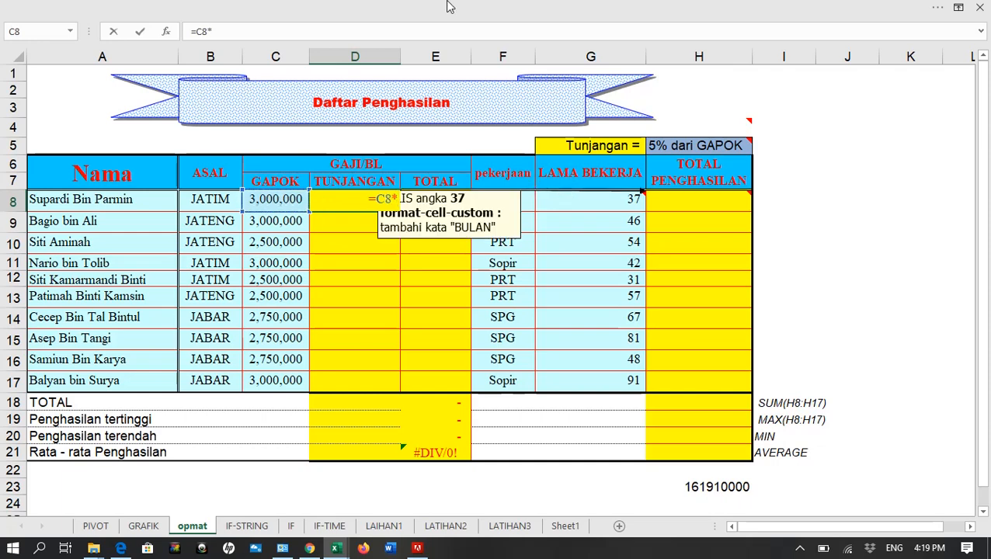
pyautogui.click(667, 147)
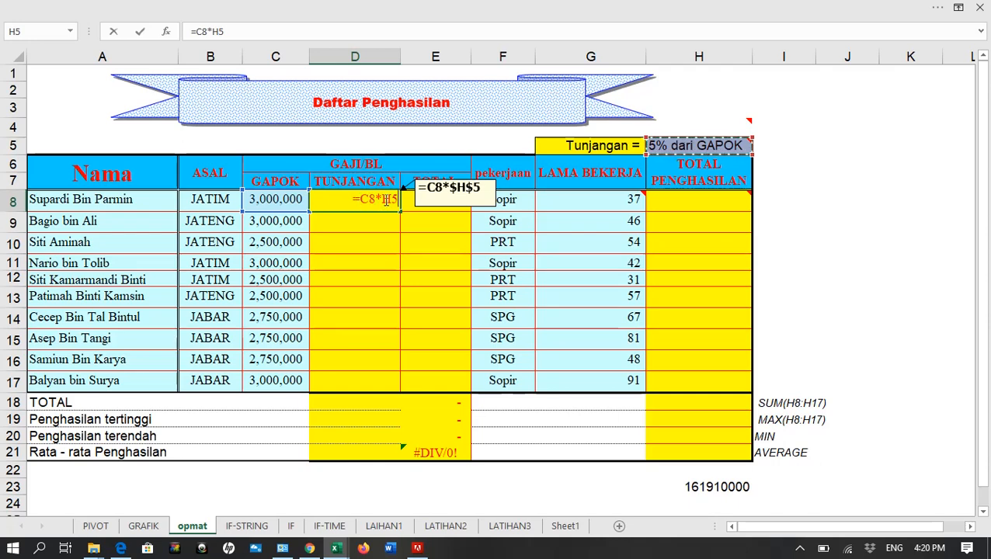
pyautogui.press('Return')
pyautogui.click(353, 200)
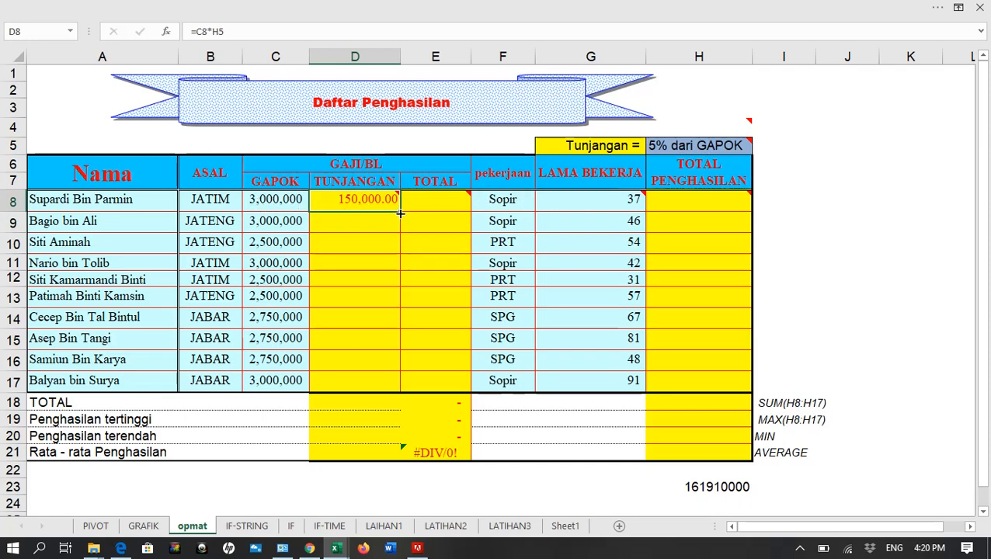
pyautogui.moveTo(401, 214); pyautogui.dragTo(404, 380)
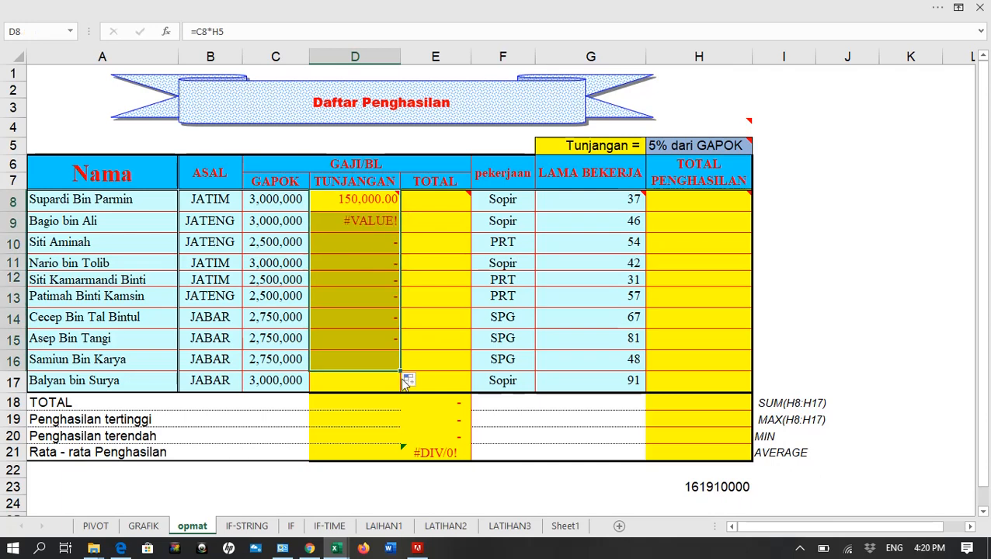
# Inspect the formulas in D8 and D9 and compare which cells each one references
pyautogui.click(368, 223)
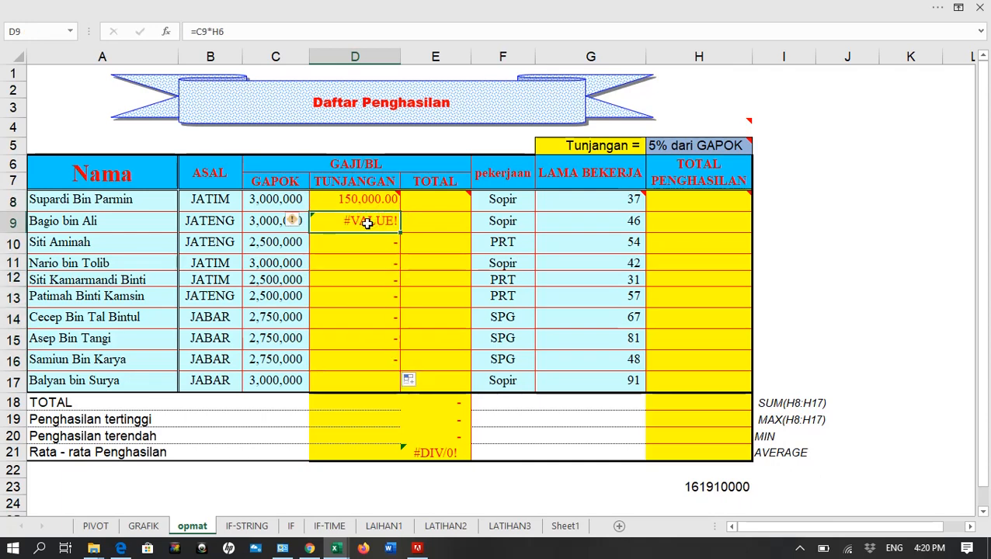
pyautogui.click(367, 201)
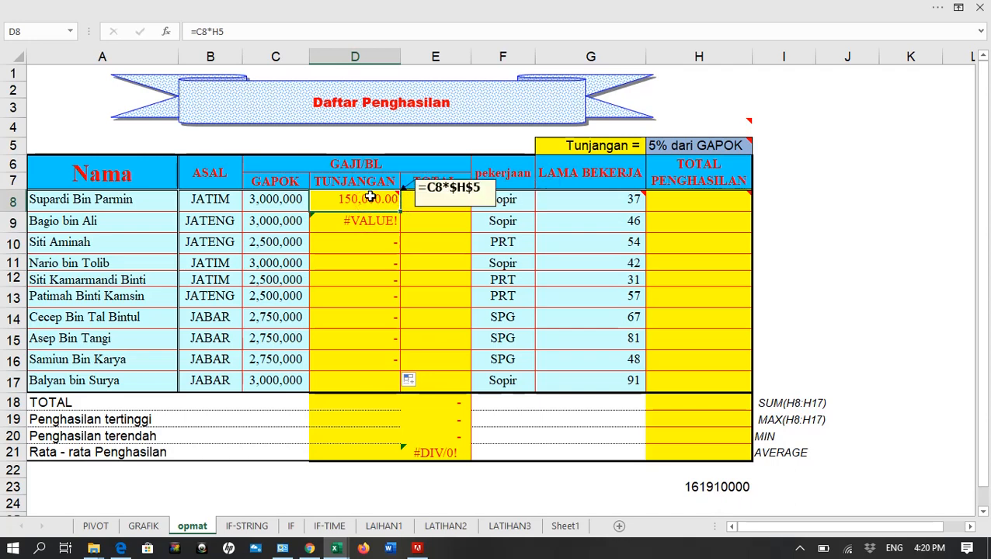
pyautogui.rightClick(368, 199)
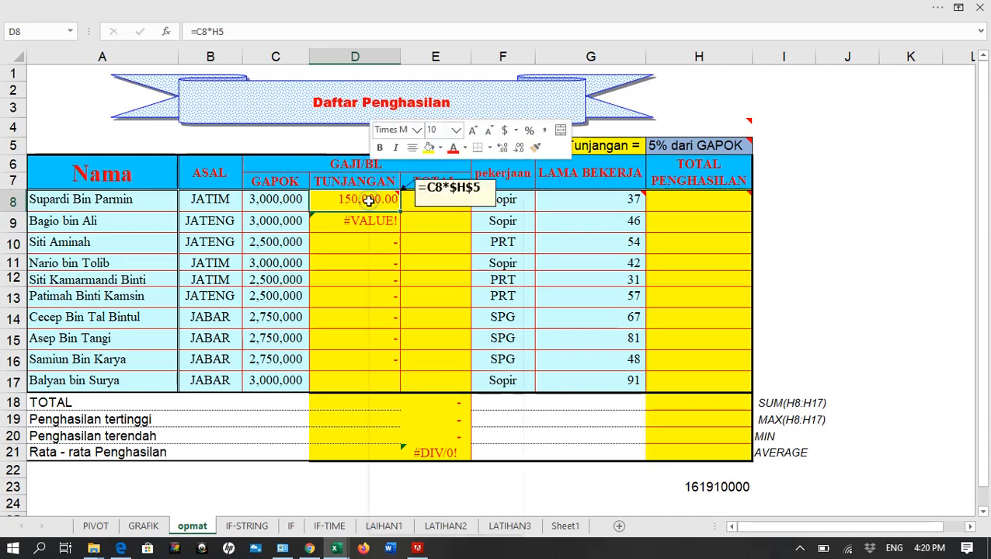
pyautogui.press('Escape')
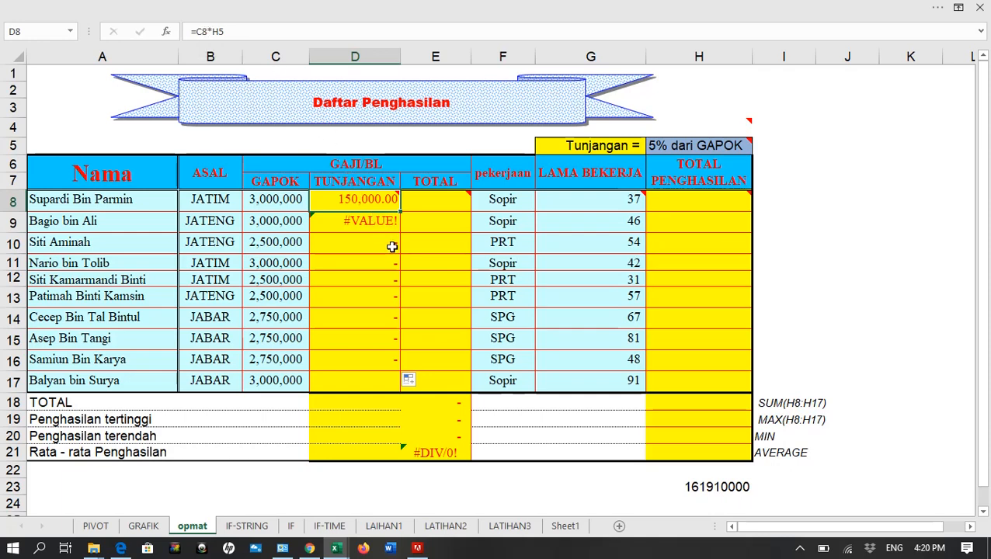
pyautogui.doubleClick(375, 200)
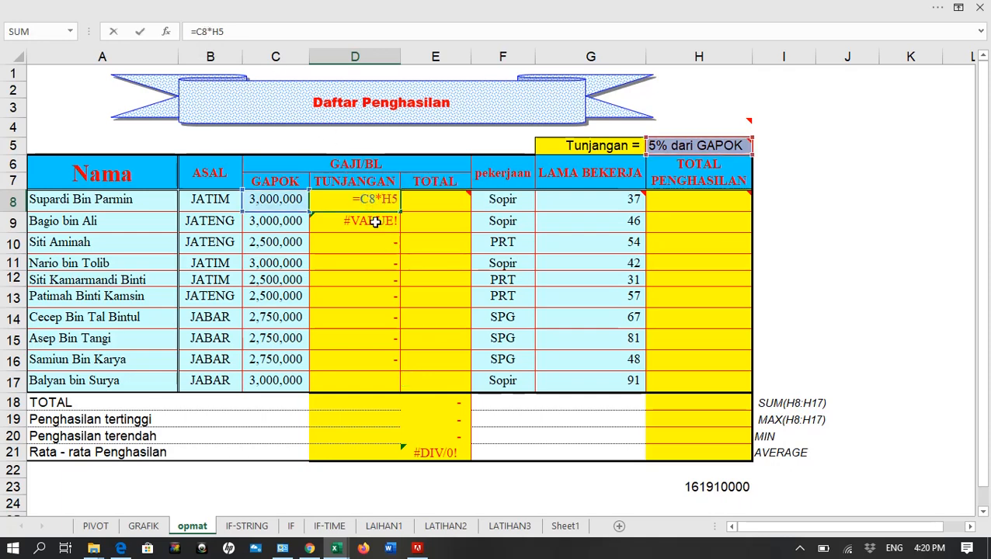
pyautogui.hotkey('ctrl', 'Return')
pyautogui.doubleClick(372, 222)
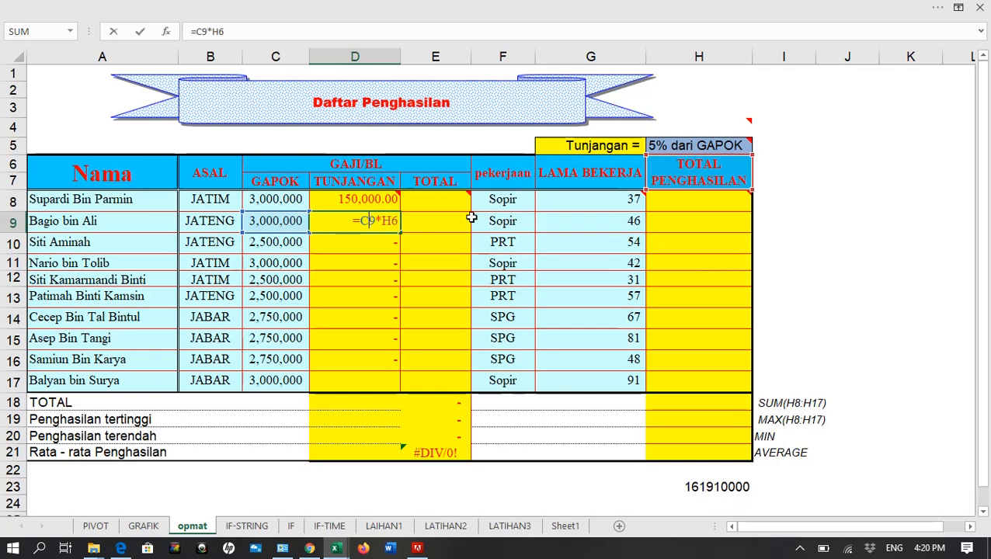
pyautogui.click(372, 202)
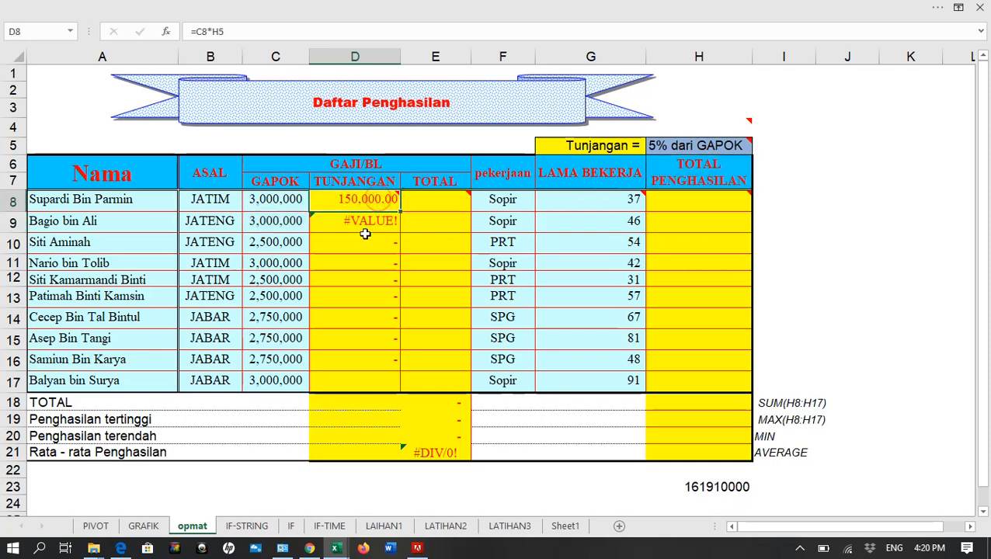
# Show the sheet's formulas to examine the references in the TUNJANGAN column, and switch back to showing values
pyautogui.hotkey('ctrl', '`')
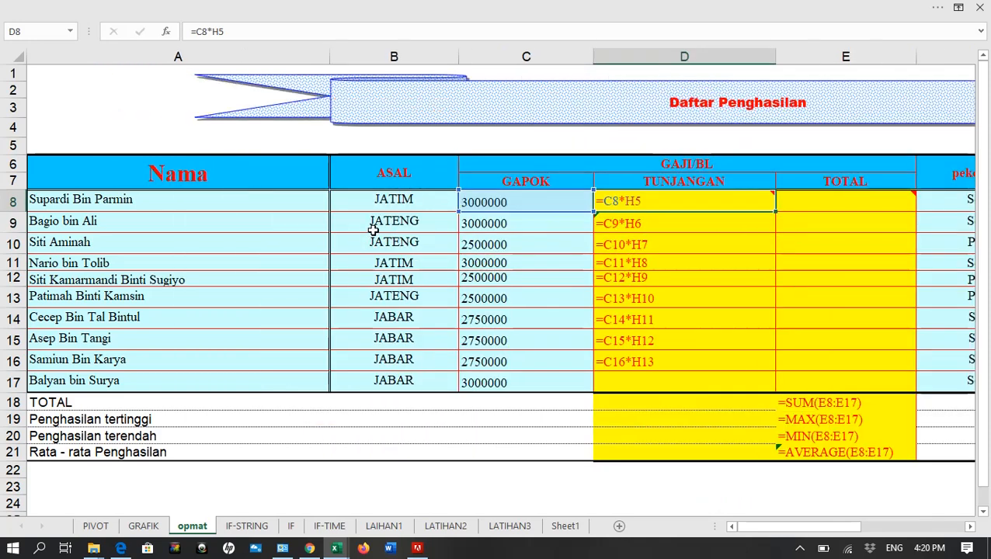
pyautogui.moveTo(648, 207)
pyautogui.moveTo(613, 204)
pyautogui.hotkey('ctrl', '`')
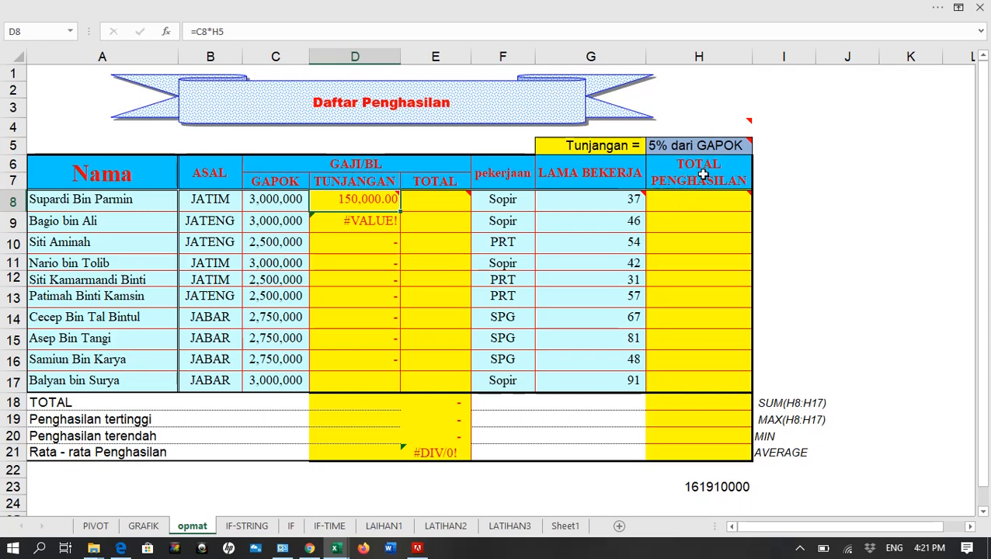
# Compare the TUNJANGAN formulas in D9 and D10 with the cells in column H that the copied formulas point to
pyautogui.click(377, 219)
pyautogui.click(702, 172)
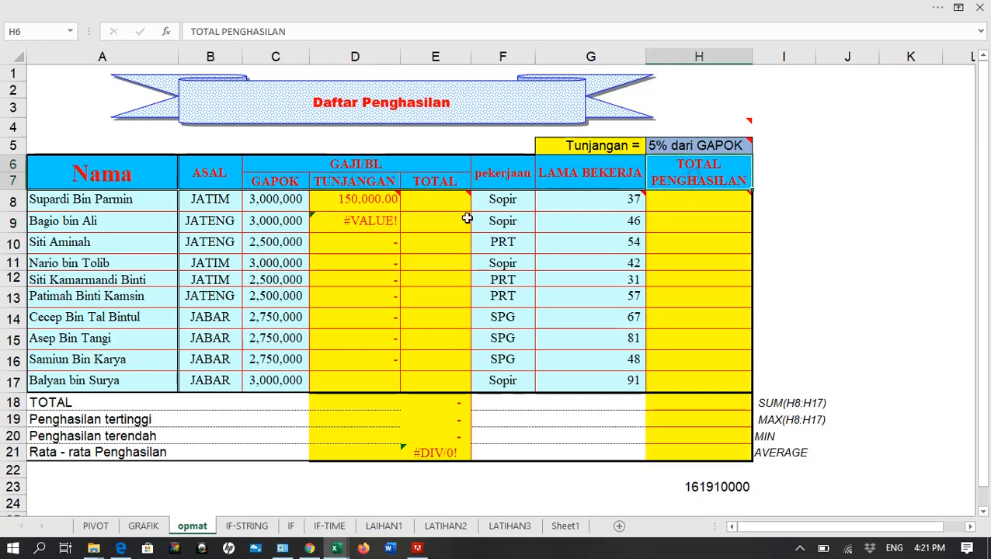
pyautogui.click(378, 219)
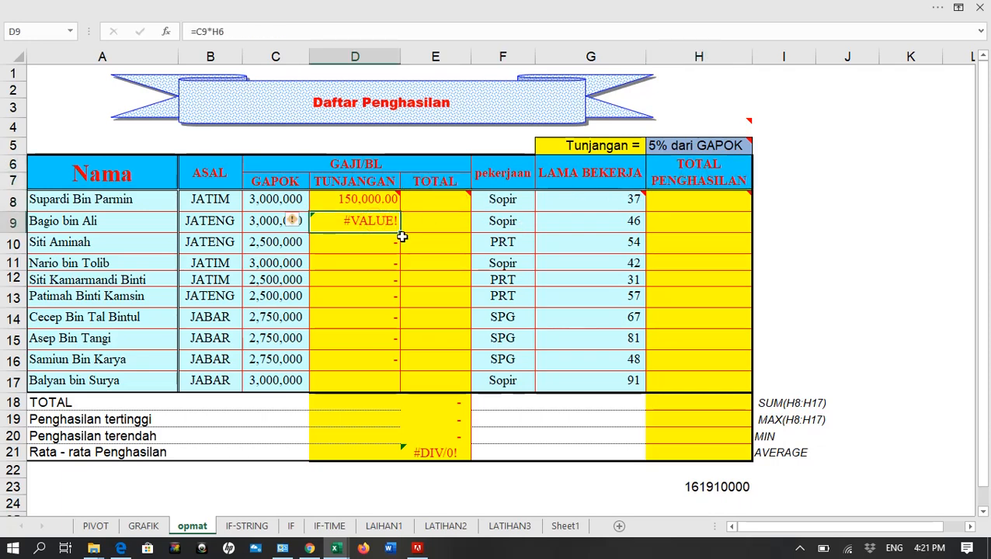
pyautogui.moveTo(684, 207); pyautogui.dragTo(686, 287)
pyautogui.click(667, 196)
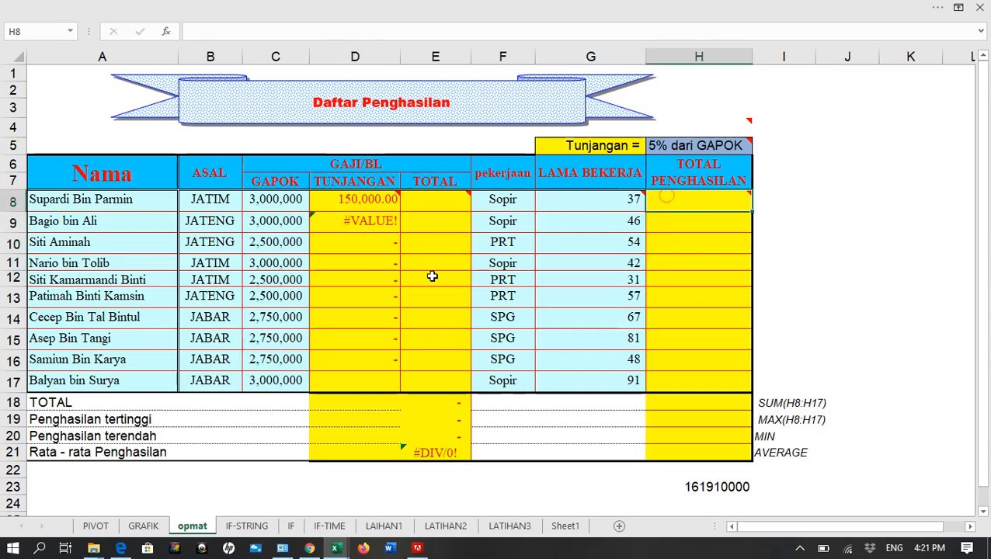
pyautogui.click(383, 241)
# Enter the test value 3 in H8 and check its effect on the TUNJANGAN formula in D11
pyautogui.click(687, 204)
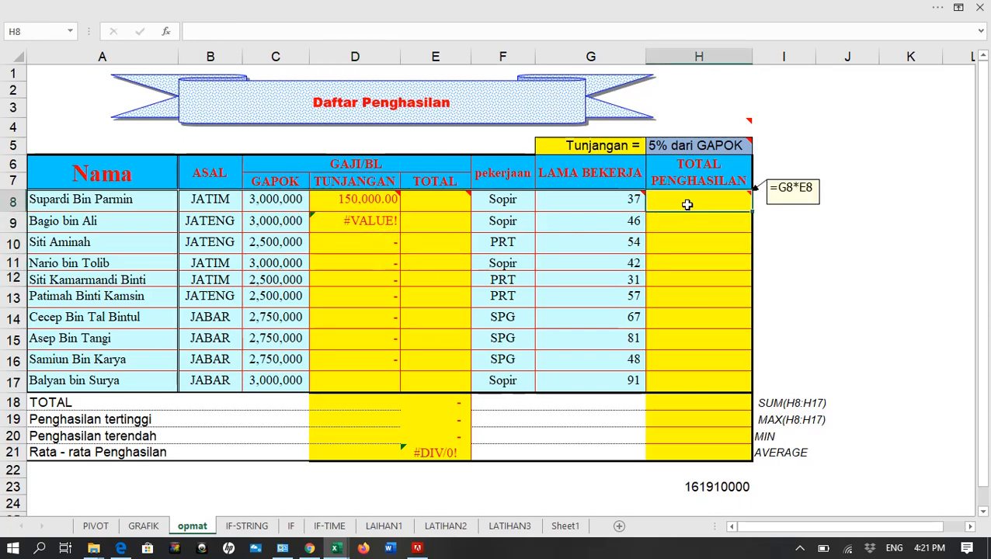
pyautogui.write('3')
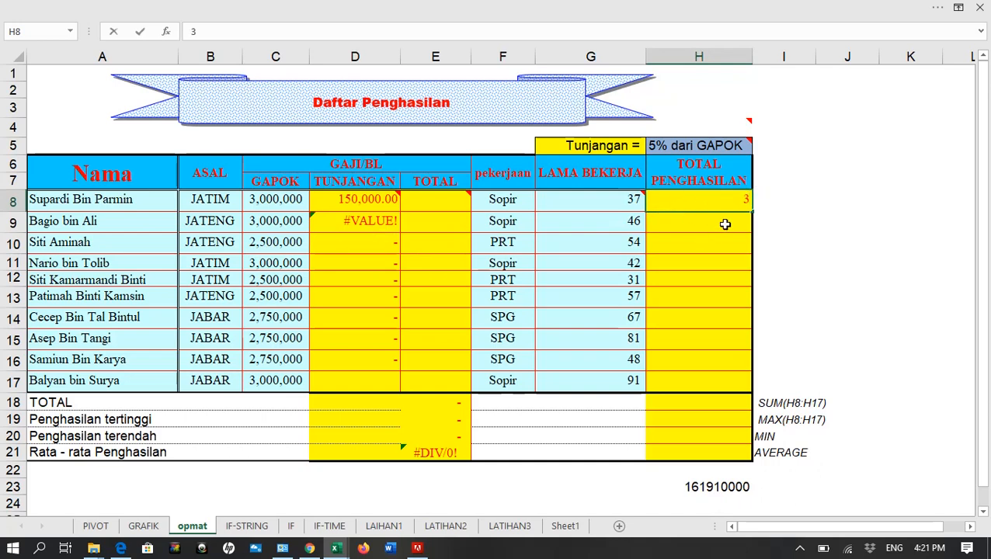
pyautogui.press('Return')
pyautogui.click(375, 266)
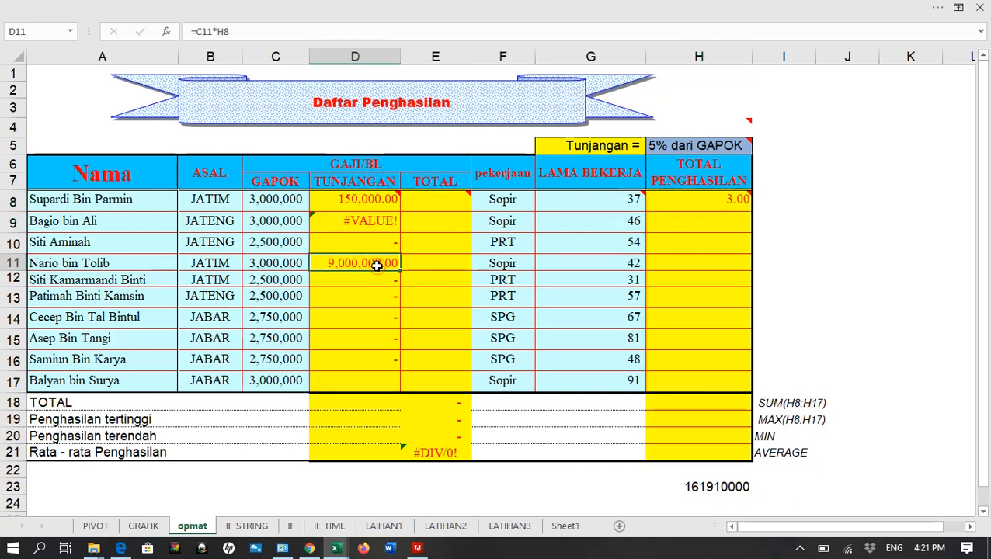
pyautogui.moveTo(726, 203)
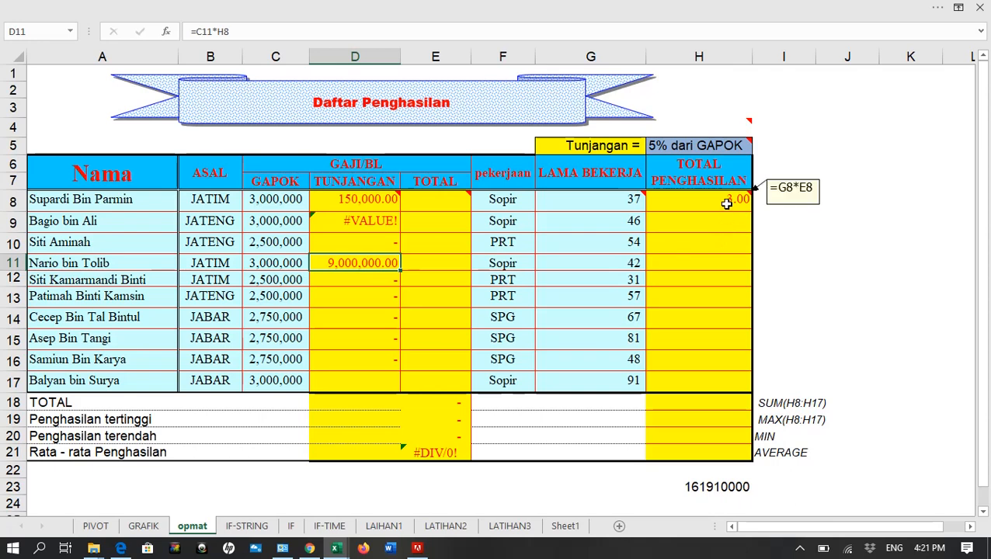
# Enter the test values 5 in H14 and 8 in H11, and check the TUNJANGAN formula in D14
pyautogui.click(717, 319)
pyautogui.write('5')
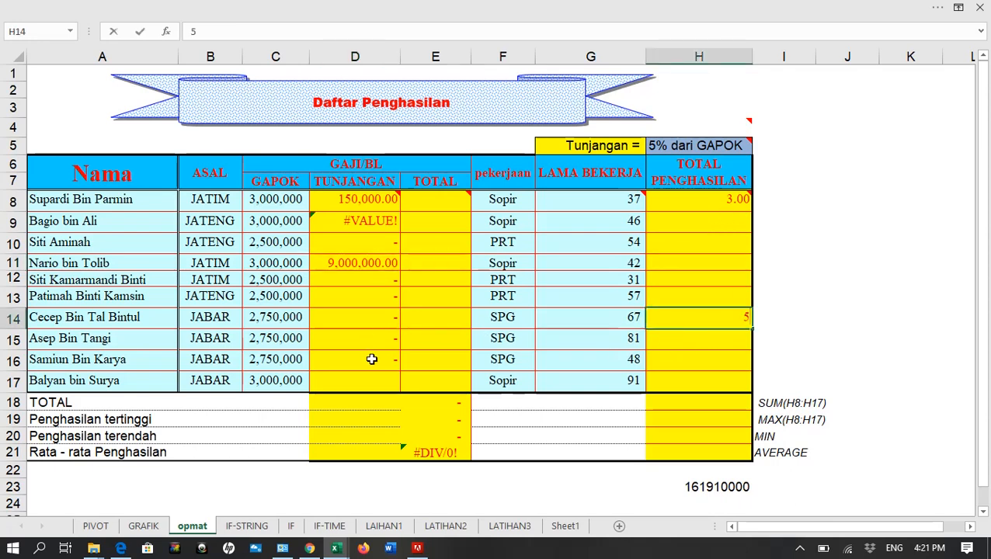
pyautogui.press('Return')
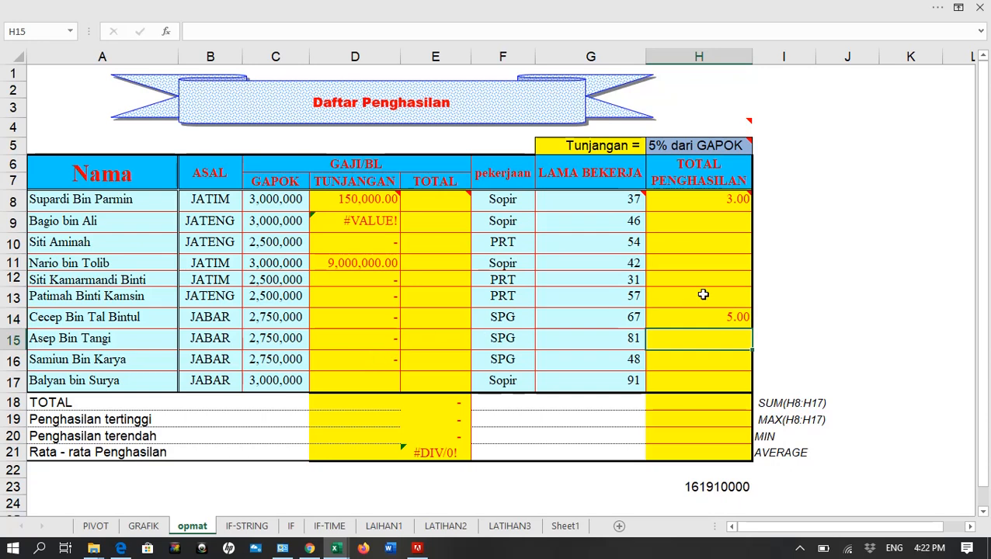
pyautogui.click(725, 257)
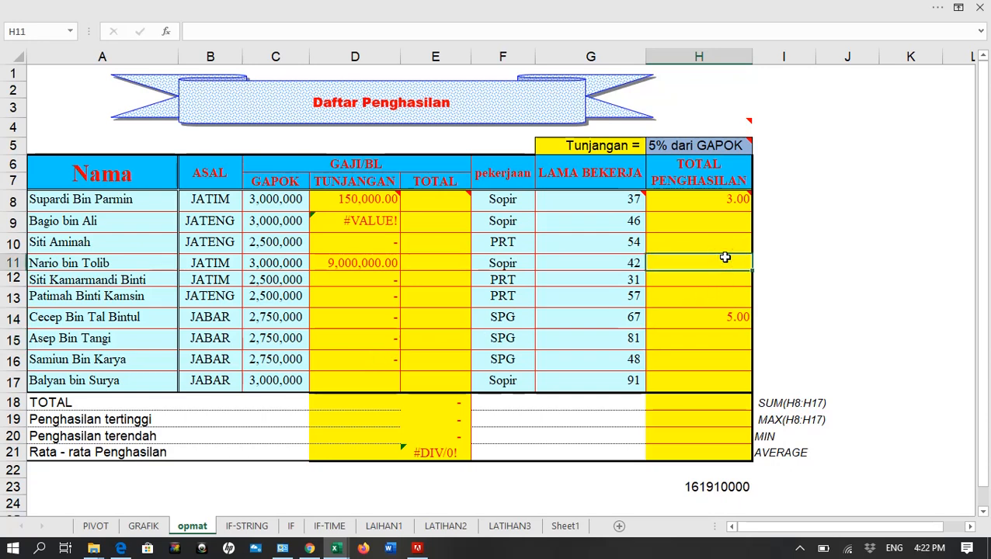
pyautogui.write('8')
pyautogui.press('Return')
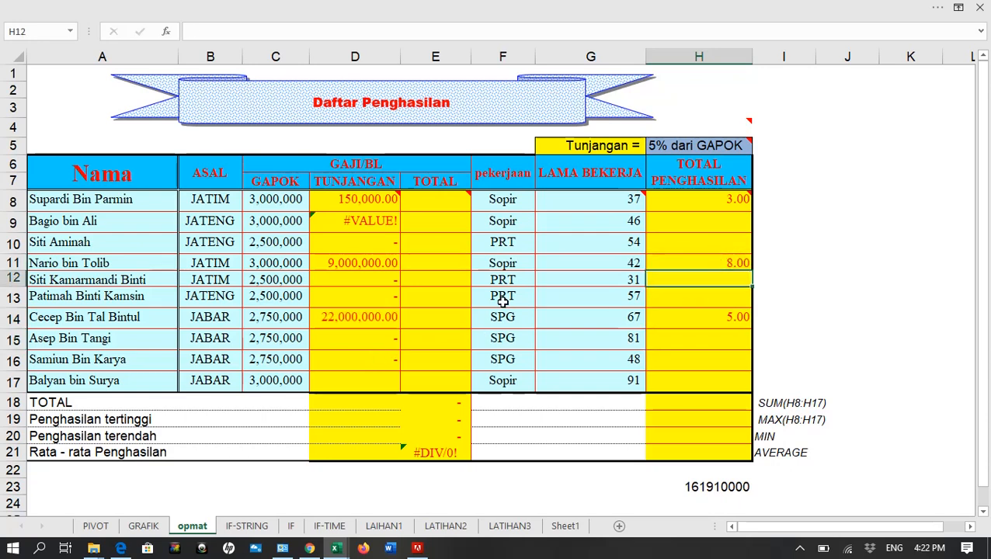
pyautogui.click(368, 319)
# Enter the test value 2 in H9 and clear all the test values from H8:H14
pyautogui.click(742, 263)
pyautogui.click(738, 222)
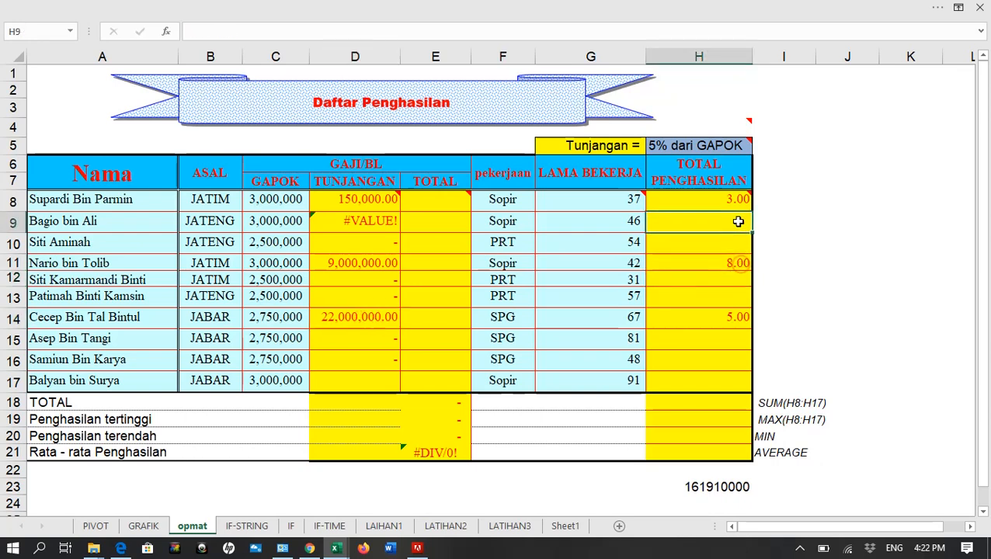
pyautogui.write('2')
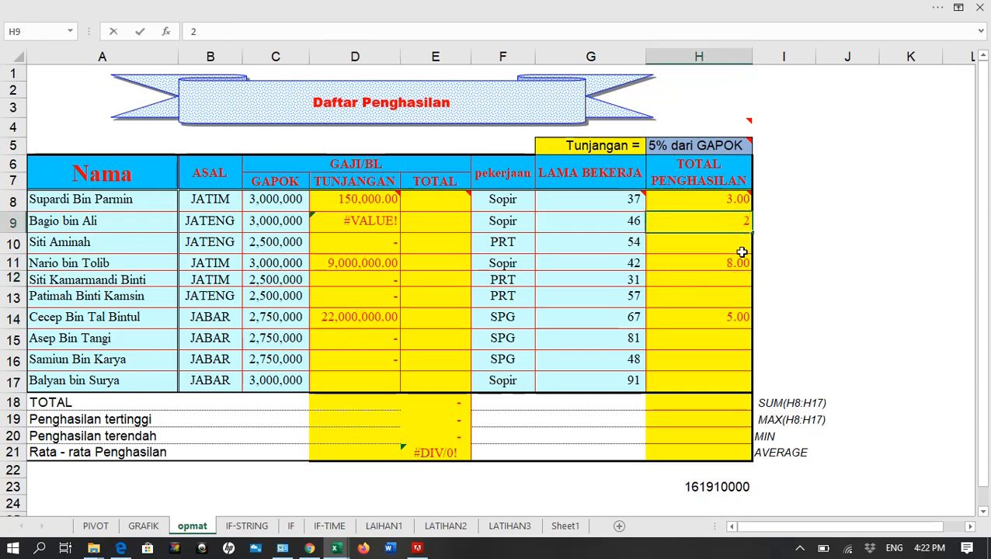
pyautogui.press('Return')
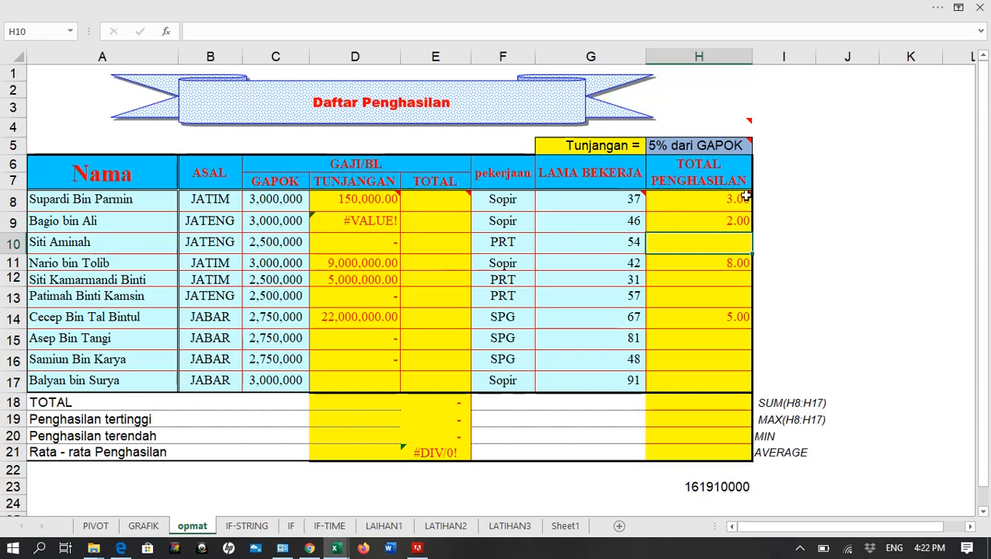
pyautogui.moveTo(745, 199); pyautogui.dragTo(752, 316)
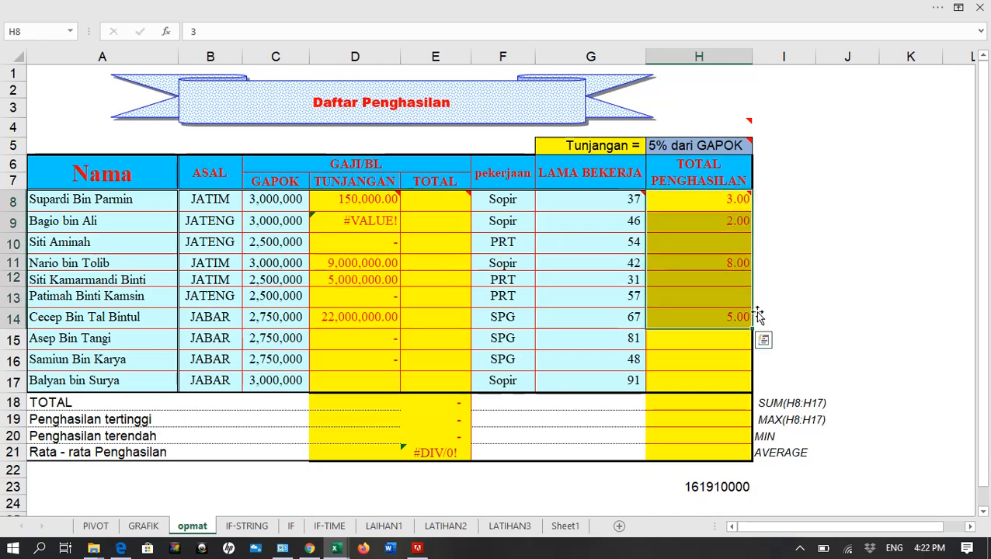
pyautogui.press('Delete')
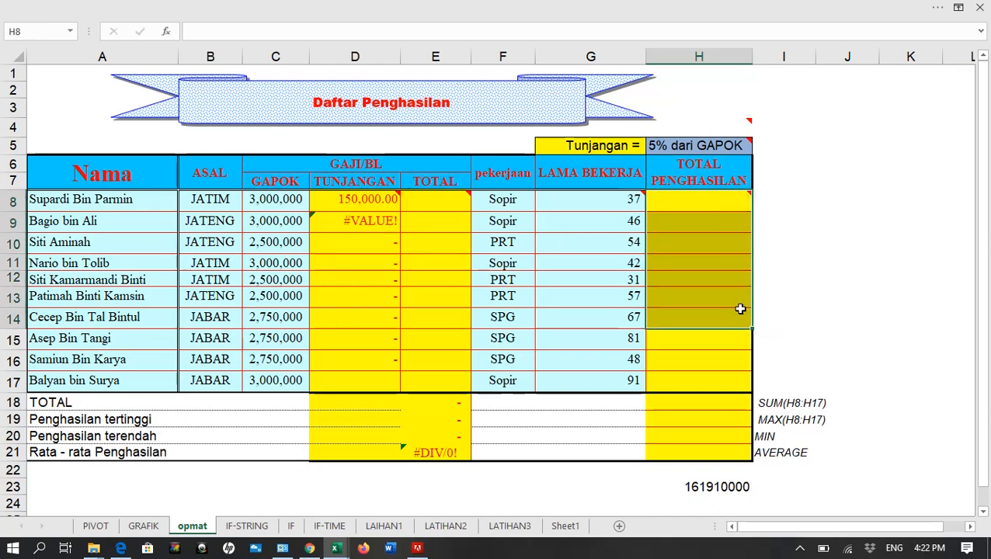
# Show the sheet's formulas to compare the TUNJANGAN references in D8 and D16, and switch back to displaying values
pyautogui.click(368, 199)
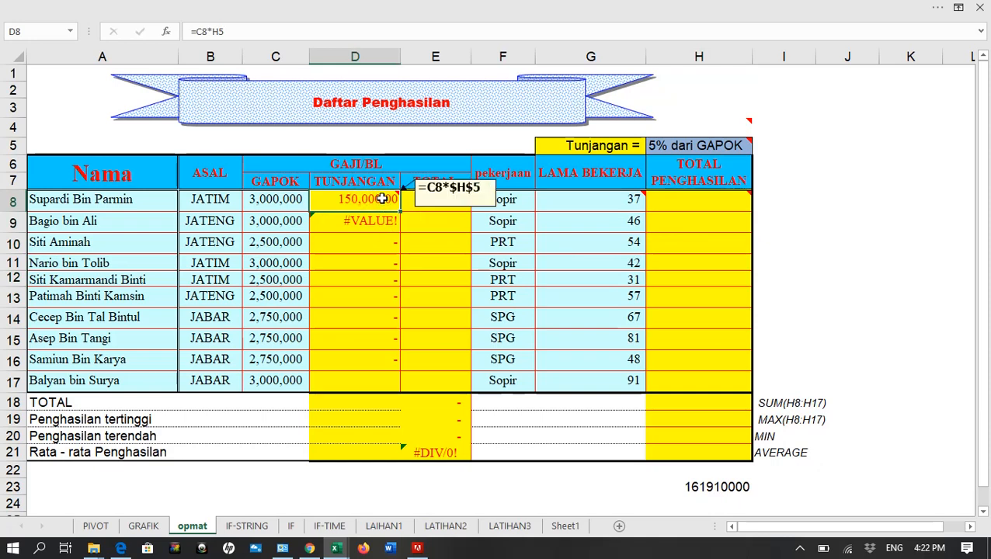
pyautogui.hotkey('ctrl', '`')
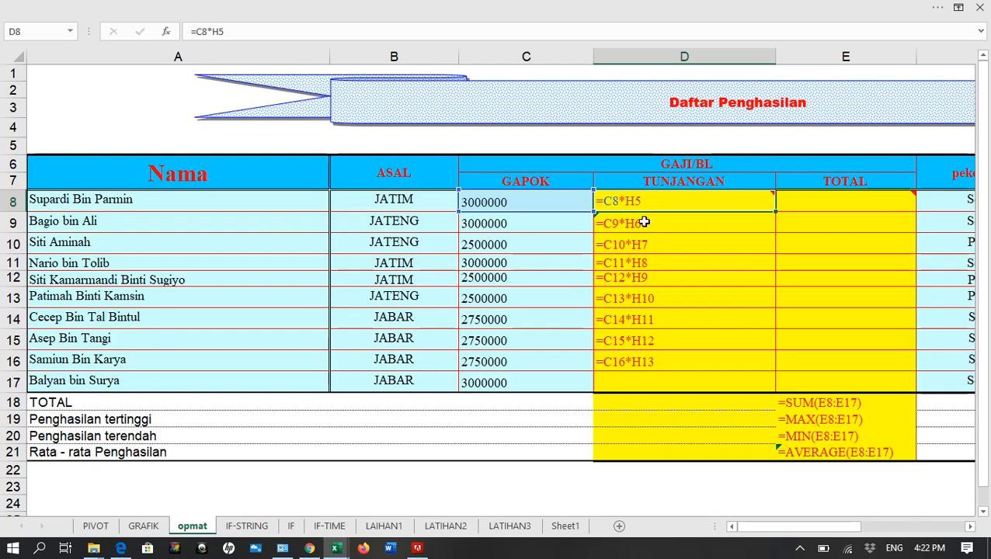
pyautogui.hotkey('ctrl', '1')
pyautogui.press('Escape')
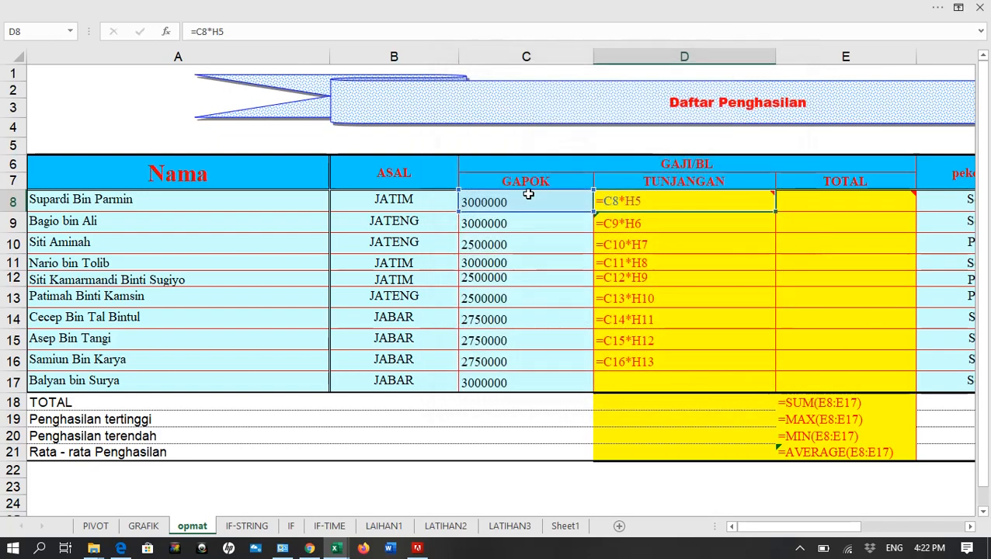
pyautogui.moveTo(603, 205)
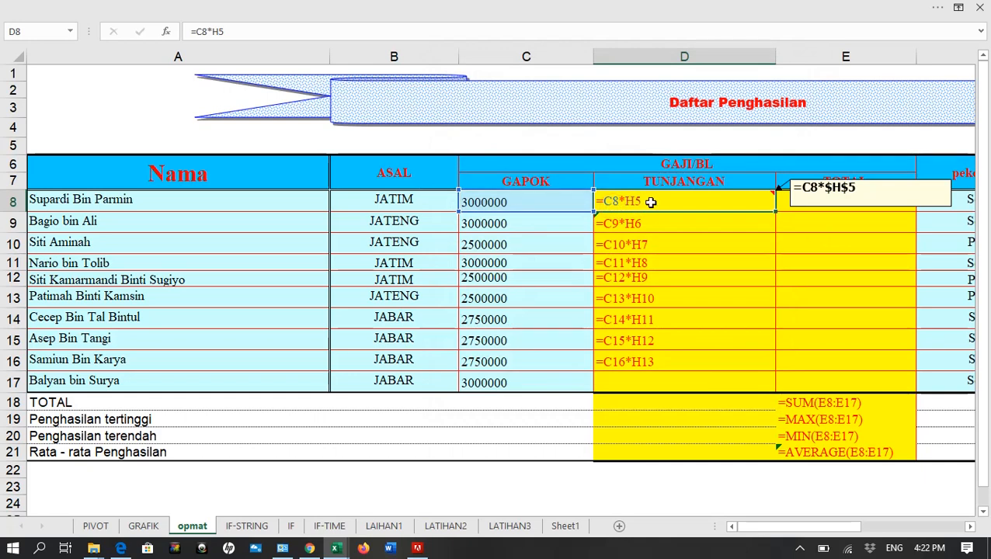
pyautogui.click(637, 361)
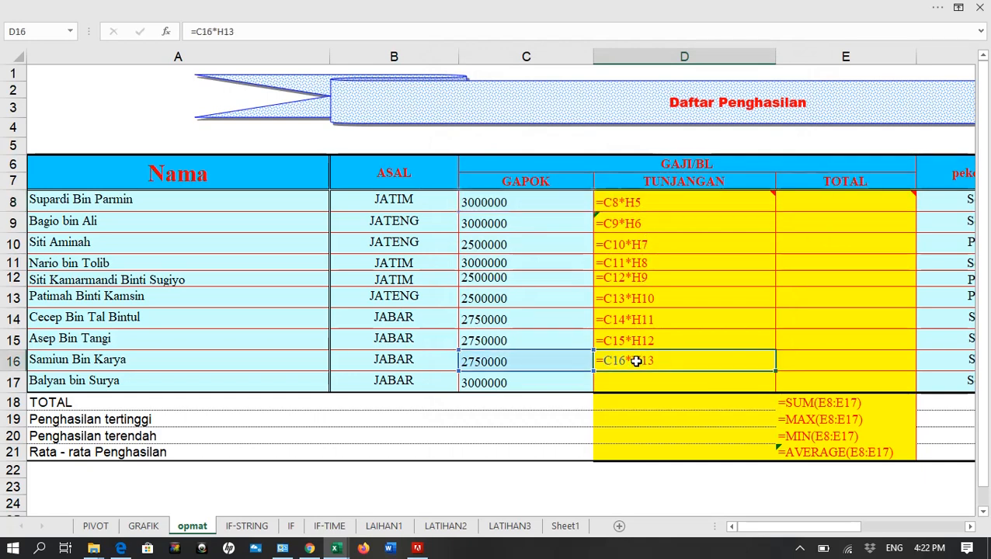
pyautogui.click(652, 204)
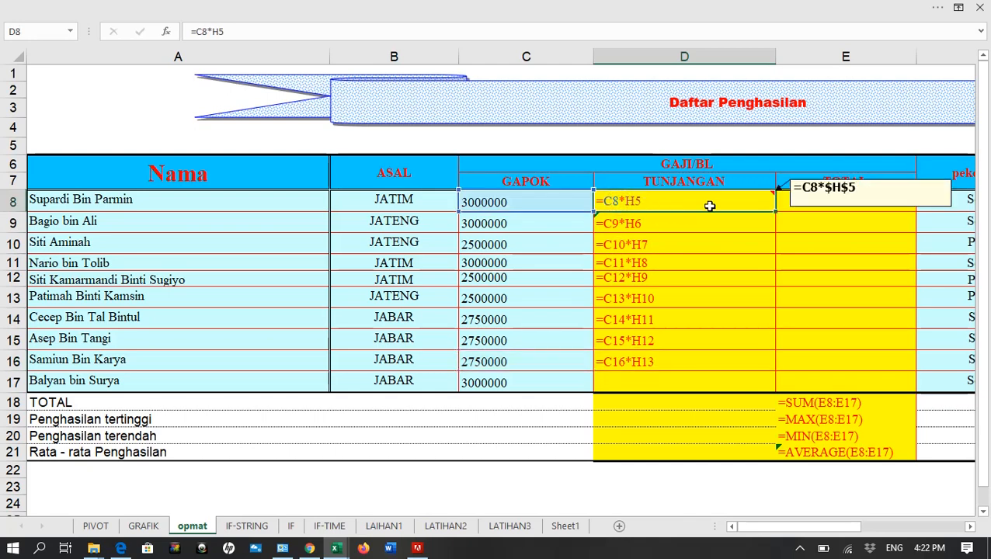
pyautogui.moveTo(826, 194)
pyautogui.moveTo(733, 201)
pyautogui.hotkey('ctrl', '`')
pyautogui.moveTo(654, 203)
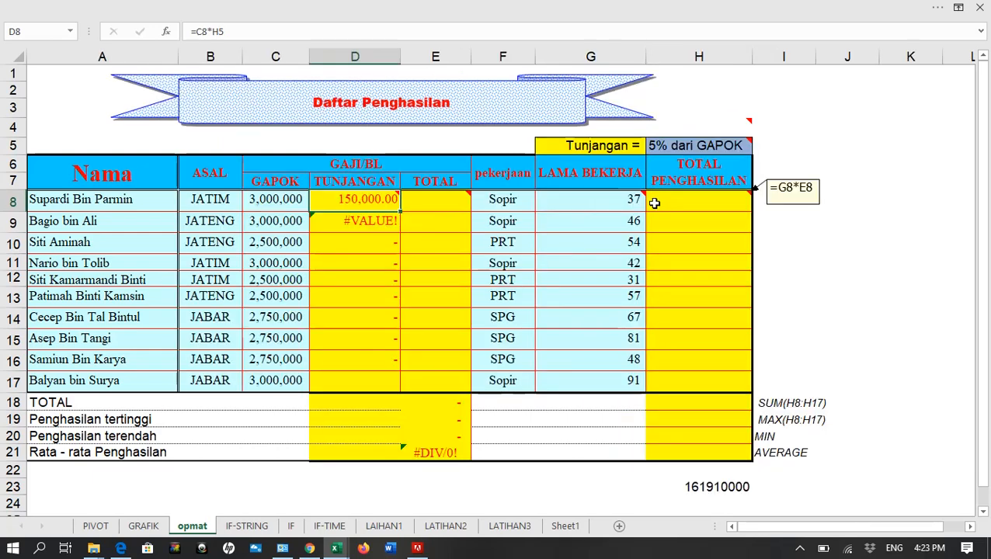
# Re-enter the TUNJANGAN formula in D8 as =C8*$H$5, cycling H5 through its reference types and ending on the absolute one
pyautogui.write('=')
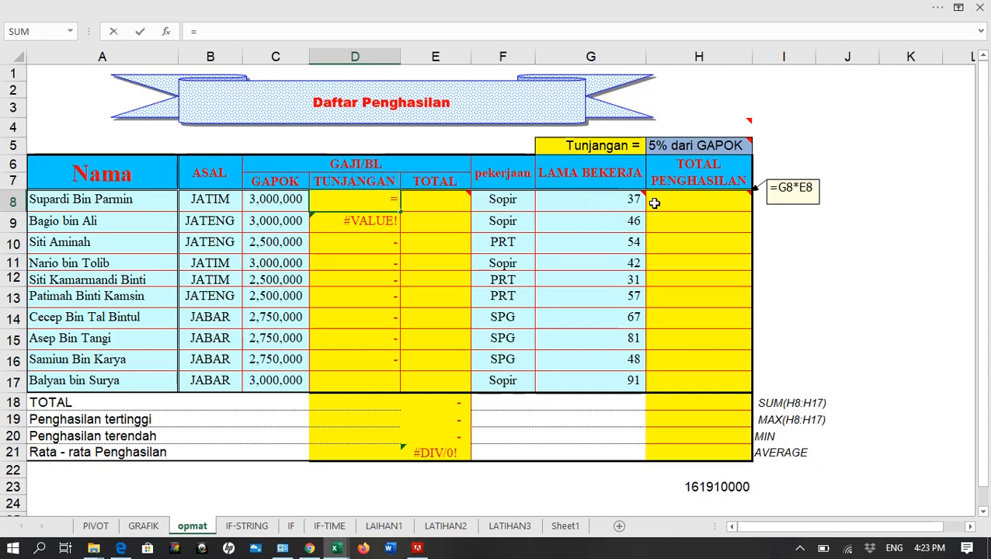
pyautogui.click(272, 199)
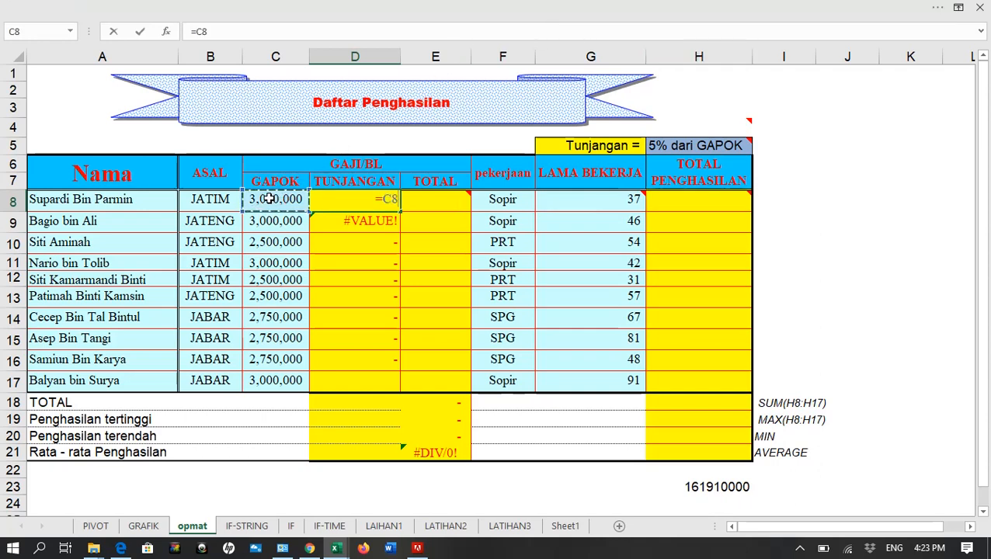
pyautogui.write('*')
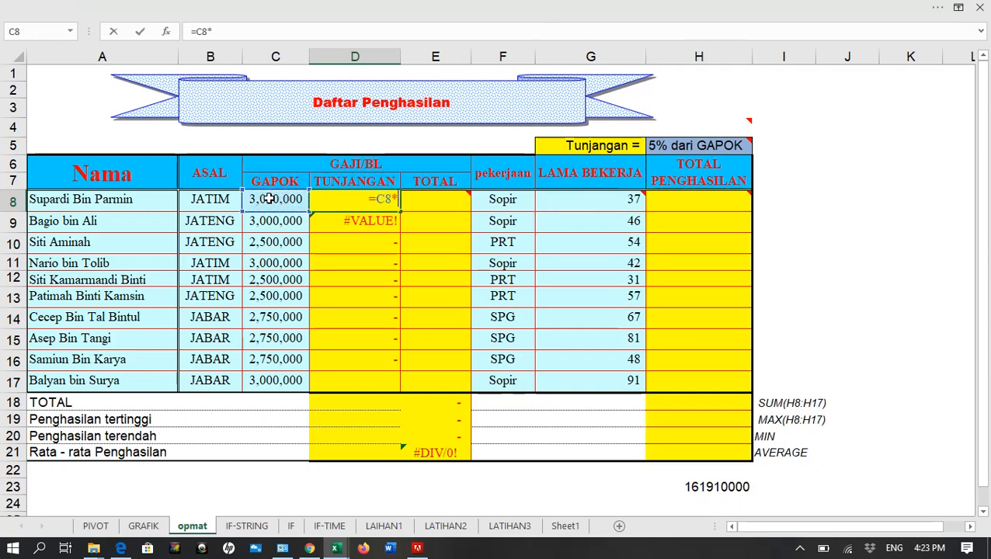
pyautogui.click(671, 149)
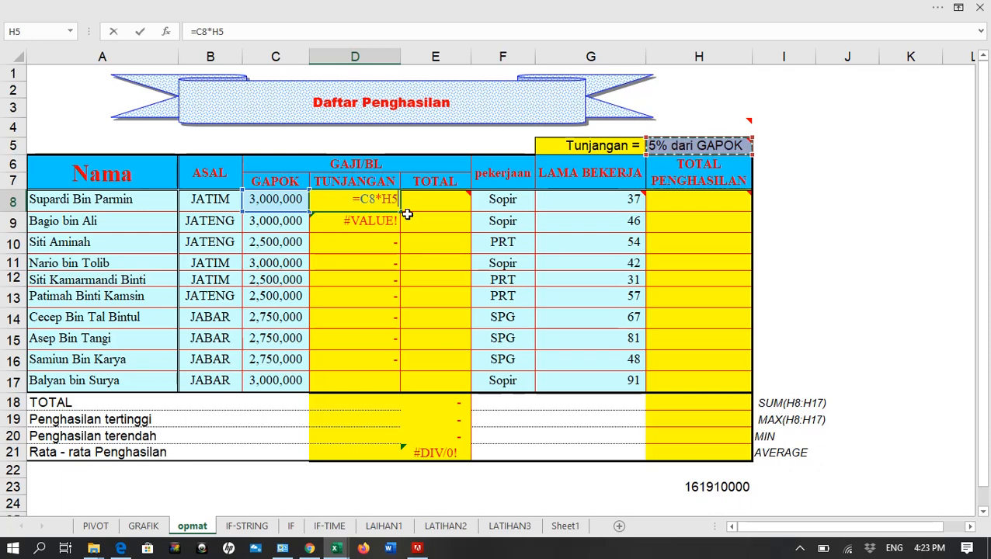
pyautogui.press('XF86MonBrightnessUp')
pyautogui.press('F4')
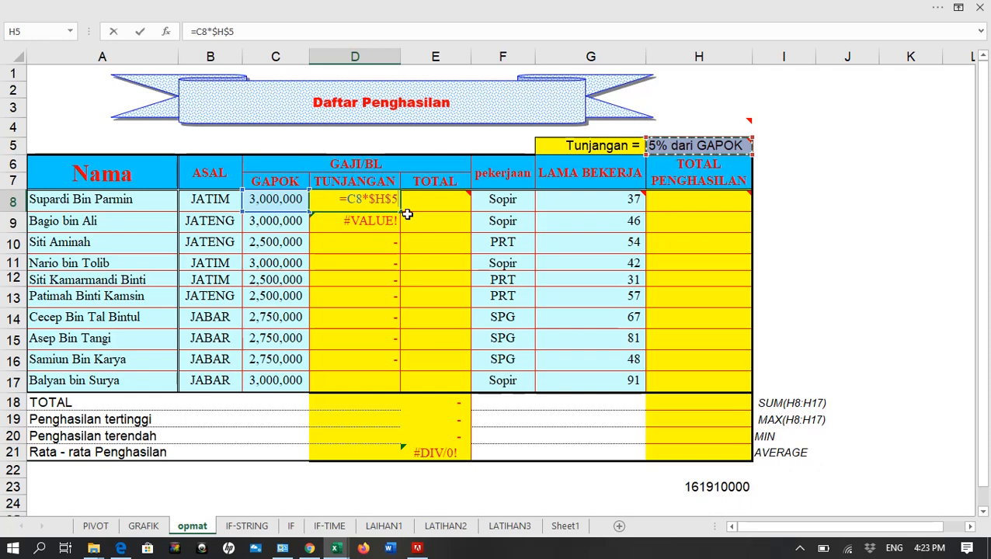
pyautogui.press('F4')
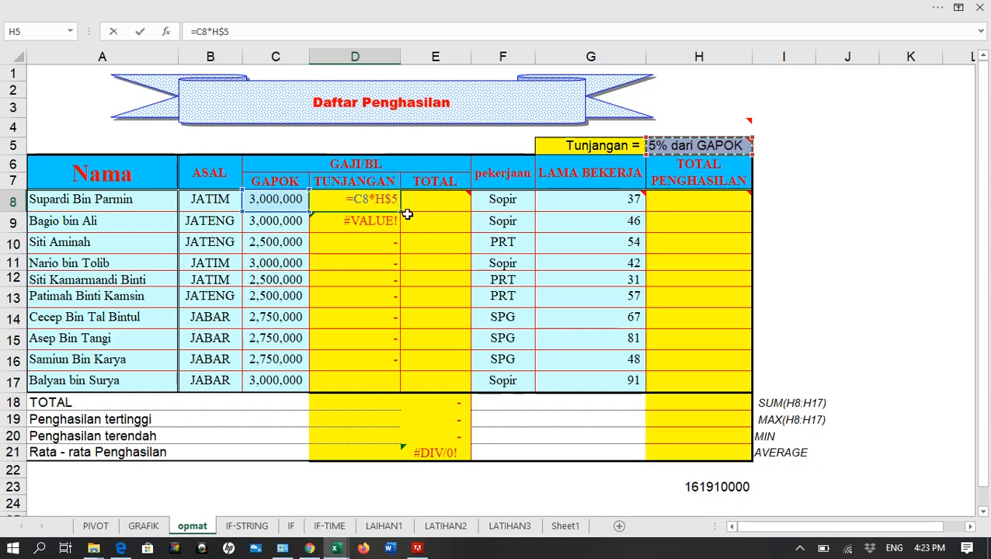
pyautogui.press('F4')
pyautogui.press('F4')
pyautogui.press('F4')
pyautogui.press('Return')
# Copy the D8 TUNJANGAN formula down through D17 and check the copied formulas in D17 and D16
pyautogui.click(390, 200)
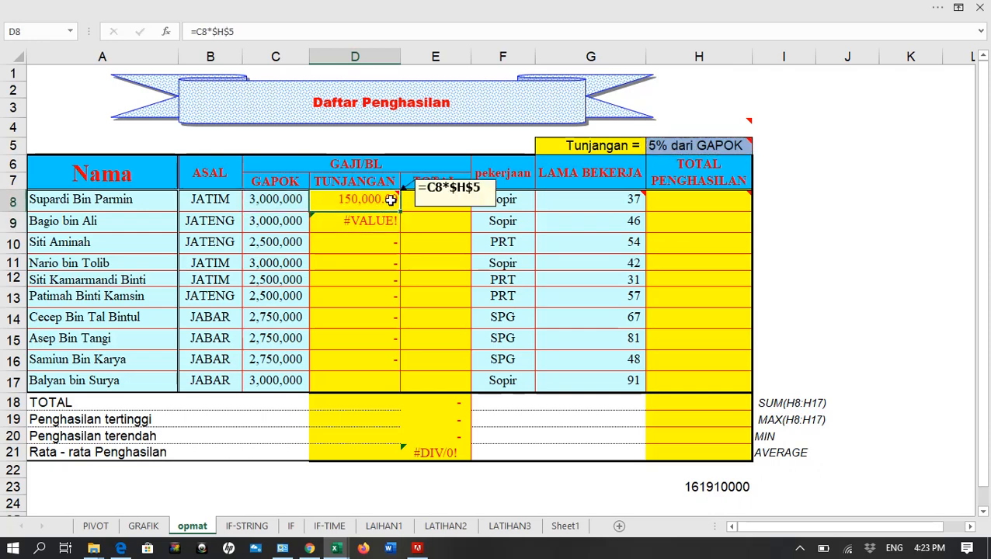
pyautogui.moveTo(390, 199); pyautogui.dragTo(399, 380)
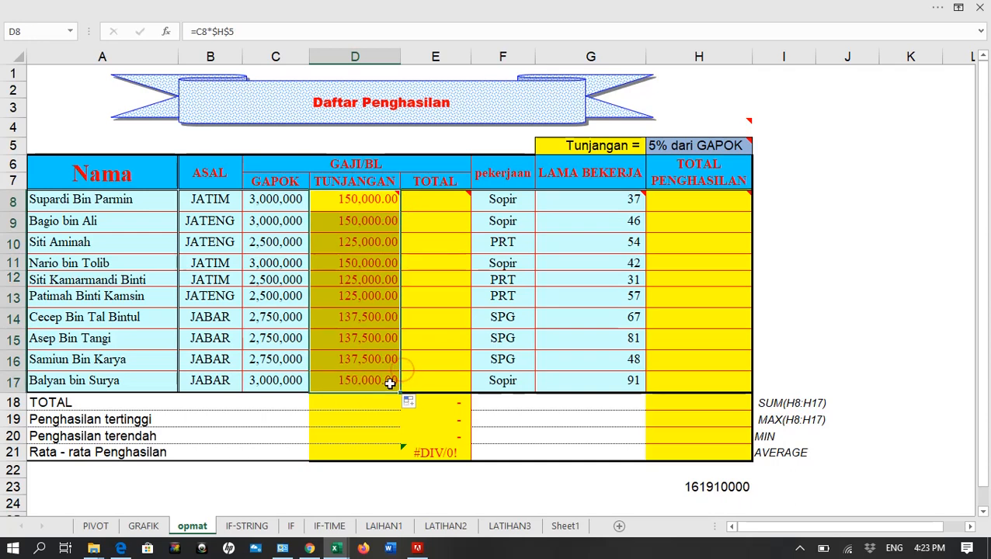
pyautogui.click(372, 378)
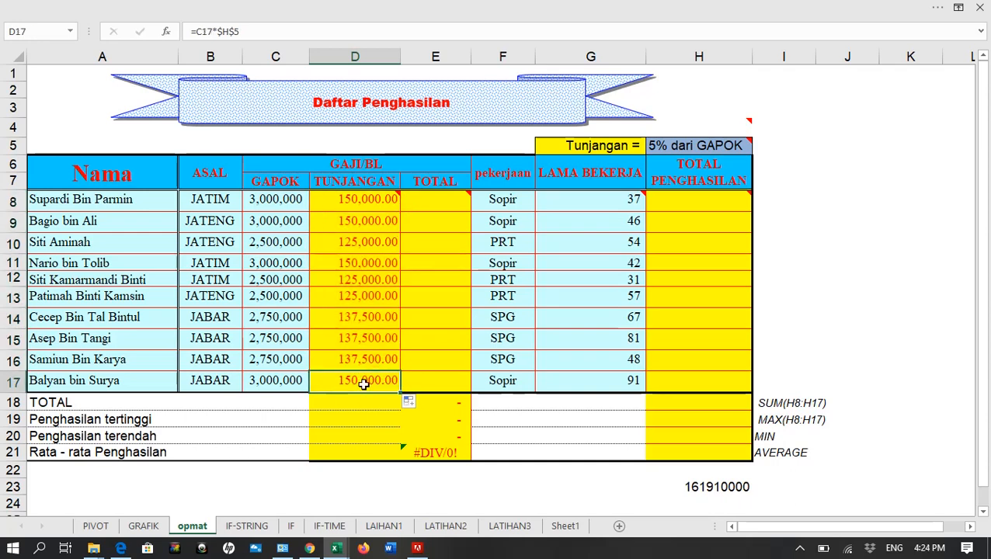
pyautogui.doubleClick(366, 381)
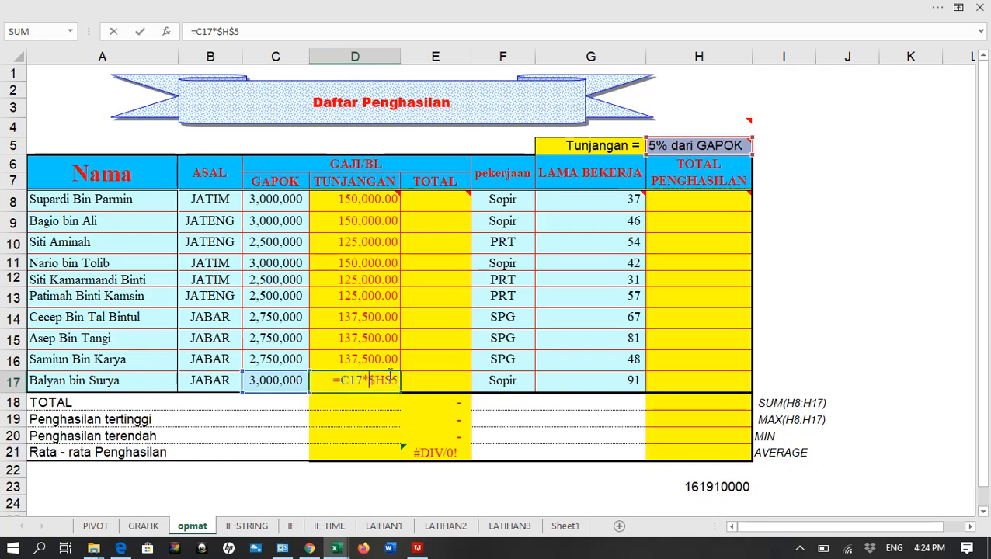
pyautogui.press('Escape')
pyautogui.click(383, 361)
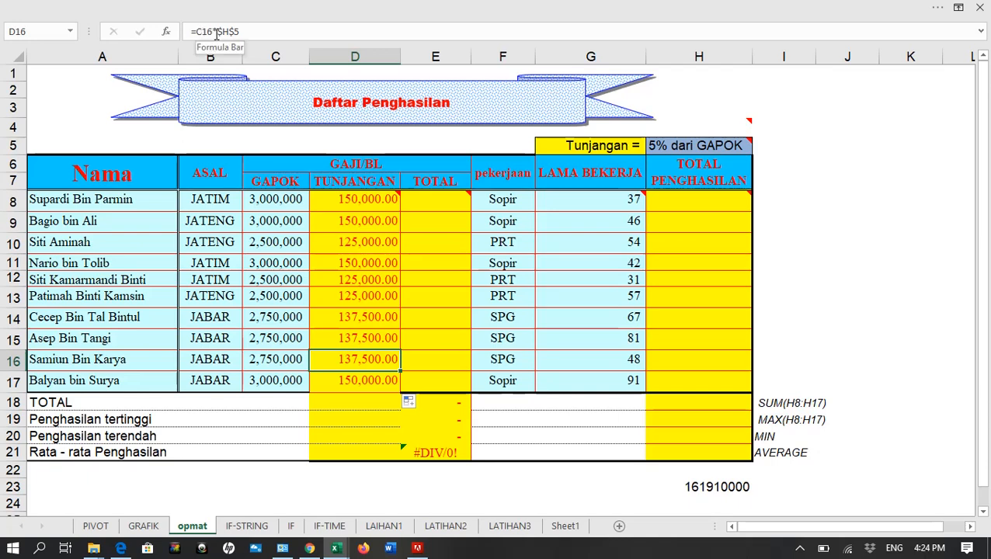
pyautogui.click(268, 31)
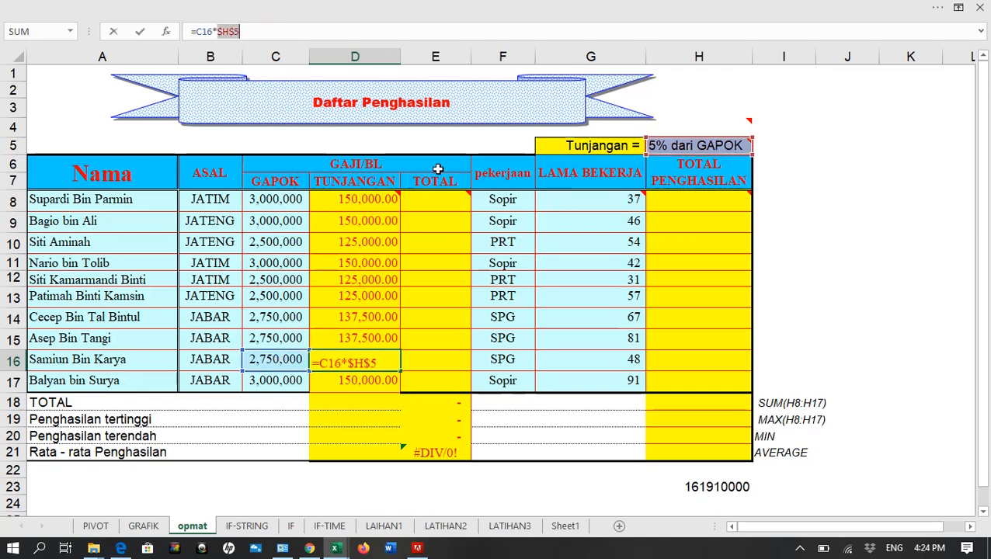
pyautogui.hotkey('ctrl', 'Return')
# Clear D8 and rebuild its TUNJANGAN formula as =C8*$H$5 with an absolute reference to the rate cell
pyautogui.click(366, 204)
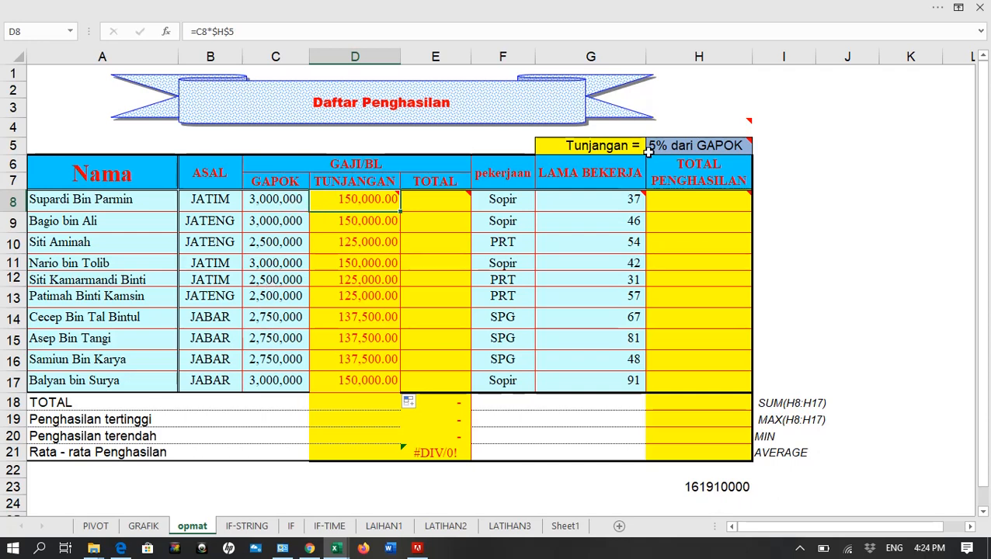
pyautogui.moveTo(367, 204)
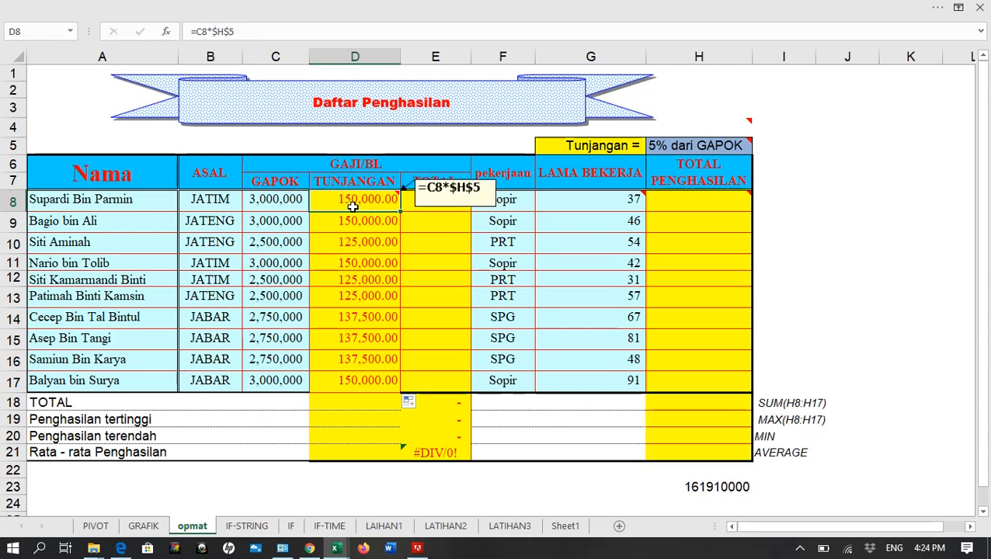
pyautogui.press('Delete')
pyautogui.write('=')
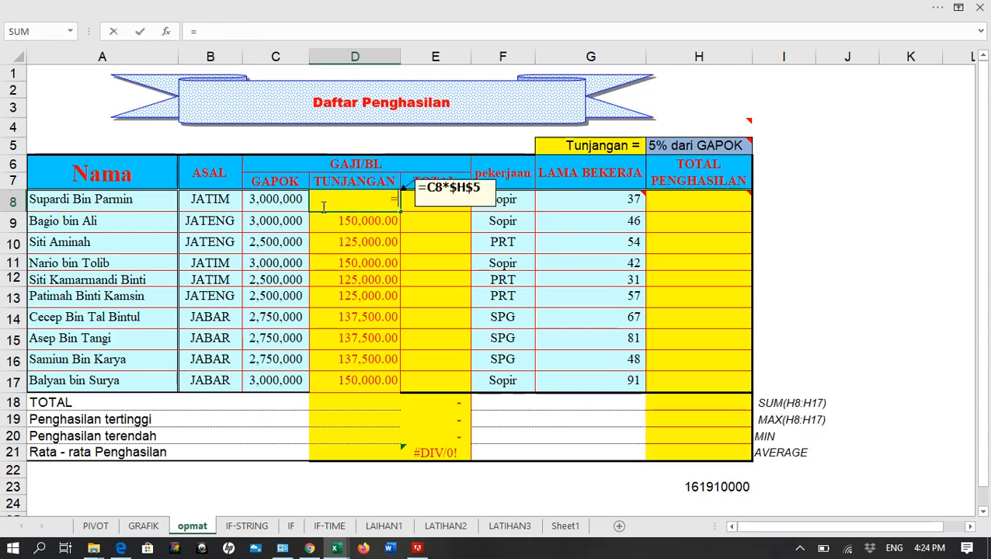
pyautogui.click(278, 200)
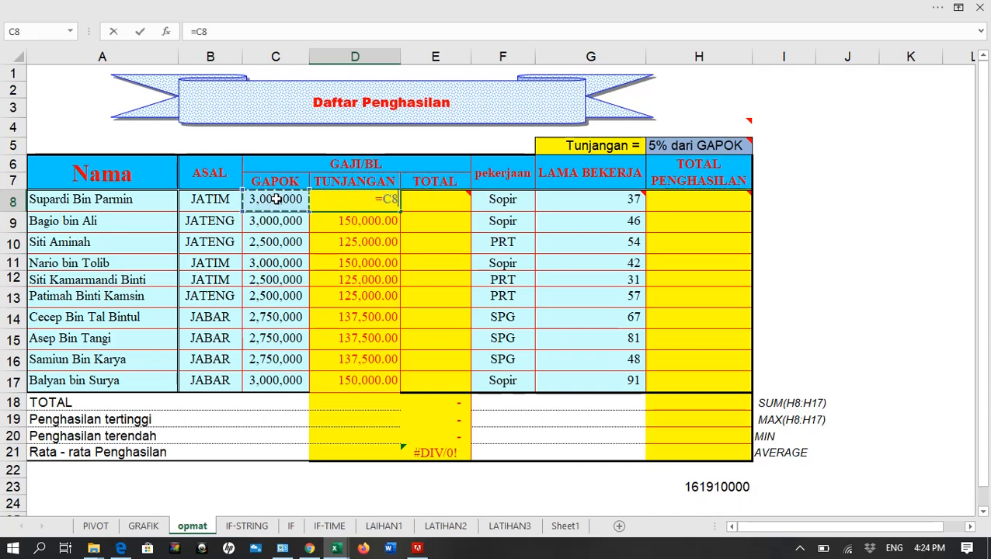
pyautogui.write('*')
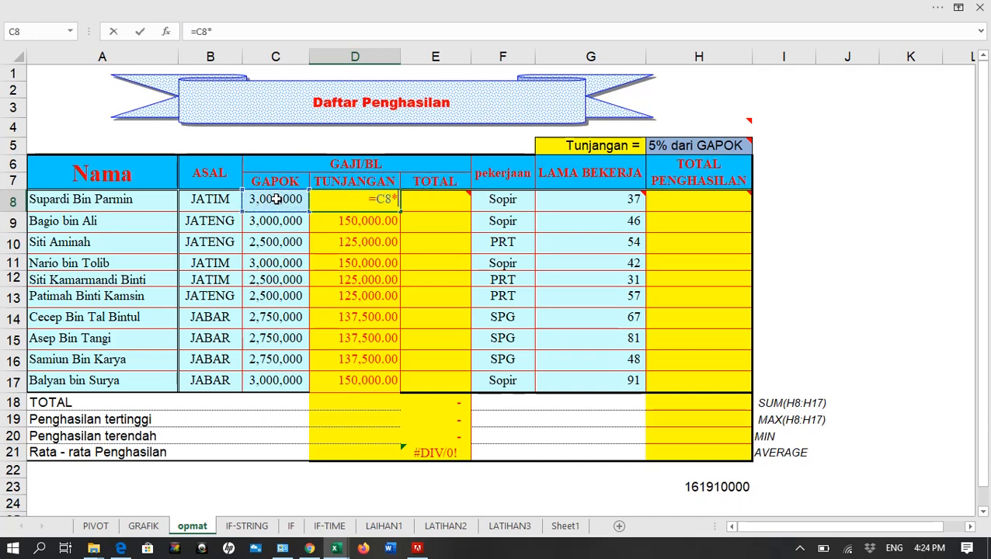
pyautogui.click(693, 145)
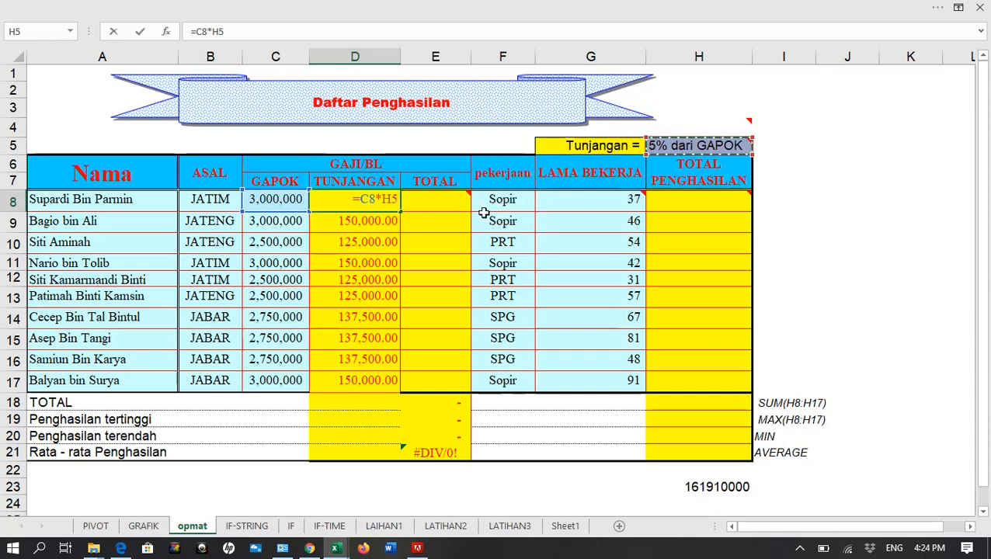
pyautogui.press('F4')
pyautogui.press('Return')
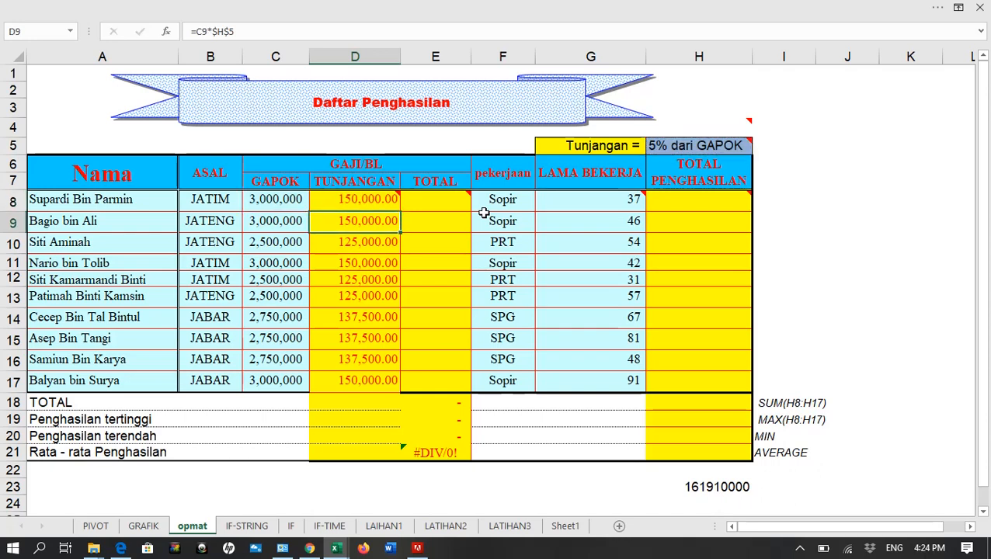
# Enter the TOTAL formula =C8+D8 in E8 and auto-fit the width of column E to its contents
pyautogui.moveTo(443, 198)
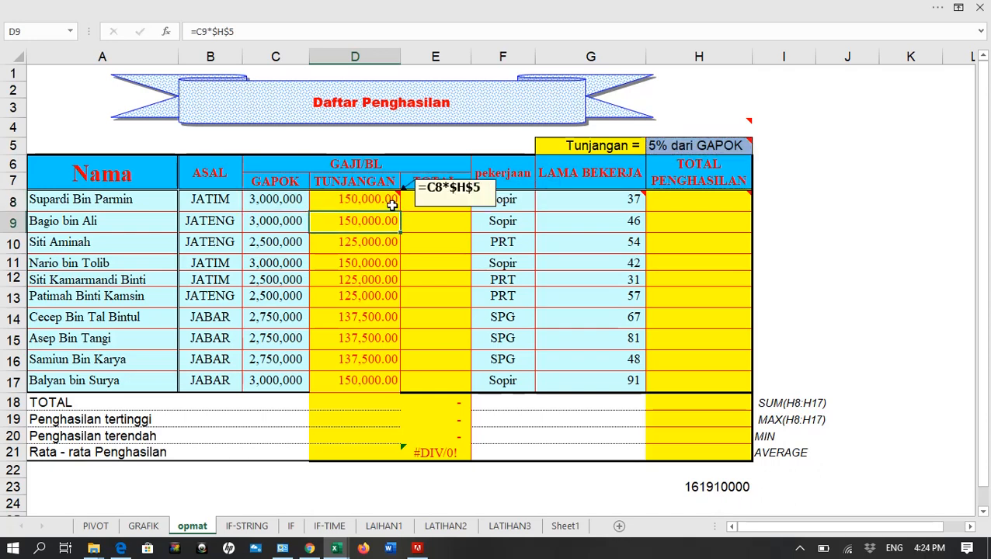
pyautogui.click(428, 210)
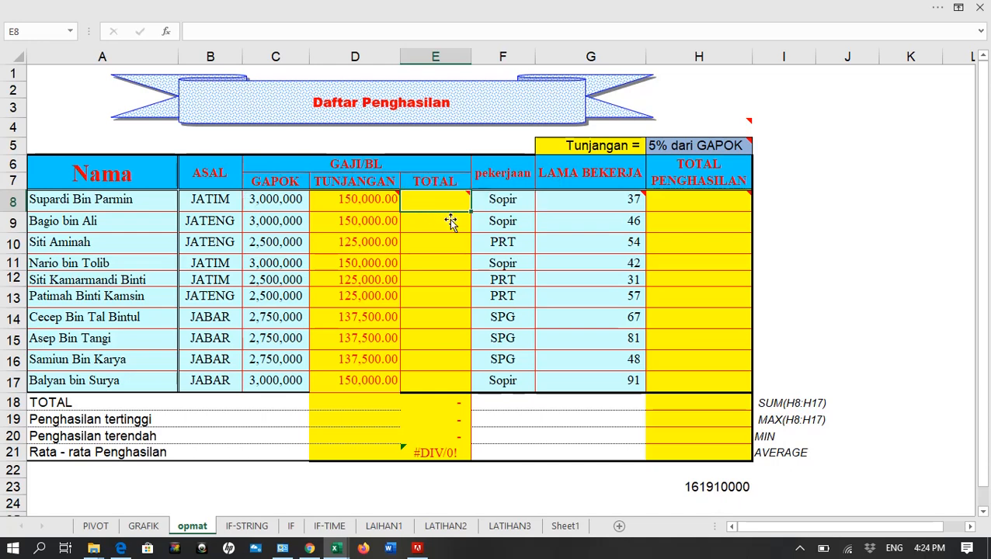
pyautogui.moveTo(441, 202)
pyautogui.write('=')
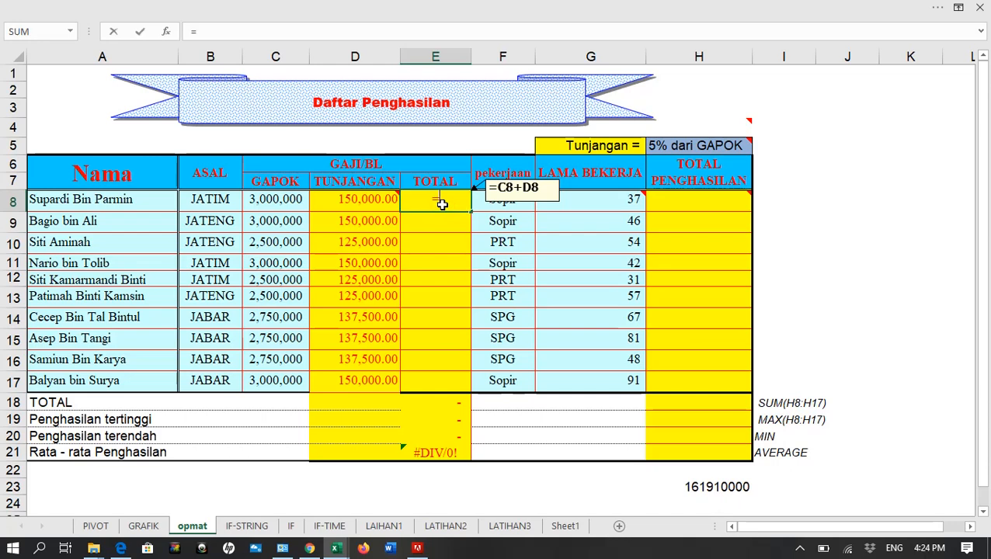
pyautogui.click(284, 201)
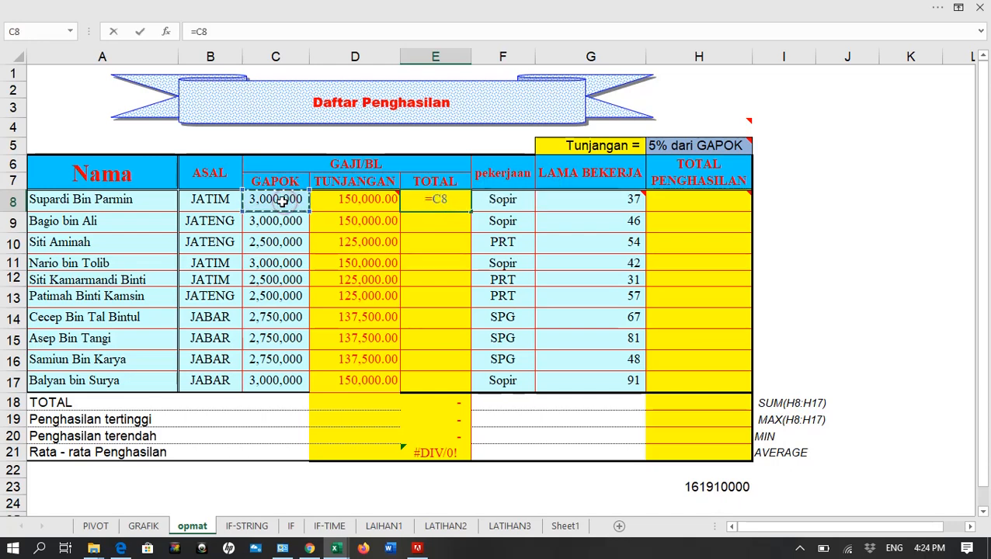
pyautogui.write('+')
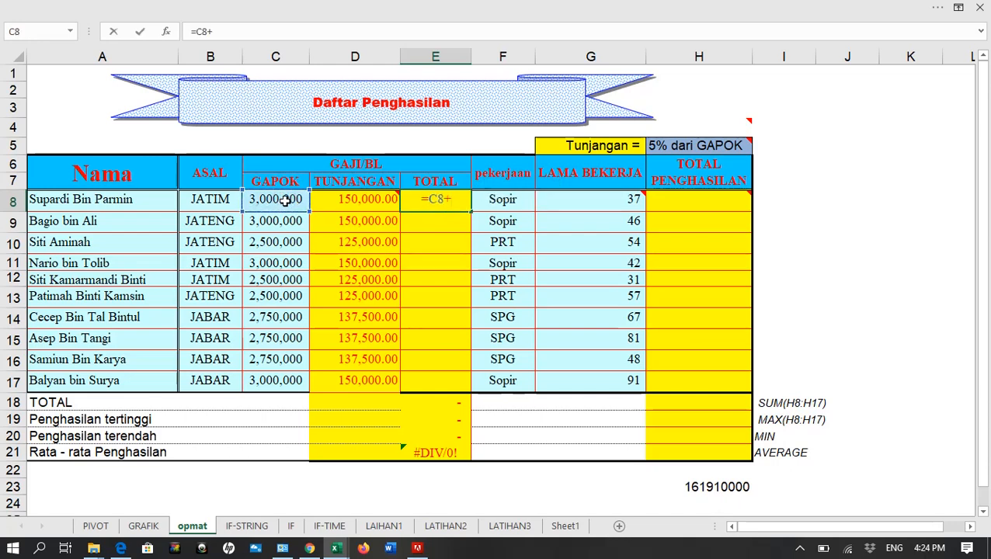
pyautogui.click(342, 207)
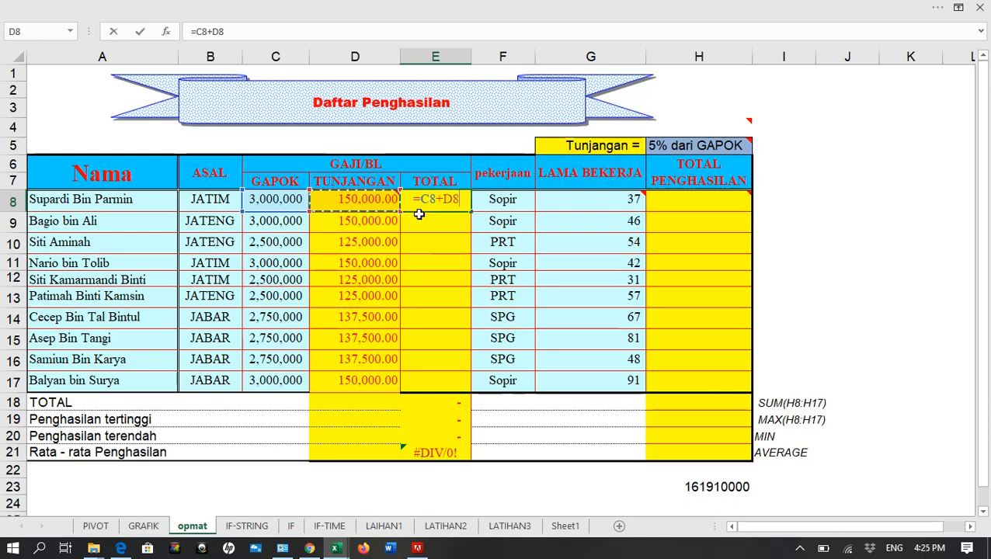
pyautogui.press('Return')
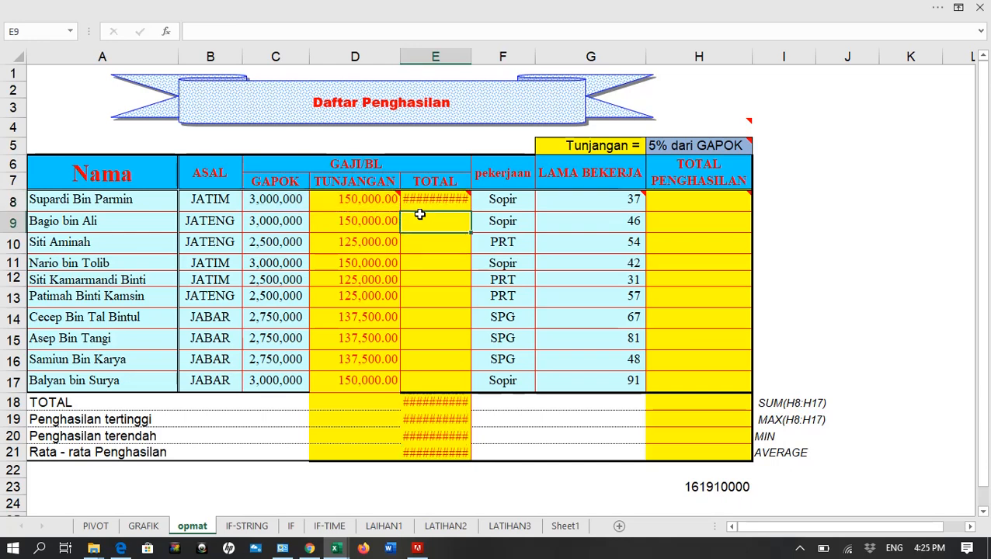
pyautogui.click(427, 199)
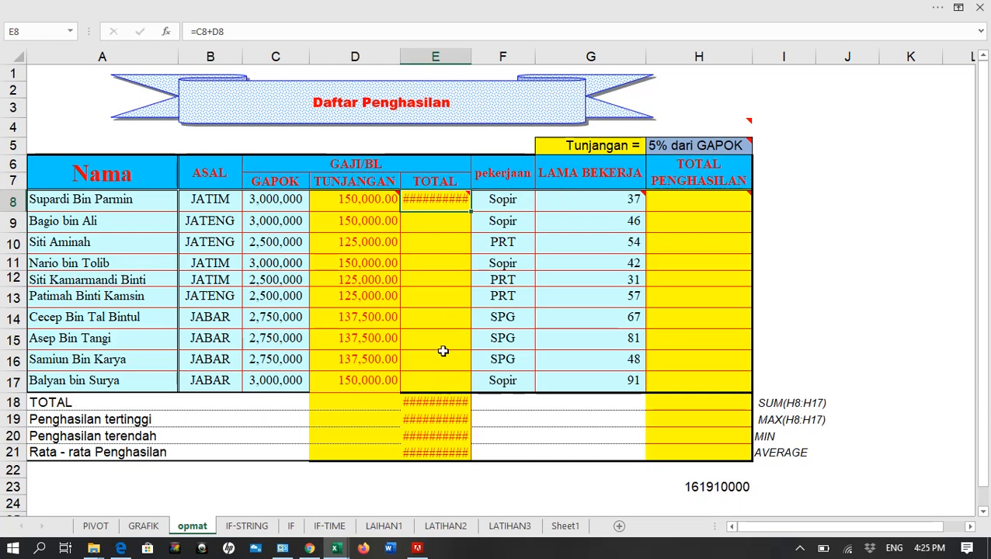
pyautogui.doubleClick(472, 56)
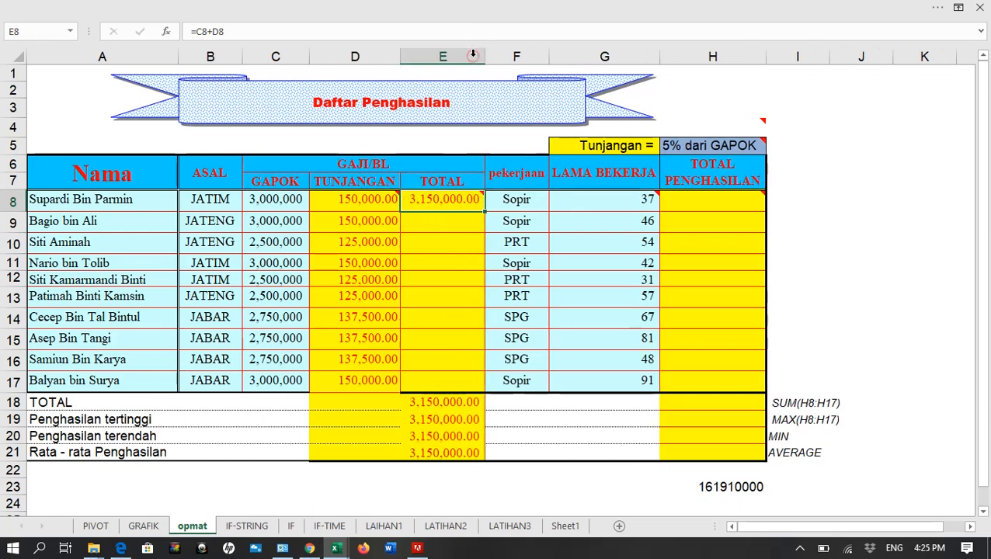
# Remove both decimal places from the TOTAL value in E8
pyautogui.click(327, 11)
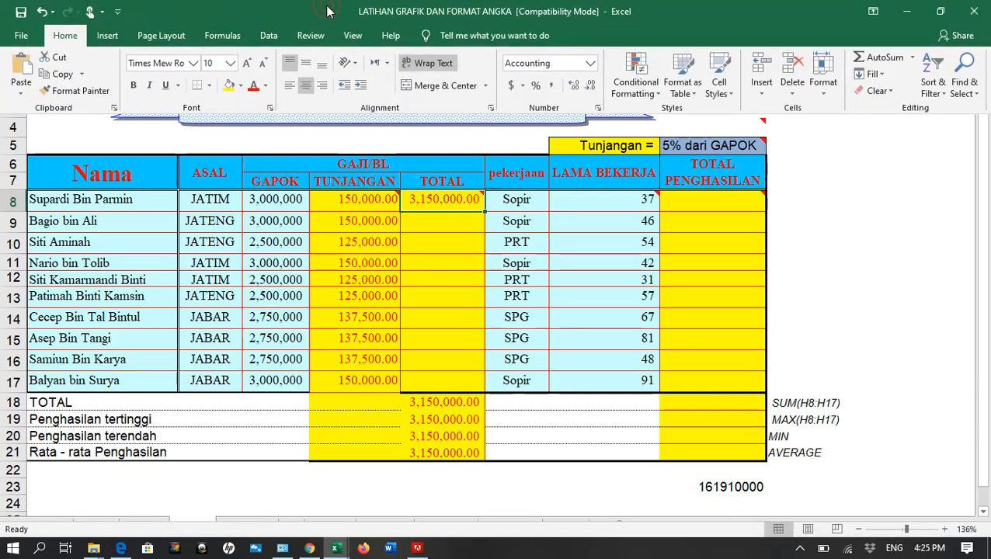
pyautogui.click(590, 87)
pyautogui.click(590, 87)
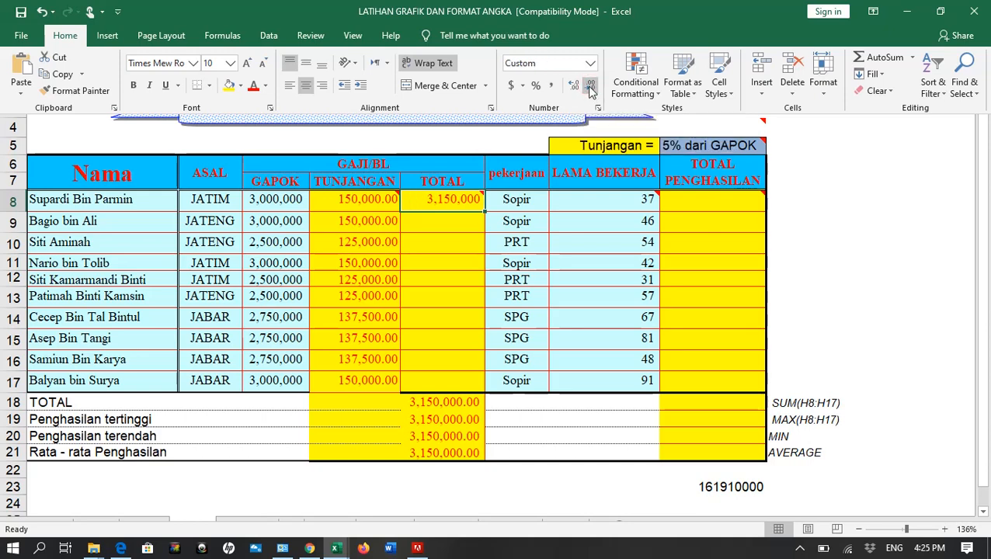
pyautogui.hotkey('ctrl', 'shift', 'F1')
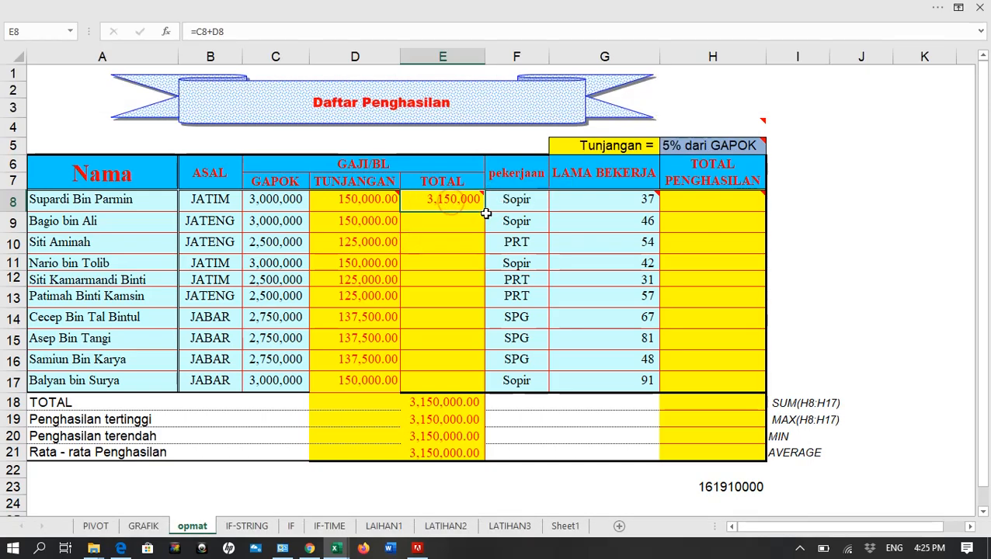
# Copy the E8 TOTAL formula down through E17 and check the formulas in the filled column
pyautogui.moveTo(485, 211); pyautogui.dragTo(473, 396)
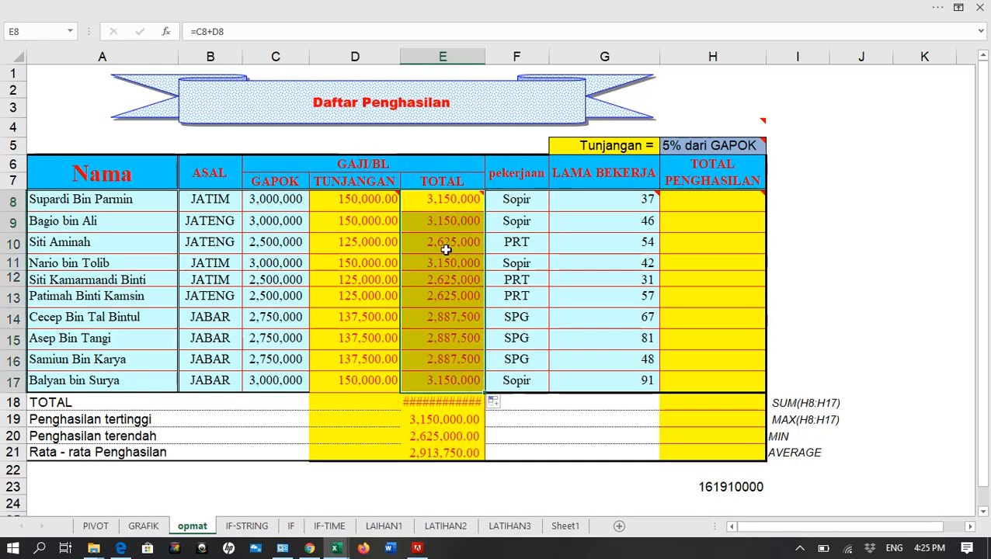
pyautogui.moveTo(444, 316); pyautogui.dragTo(441, 361)
pyautogui.click(443, 279)
pyautogui.doubleClick(441, 201)
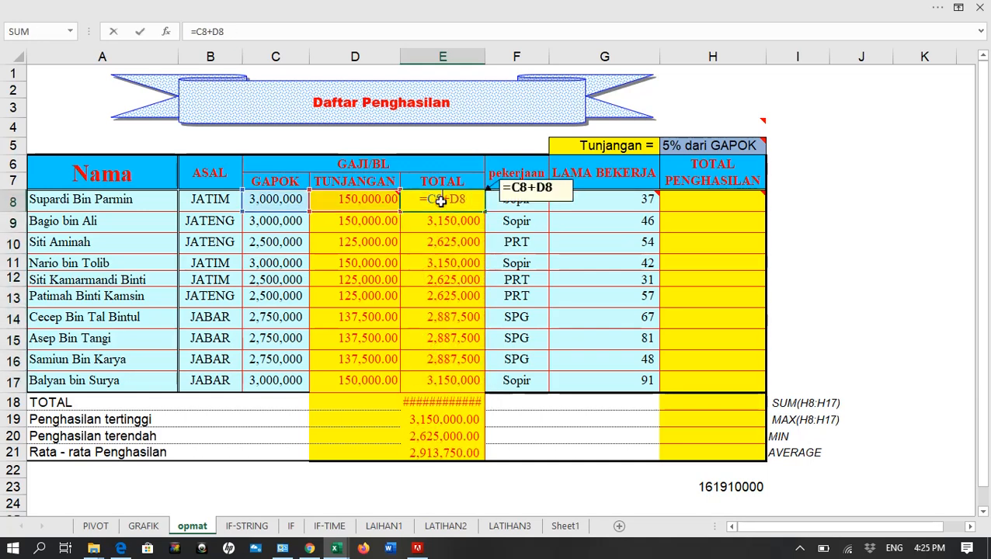
pyautogui.click(443, 262)
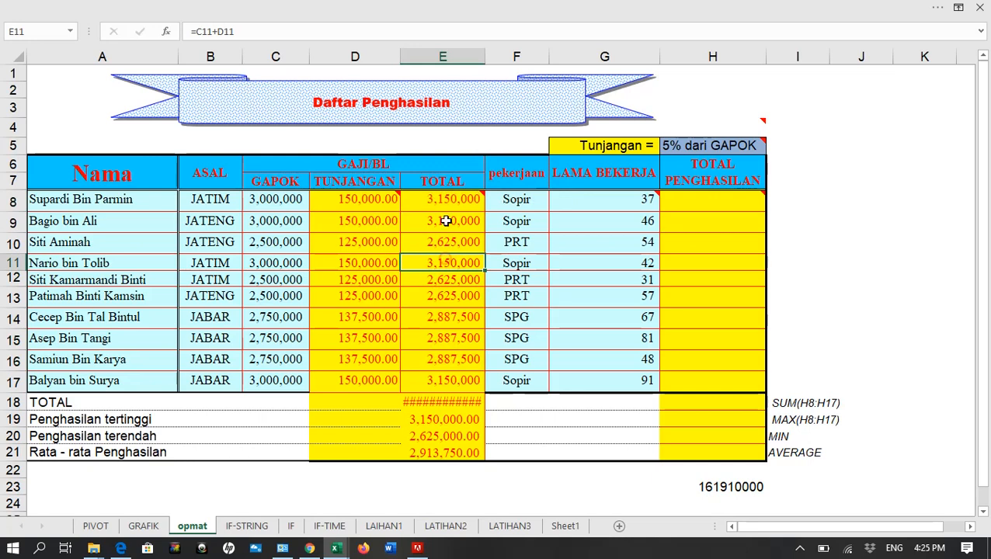
# Apply the custom number format 0 "BULAN" to the LAMA BEKERJA values in G8:G17 and check the underlying cell values
pyautogui.click(683, 206)
pyautogui.click(607, 195)
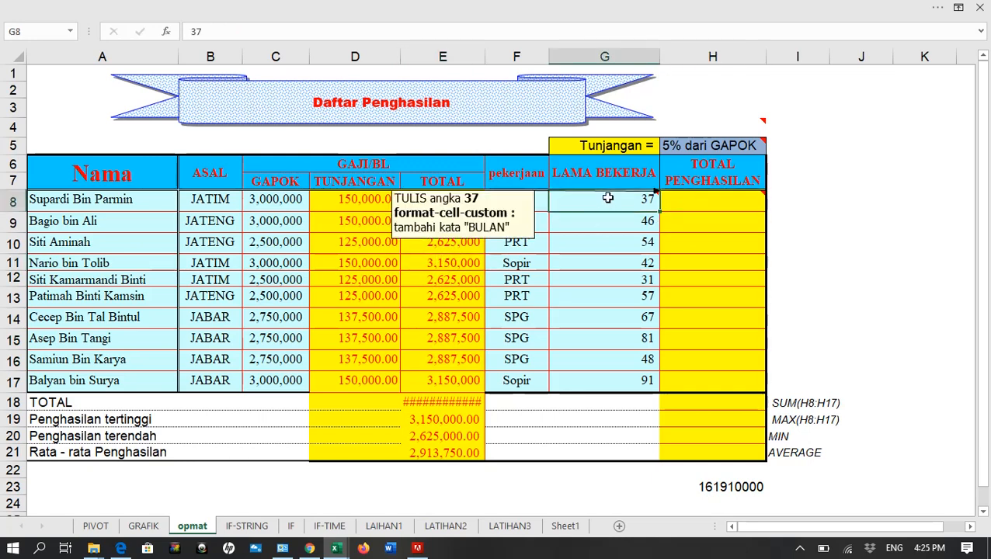
pyautogui.moveTo(609, 381); pyautogui.dragTo(611, 204)
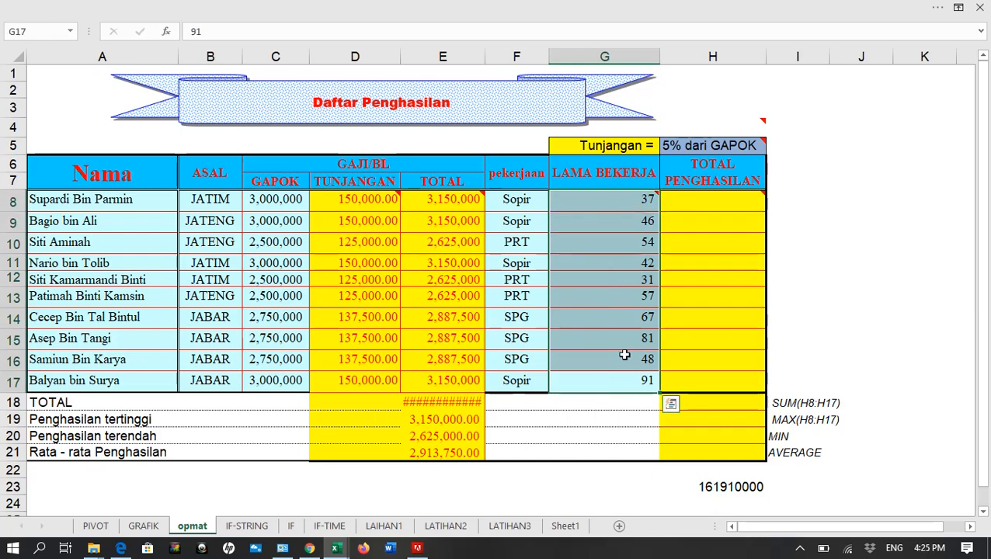
pyautogui.moveTo(615, 204)
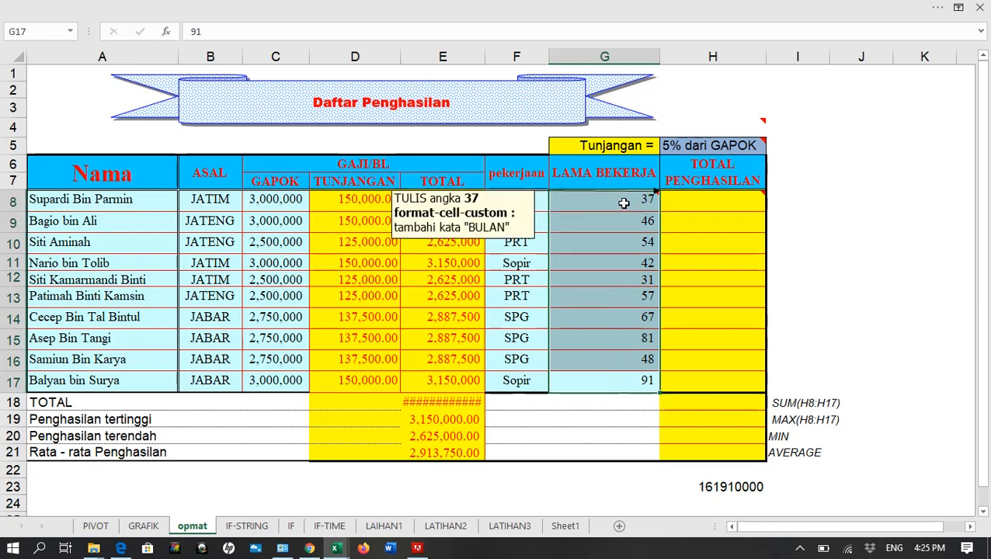
pyautogui.hotkey('ctrl', '1')
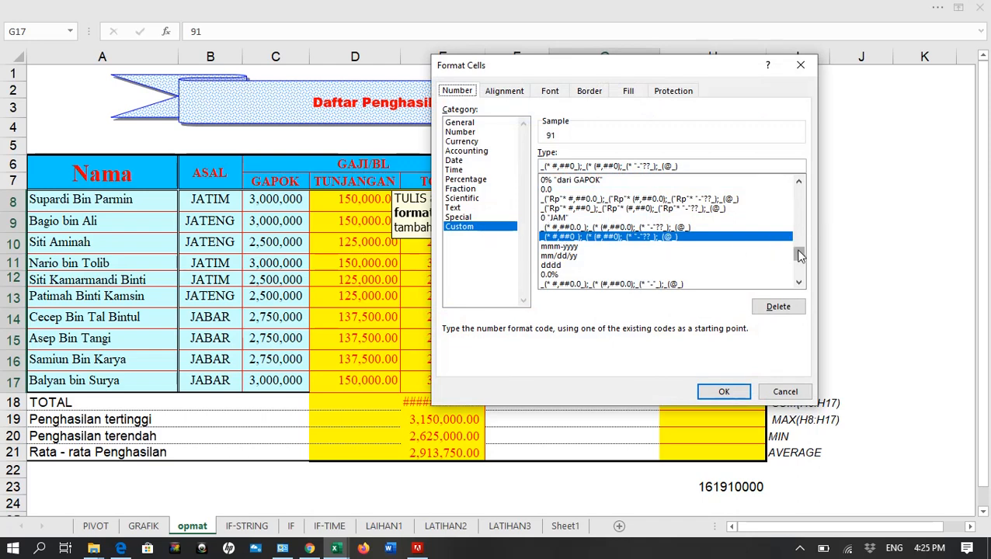
pyautogui.scroll(10, 798, 254)
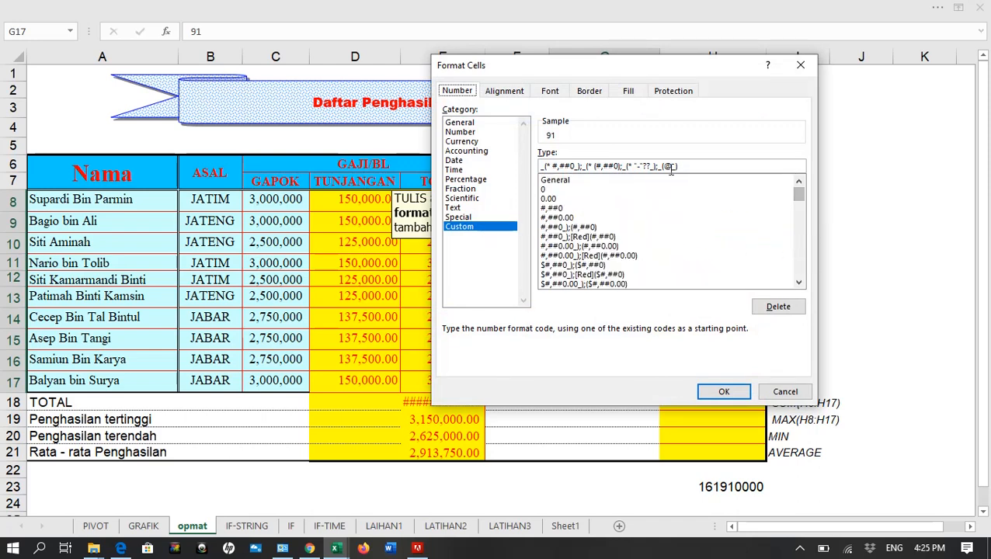
pyautogui.click(545, 189)
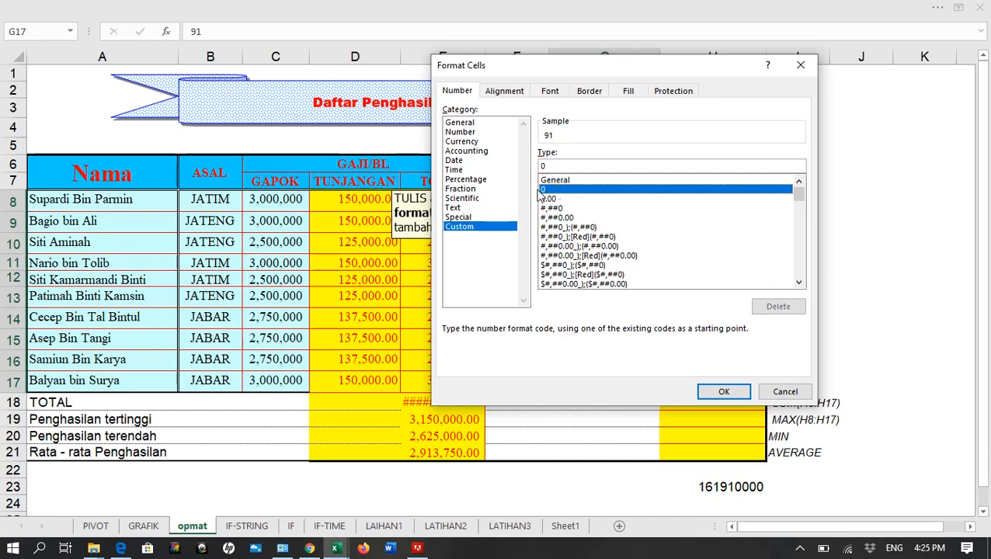
pyautogui.click(570, 168)
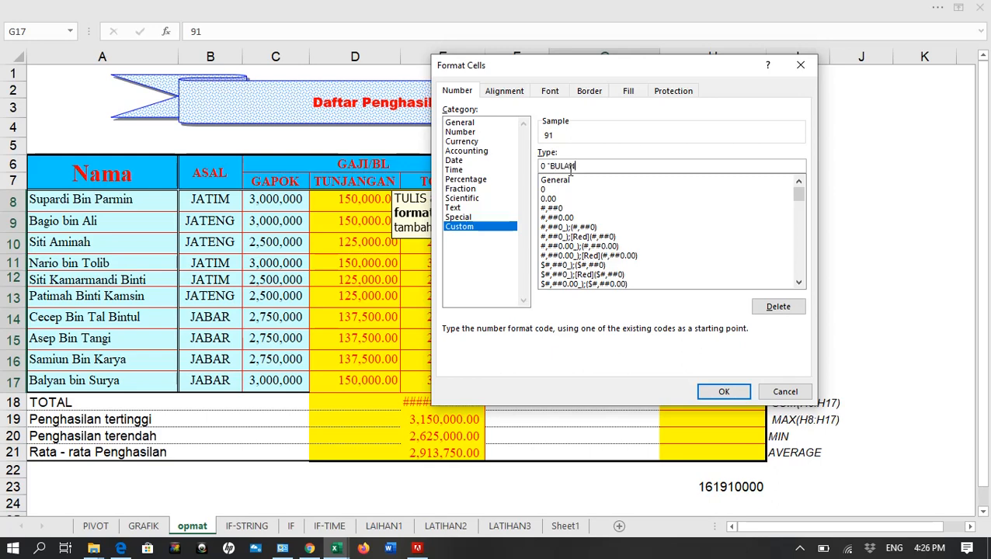
pyautogui.click(730, 392)
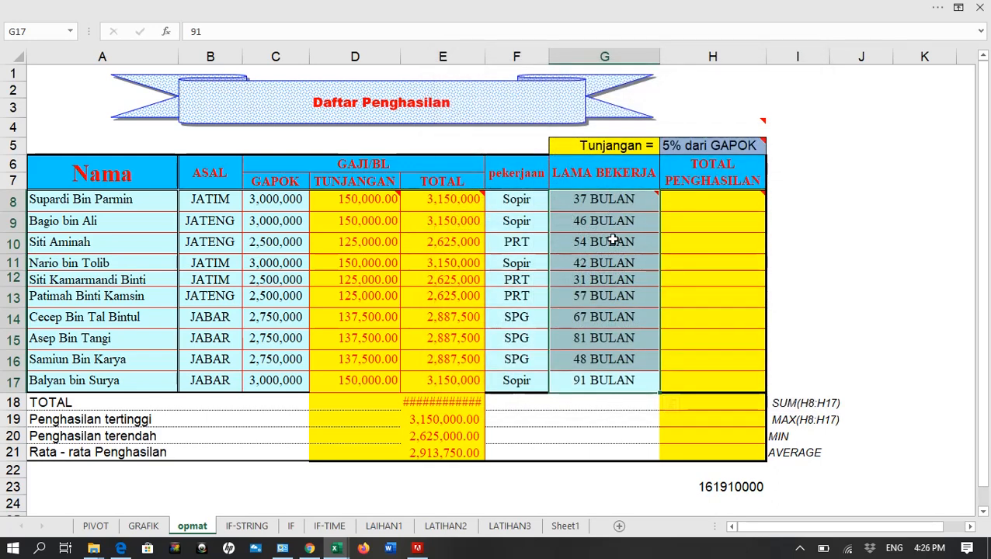
pyautogui.click(610, 295)
pyautogui.click(608, 359)
pyautogui.click(591, 264)
pyautogui.click(609, 204)
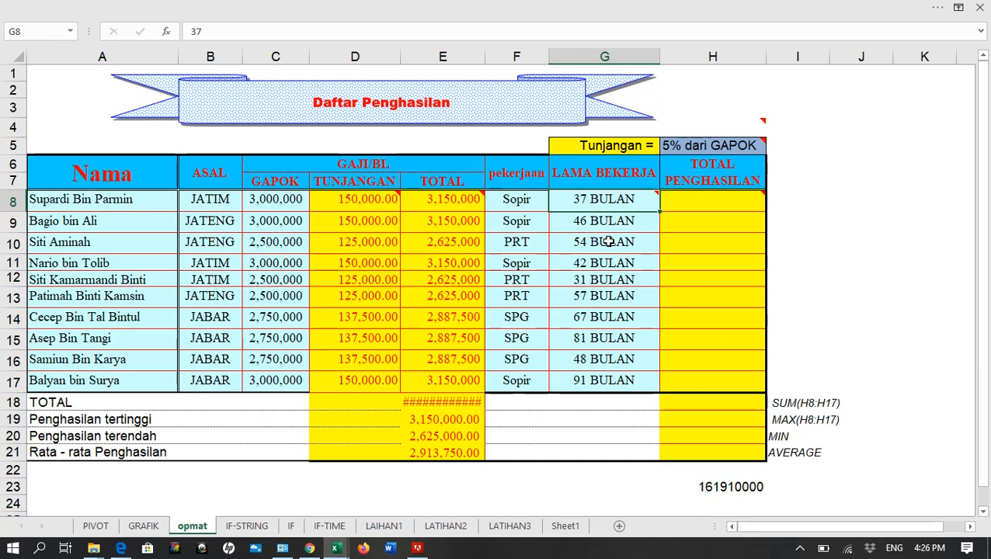
pyautogui.moveTo(589, 200)
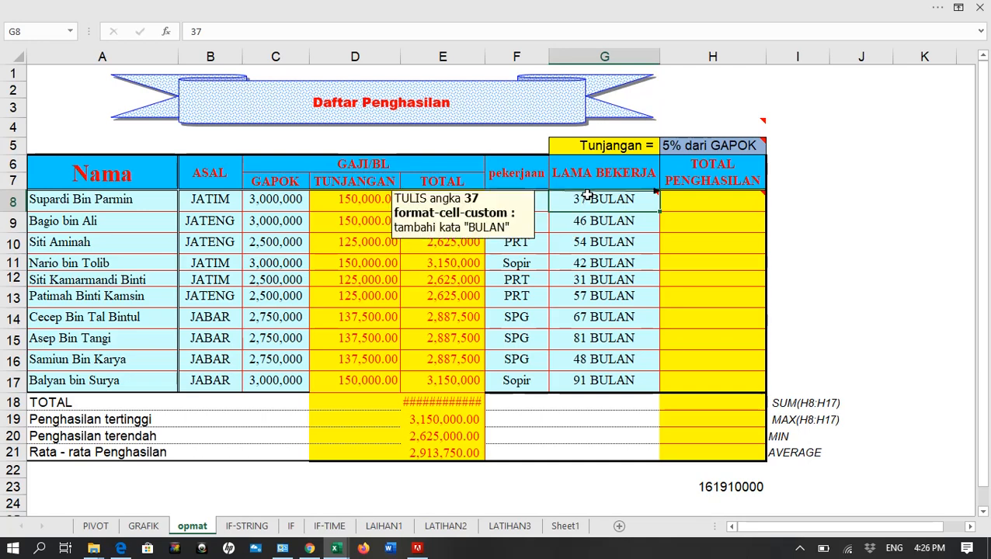
# Enter the TOTAL PENGHASILAN formula =E8*G8 in H8
pyautogui.moveTo(695, 193)
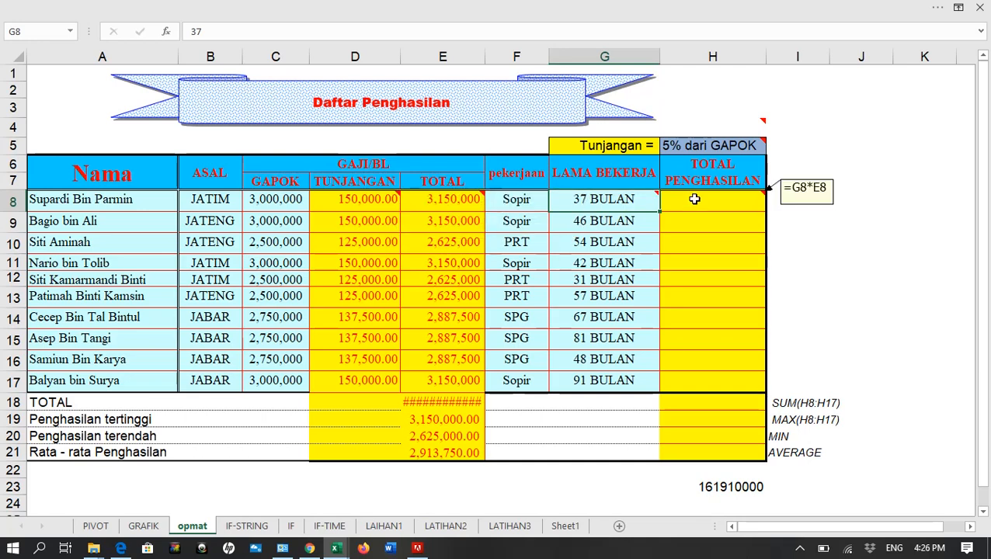
pyautogui.click(695, 199)
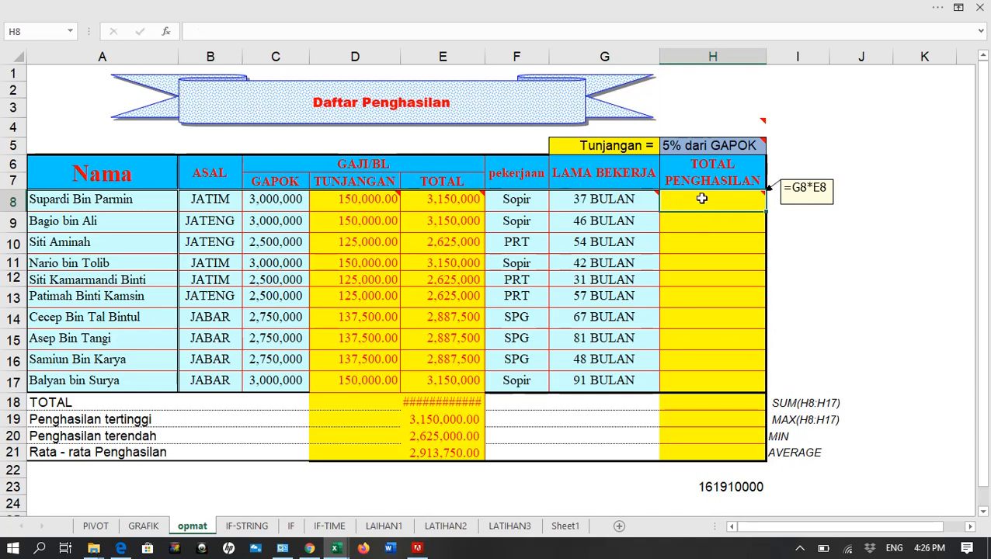
pyautogui.write('=')
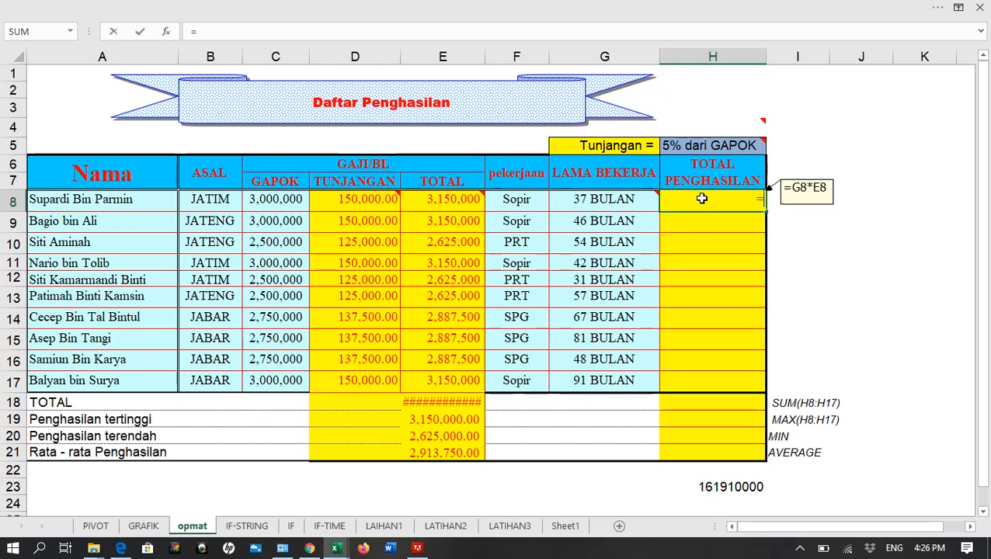
pyautogui.click(443, 200)
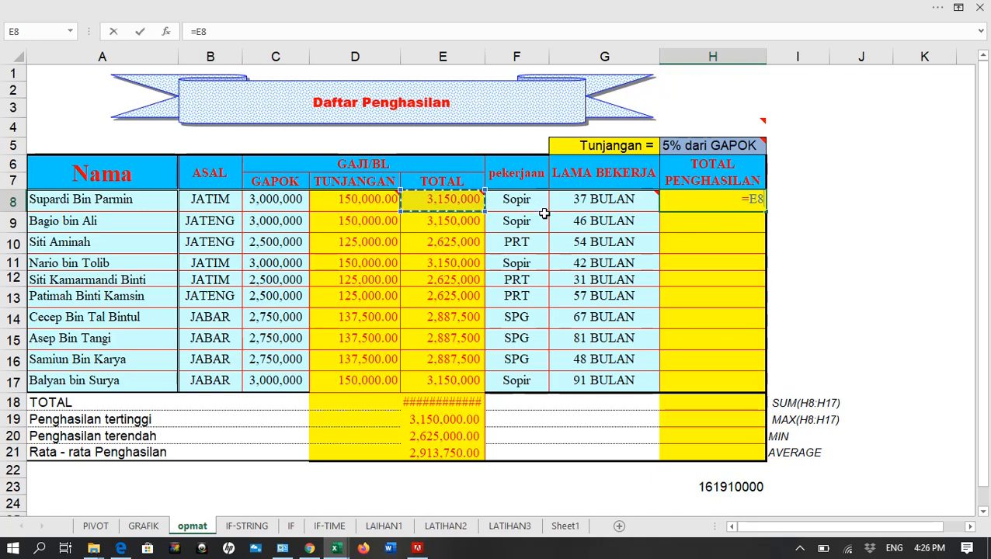
pyautogui.write('*')
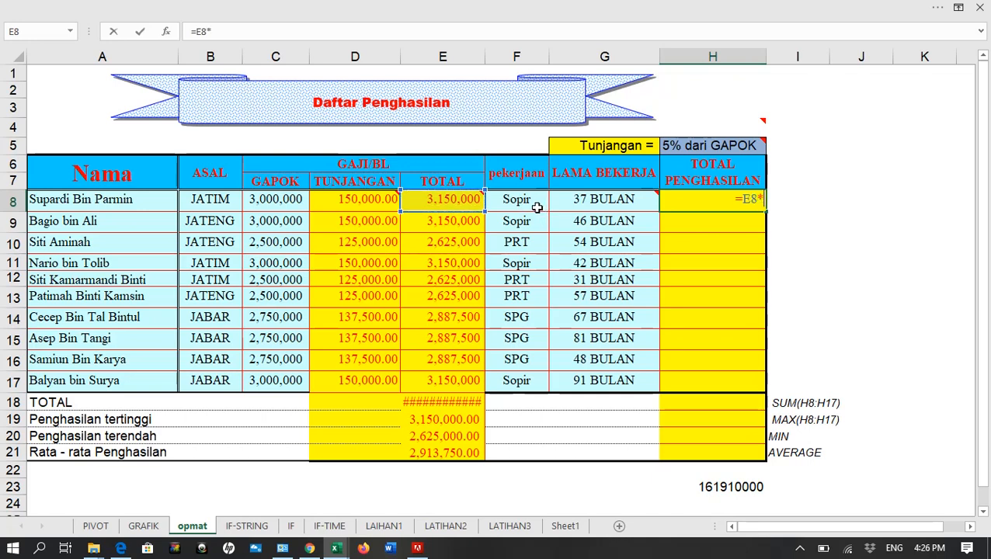
pyautogui.click(600, 201)
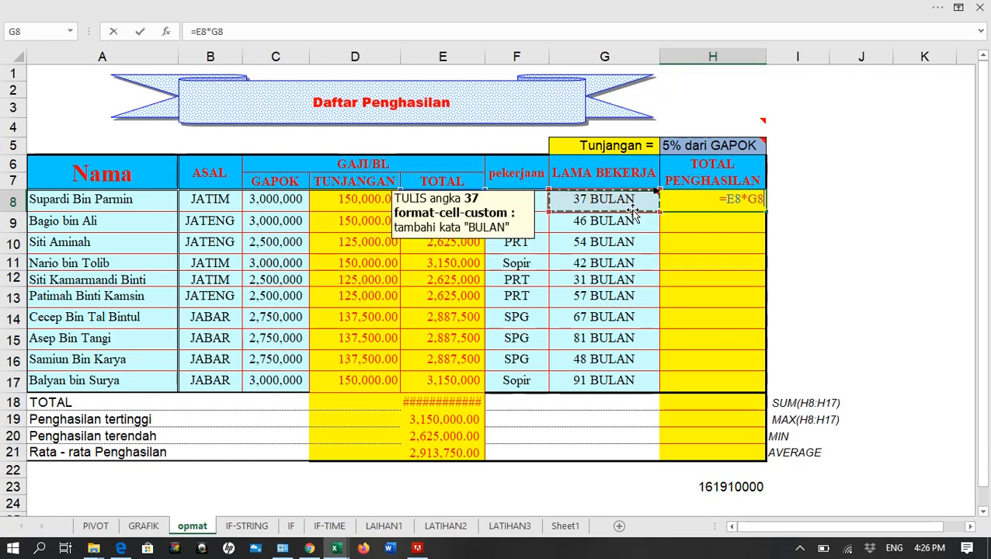
pyautogui.press('Return')
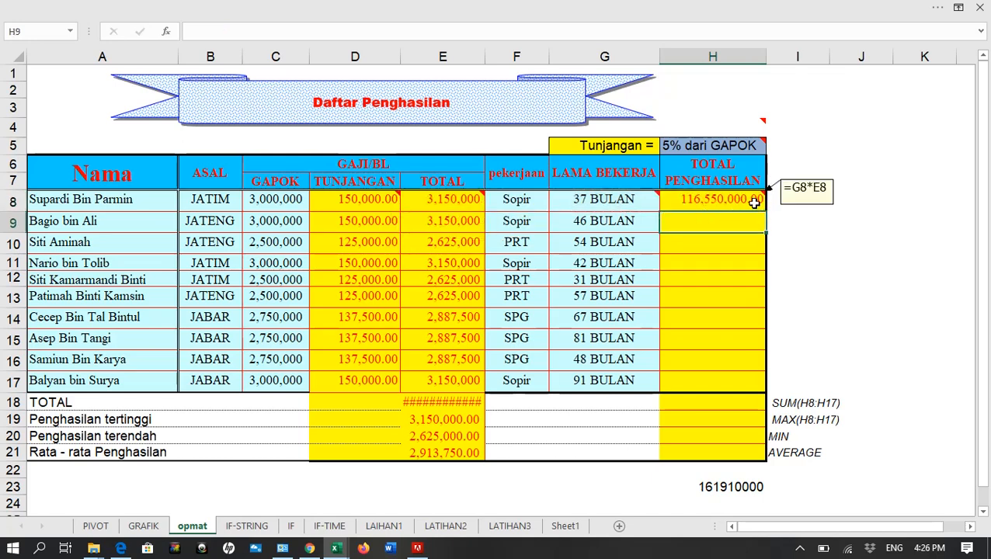
# Remove both decimal places from the TOTAL PENGHASILAN value in H8
pyautogui.click(753, 200)
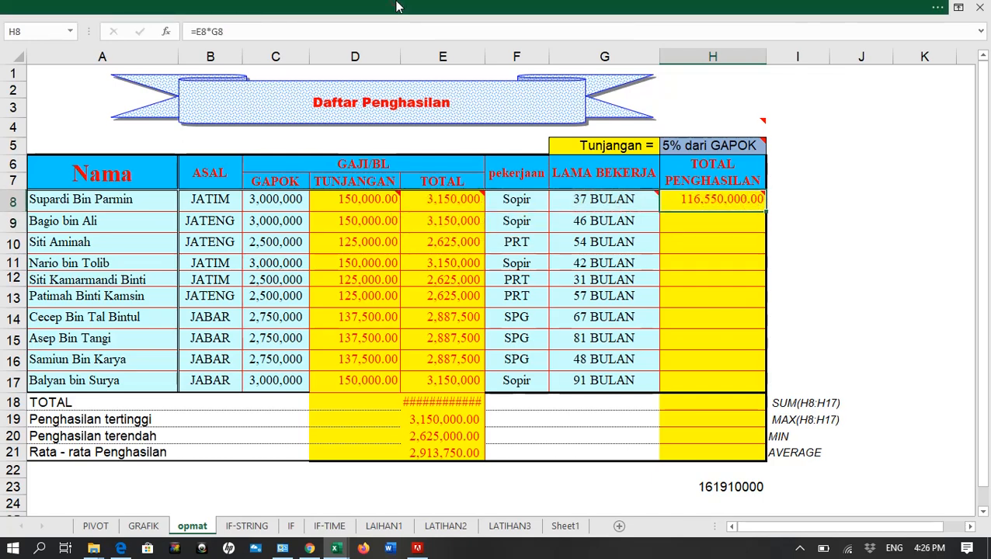
pyautogui.click(400, 9)
pyautogui.click(590, 84)
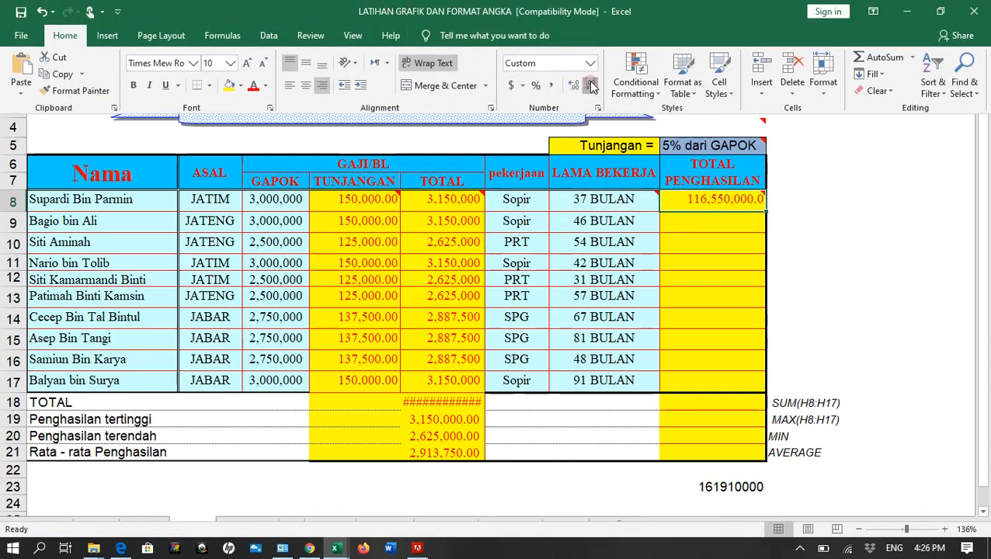
pyautogui.click(590, 84)
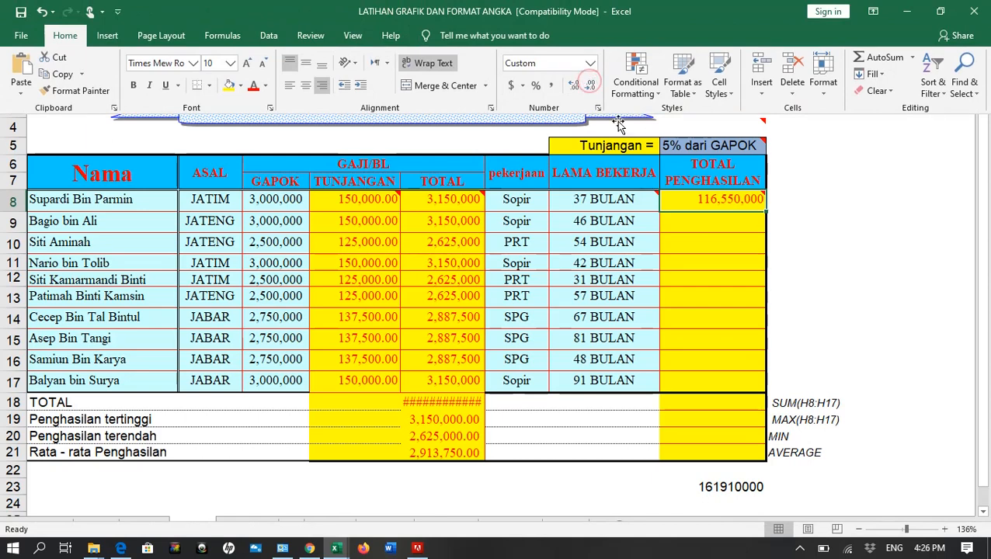
pyautogui.click(749, 201)
# Copy the H8 TOTAL PENGHASILAN formula down through H17 and check a few of the filled cells
pyautogui.moveTo(765, 210); pyautogui.dragTo(767, 398)
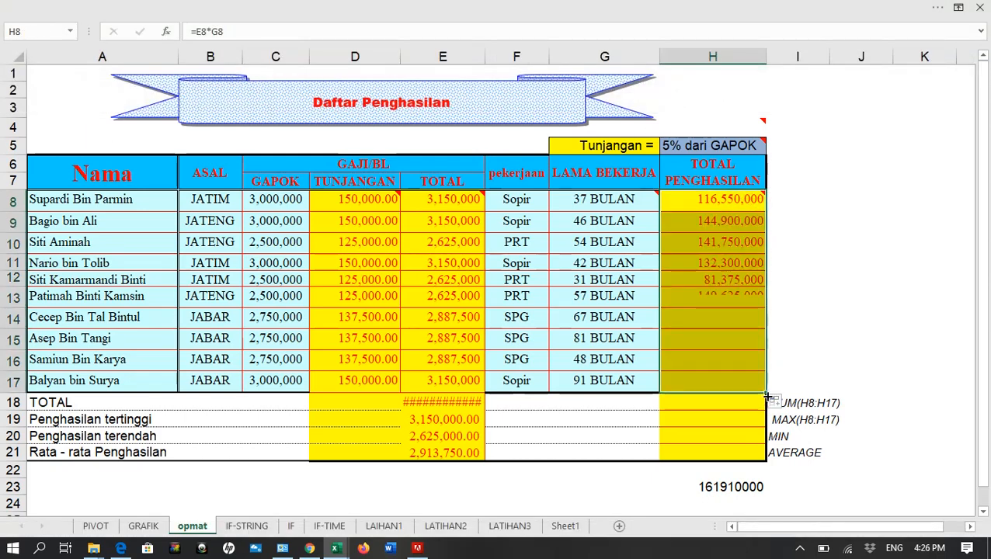
pyautogui.click(707, 292)
pyautogui.click(712, 239)
# Enter the formula =SUM(H8:H17) in the TOTAL row cell H18
pyautogui.click(737, 398)
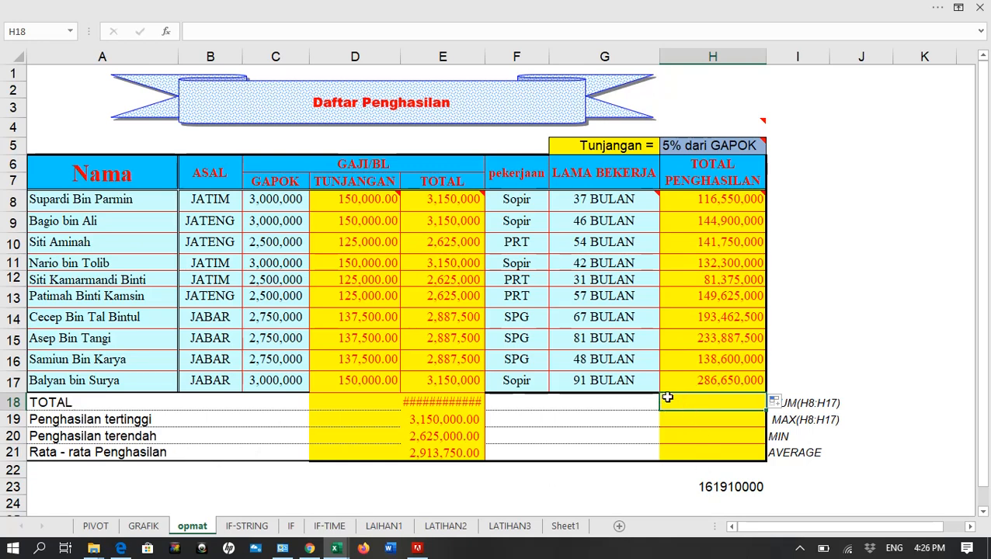
pyautogui.write('=')
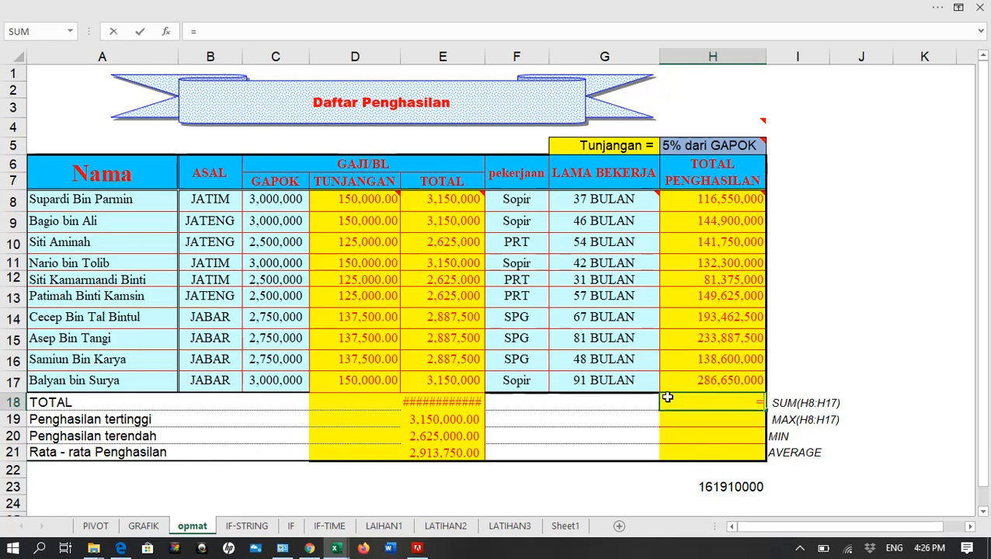
pyautogui.write('SUM(')
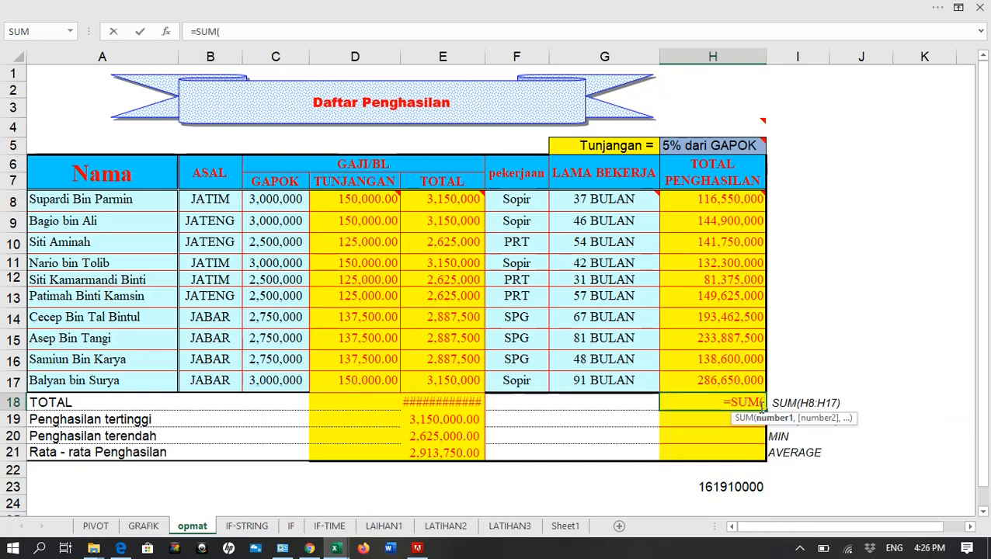
pyautogui.moveTo(722, 204); pyautogui.dragTo(725, 376)
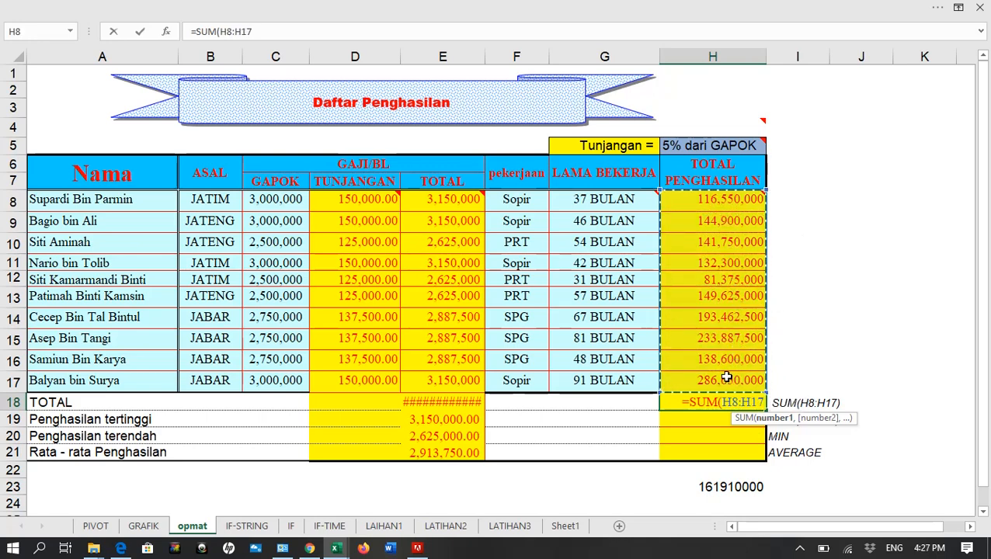
pyautogui.write(')')
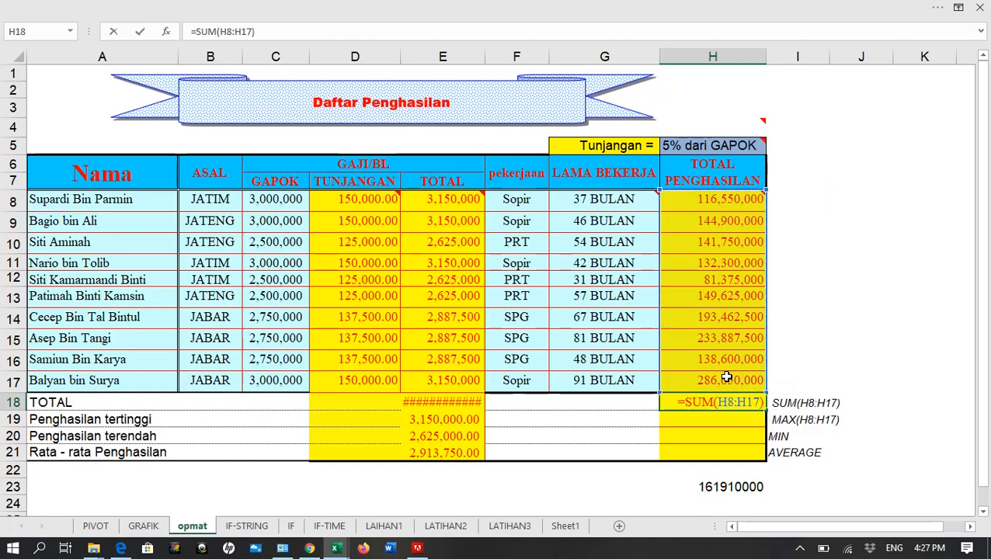
pyautogui.press('Return')
# Remove both decimal places from the TOTAL PENGHASILAN summary cells H18:H21
pyautogui.click(710, 400)
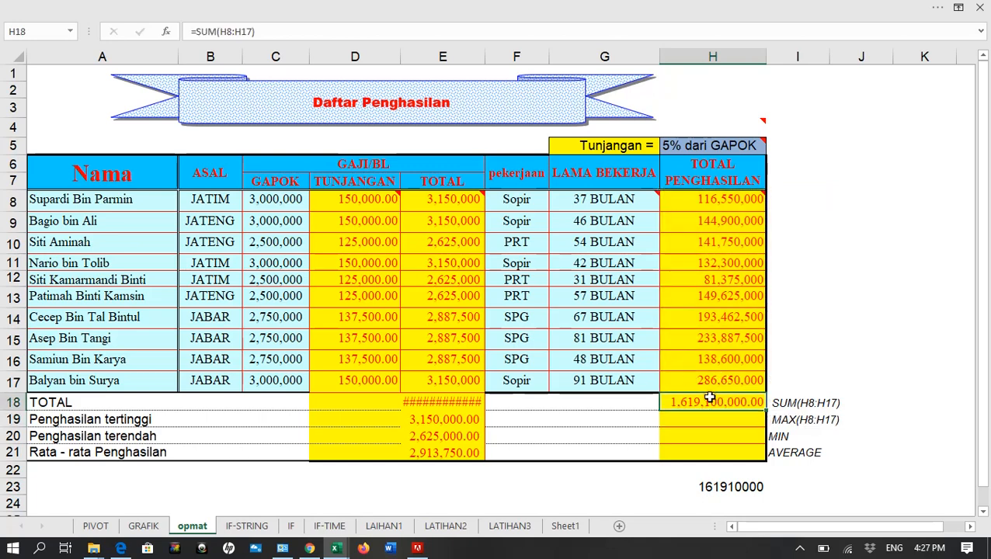
pyautogui.moveTo(710, 400); pyautogui.dragTo(710, 452)
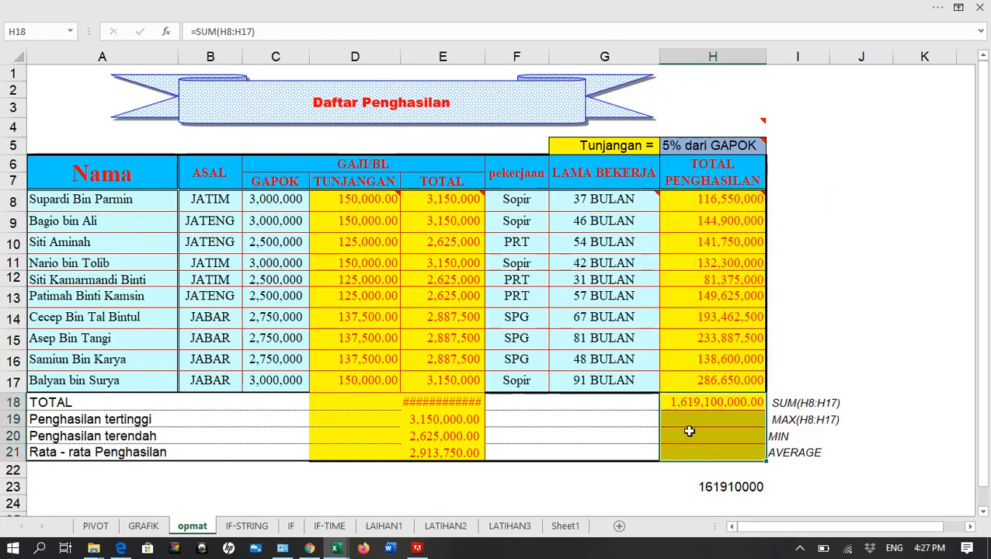
pyautogui.click(449, 7)
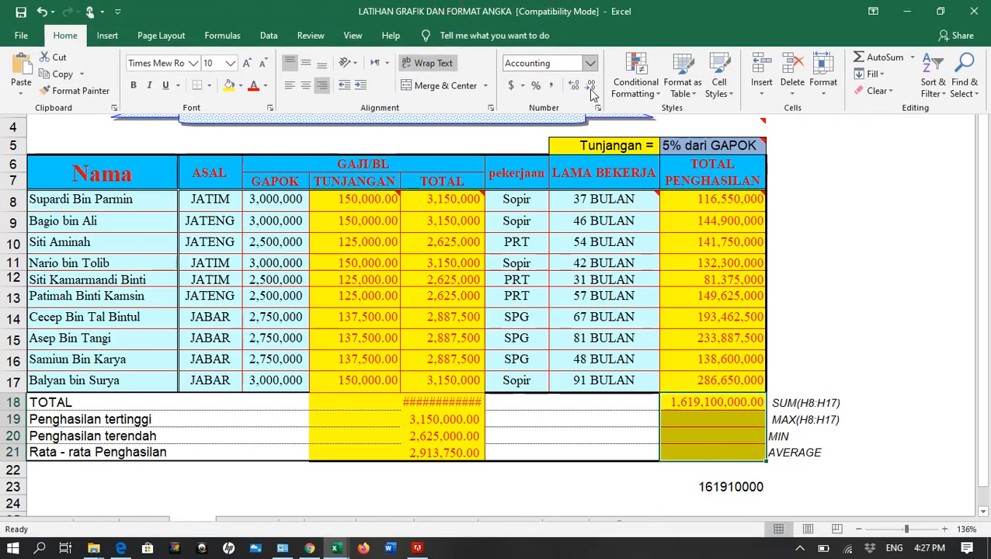
pyautogui.click(592, 87)
pyautogui.click(592, 86)
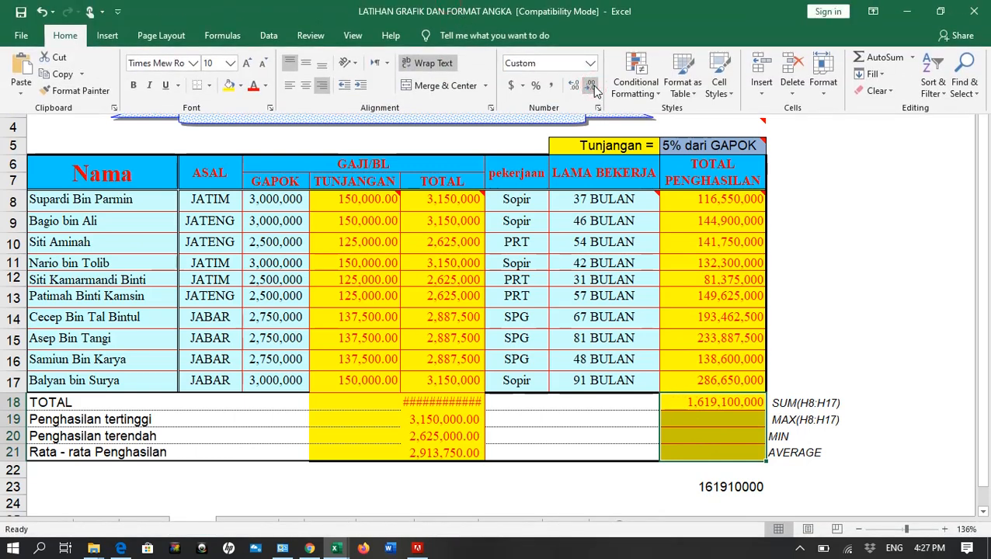
# Enter a MAX formula over H8:H17 in the Penghasilan tertinggi cell H19
pyautogui.click(723, 426)
pyautogui.click(711, 419)
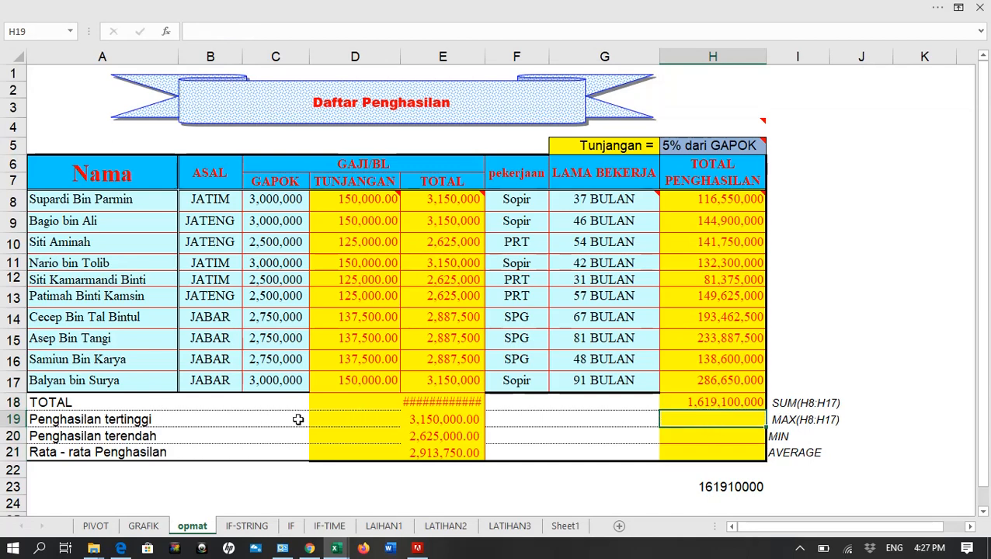
pyautogui.write('=')
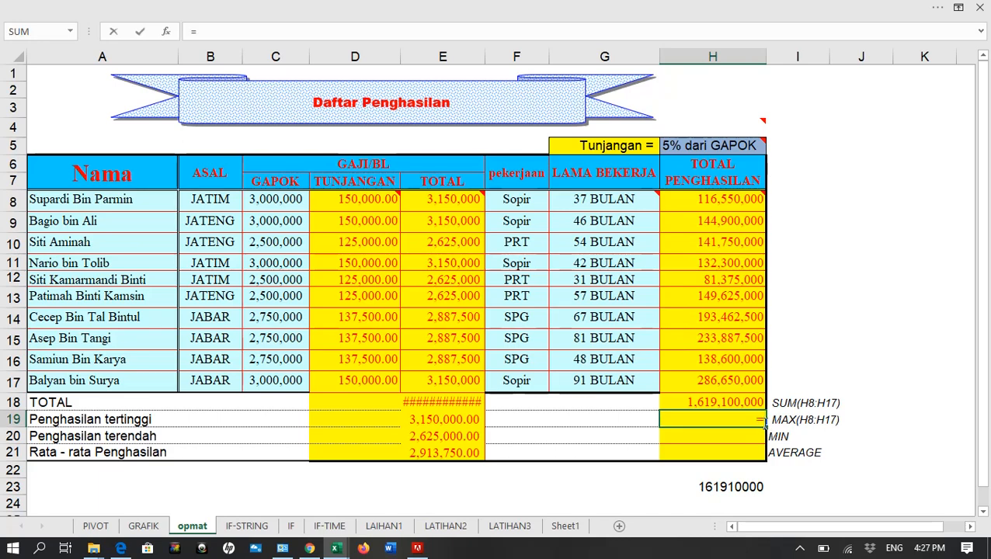
pyautogui.write('MAX')
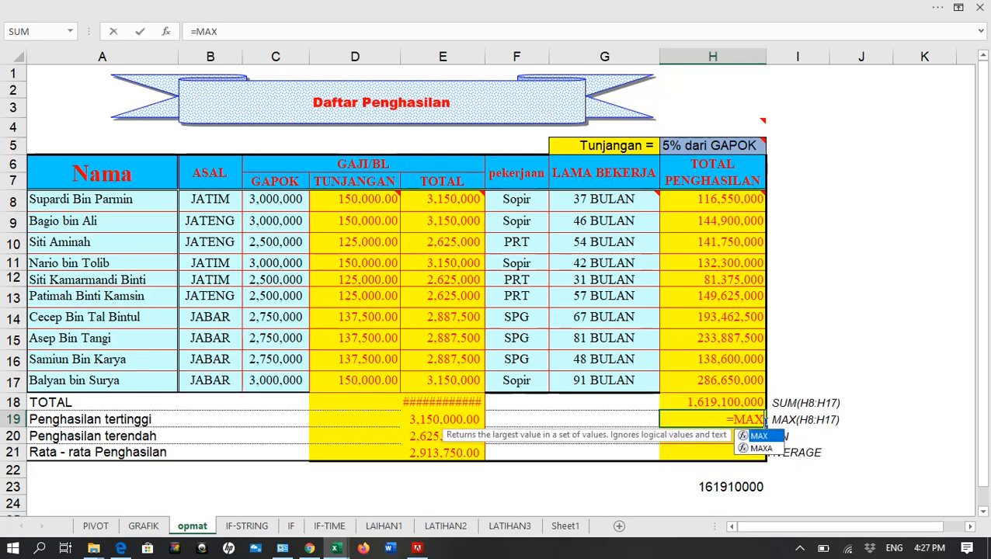
pyautogui.write('(')
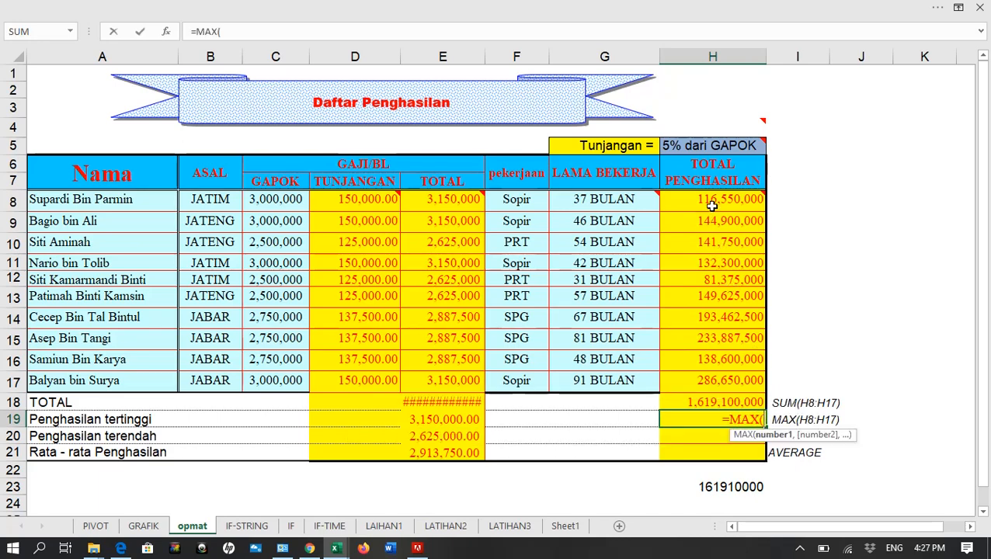
pyautogui.moveTo(710, 205); pyautogui.dragTo(714, 381)
pyautogui.press('Return')
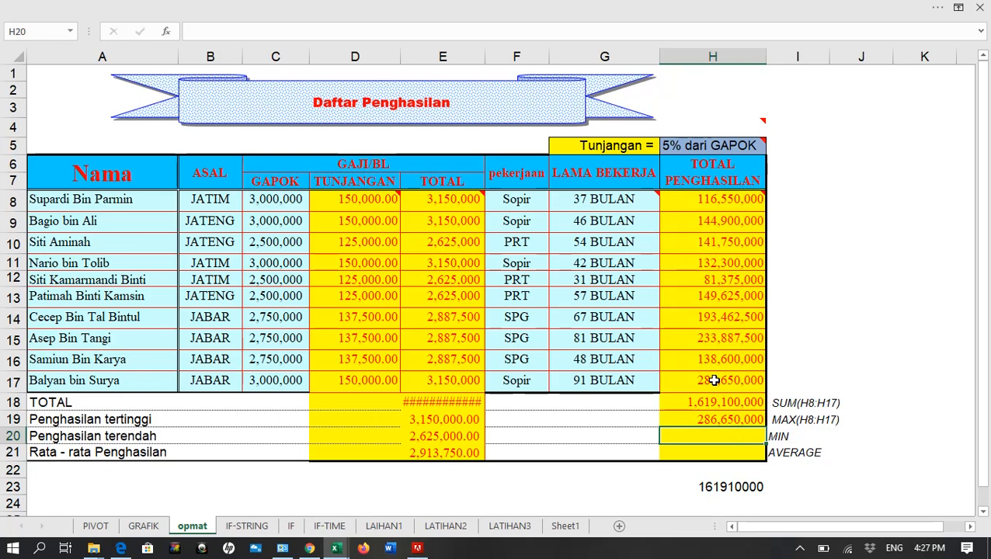
# Enter a MIN formula over H8:H17 in the Penghasilan terendah cell H20
pyautogui.write('=MIN(')
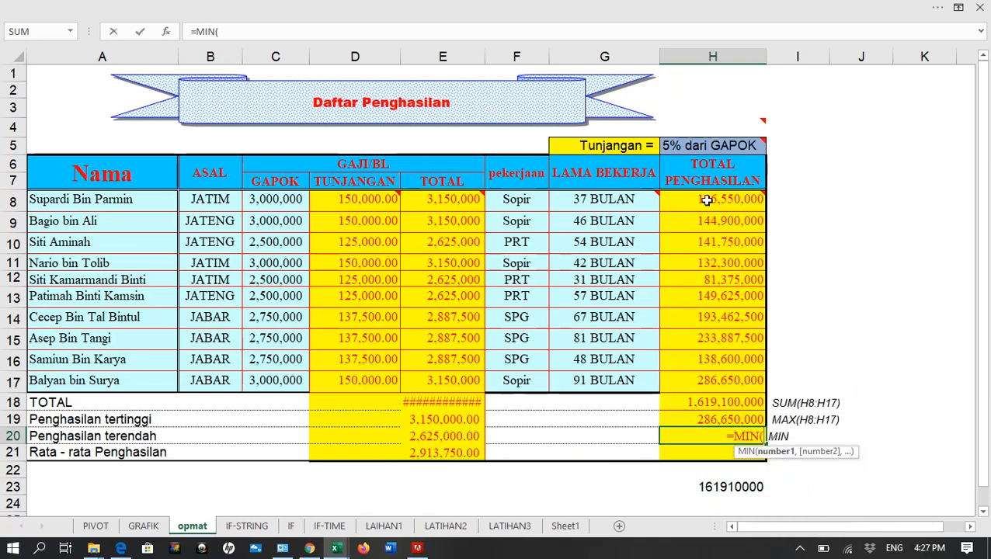
pyautogui.moveTo(705, 199); pyautogui.dragTo(709, 389)
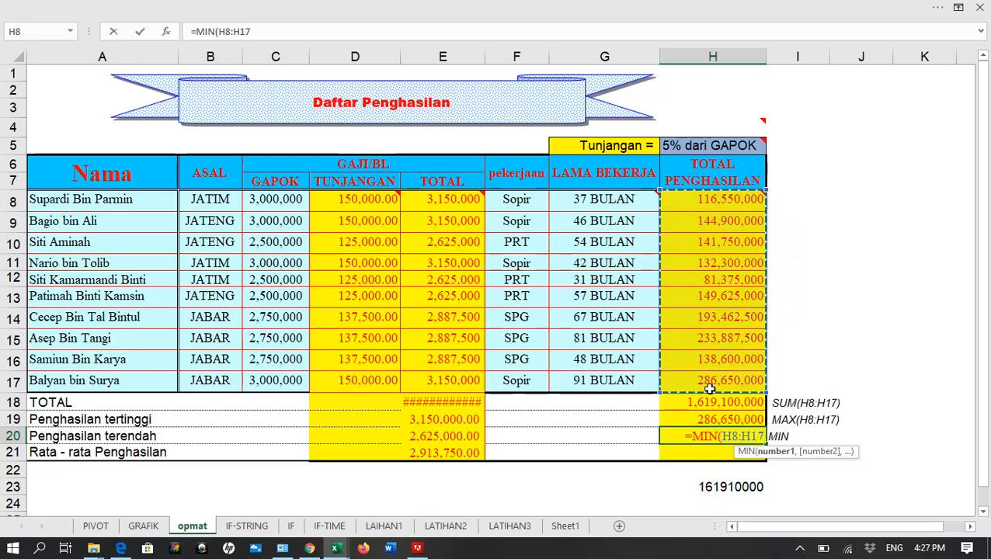
pyautogui.press('Return')
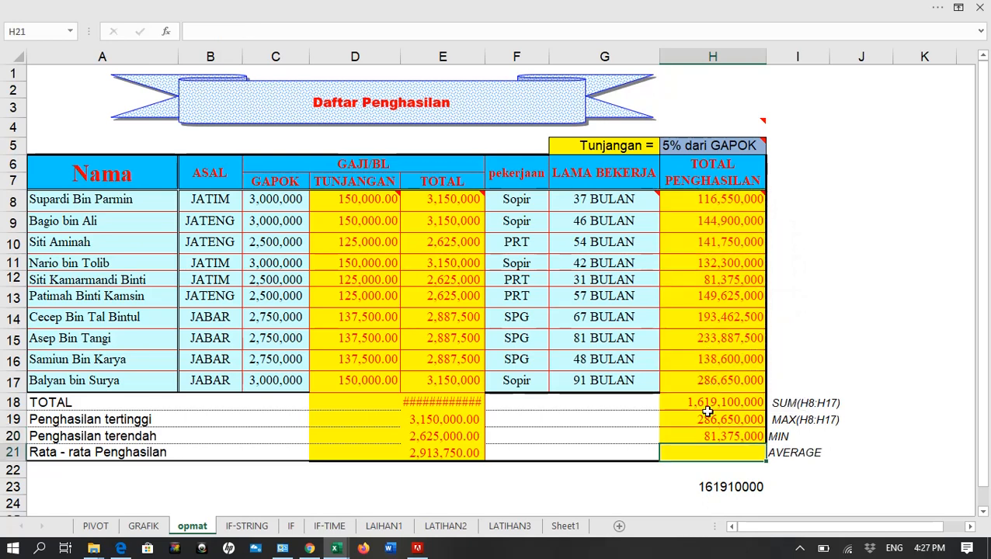
# Enter an AVERAGE formula over H8:H17 in the Rata - rata Penghasilan cell H21, picking AVERAGE from the function suggestions
pyautogui.write('=AVE')
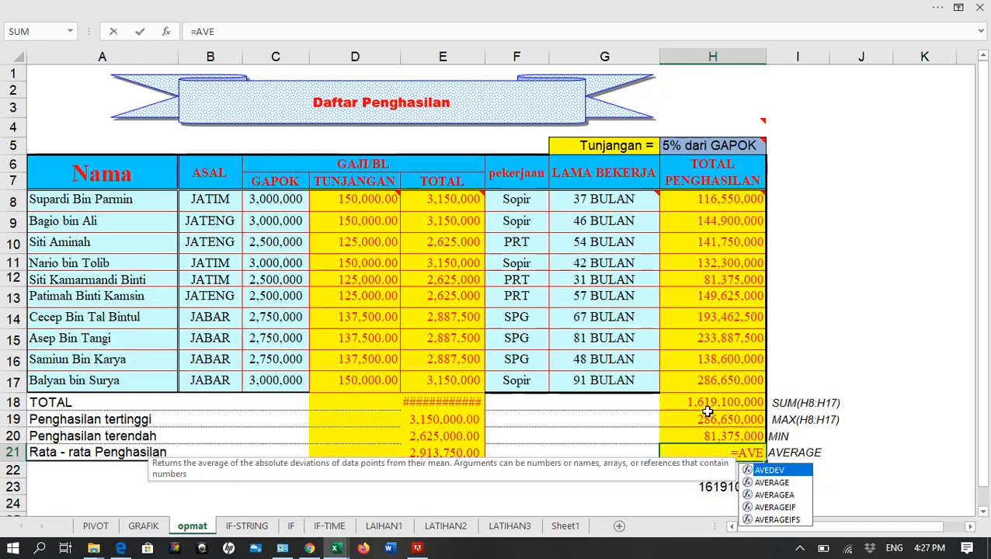
pyautogui.press('Down')
pyautogui.press('Up')
pyautogui.press('Down')
pyautogui.press('Up')
pyautogui.press('Down')
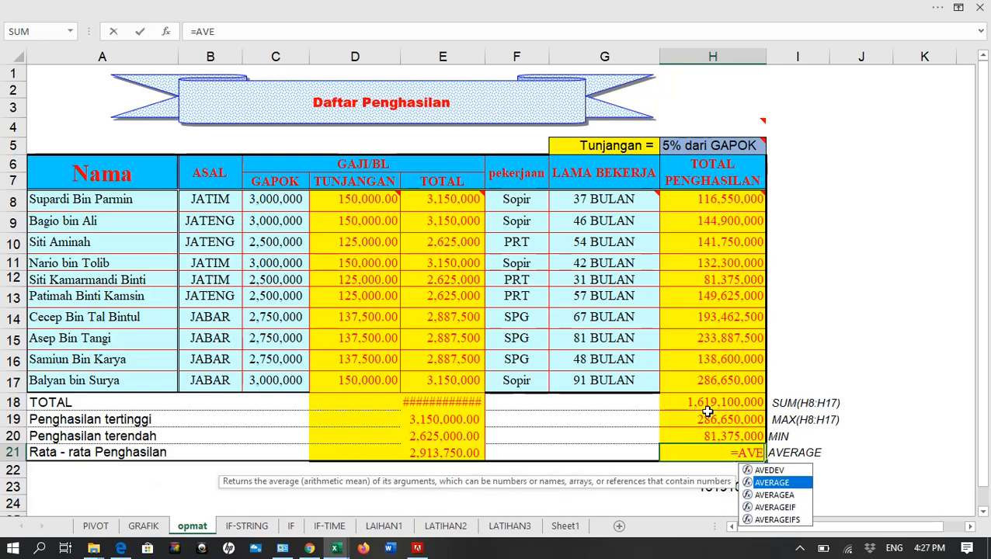
pyautogui.press('Down')
pyautogui.press('Up')
pyautogui.press('Down')
pyautogui.press('Down')
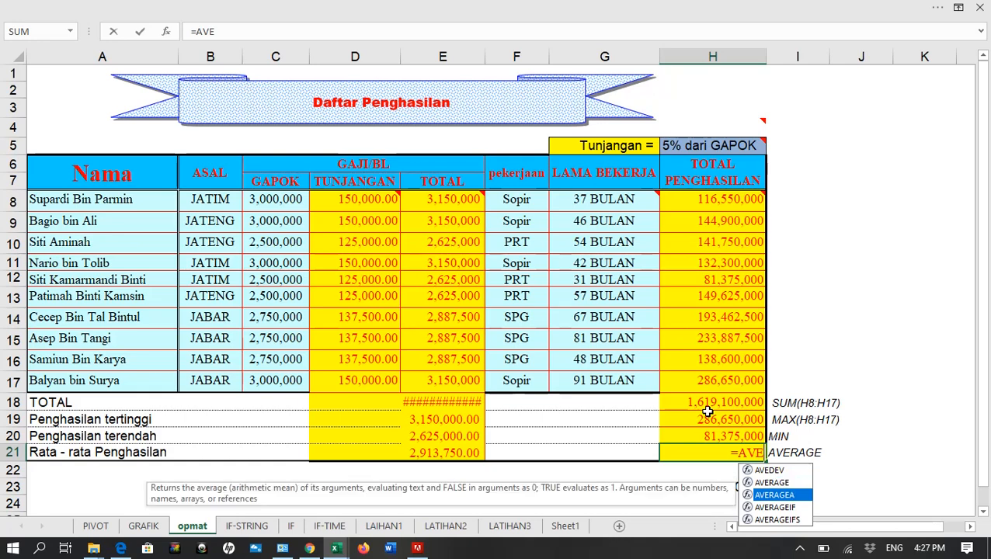
pyautogui.press('Up')
pyautogui.press('Up')
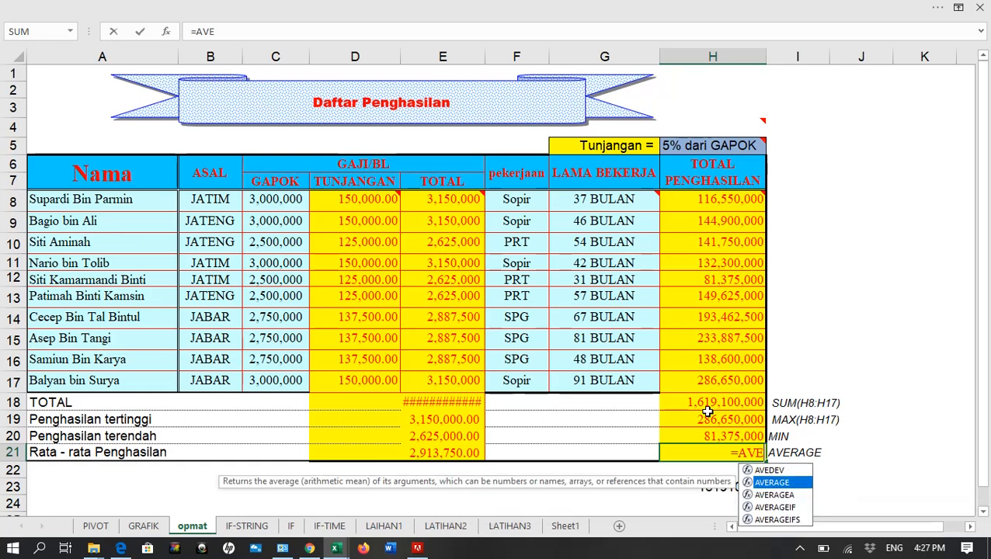
pyautogui.press('Tab')
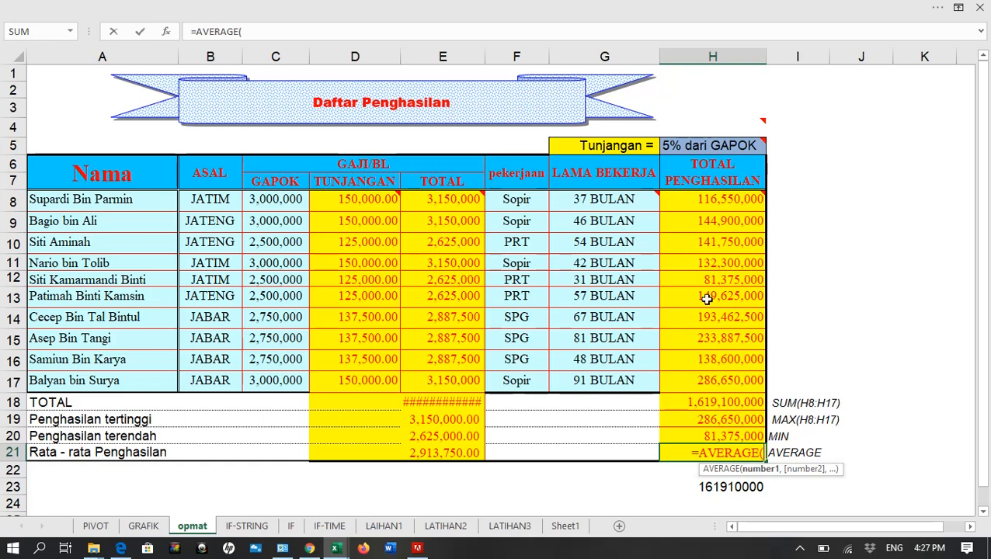
pyautogui.moveTo(708, 200); pyautogui.dragTo(706, 393)
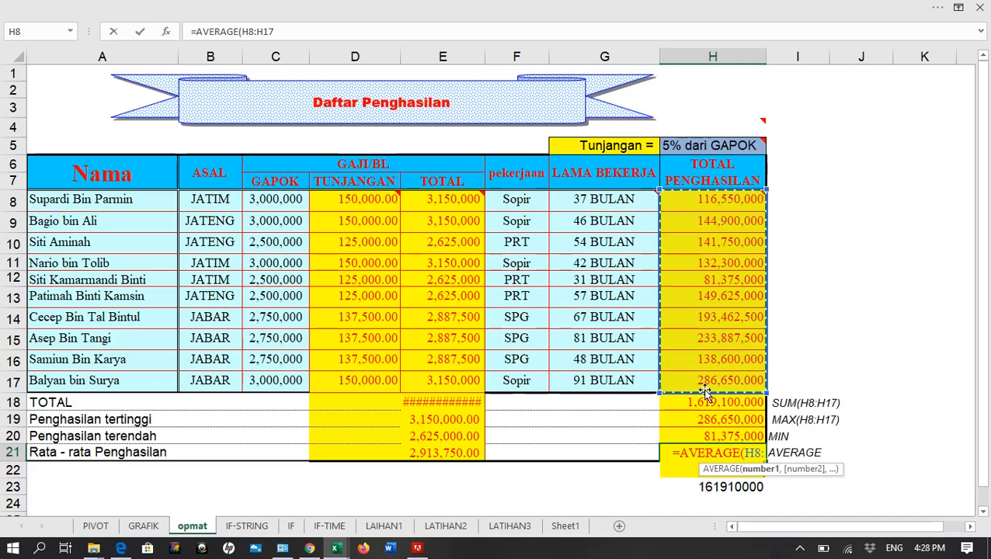
pyautogui.press('Return')
pyautogui.press('Return')
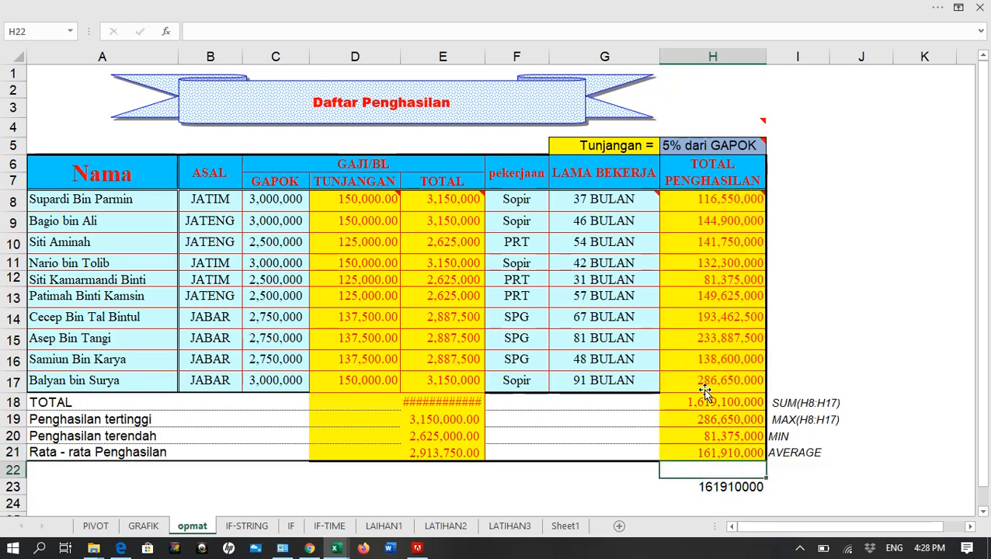
# Copy the four summary formulas in H18:H21 over the TOTAL column's summary cells E18:E21
pyautogui.moveTo(716, 400); pyautogui.dragTo(710, 451)
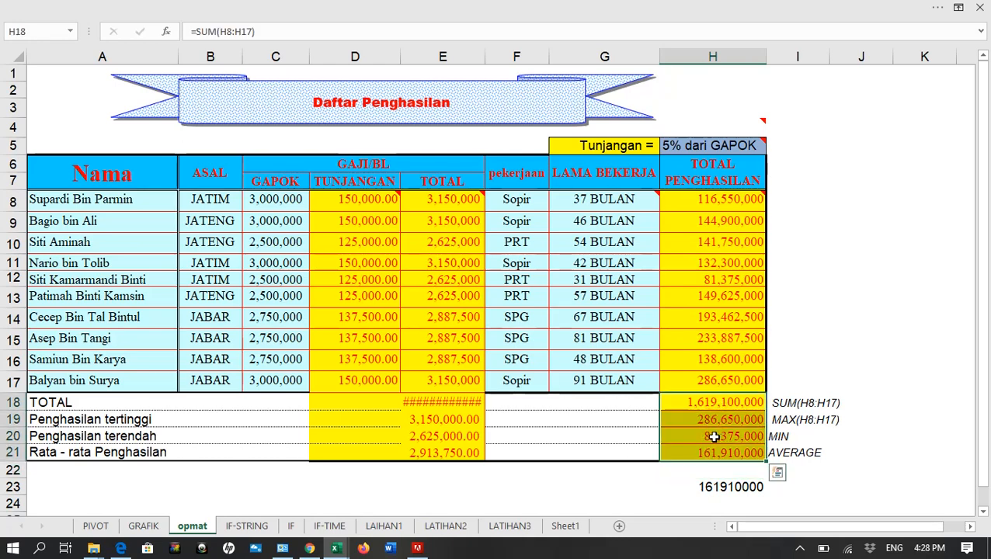
pyautogui.hotkey('ctrl', 'c')
pyautogui.click(433, 403)
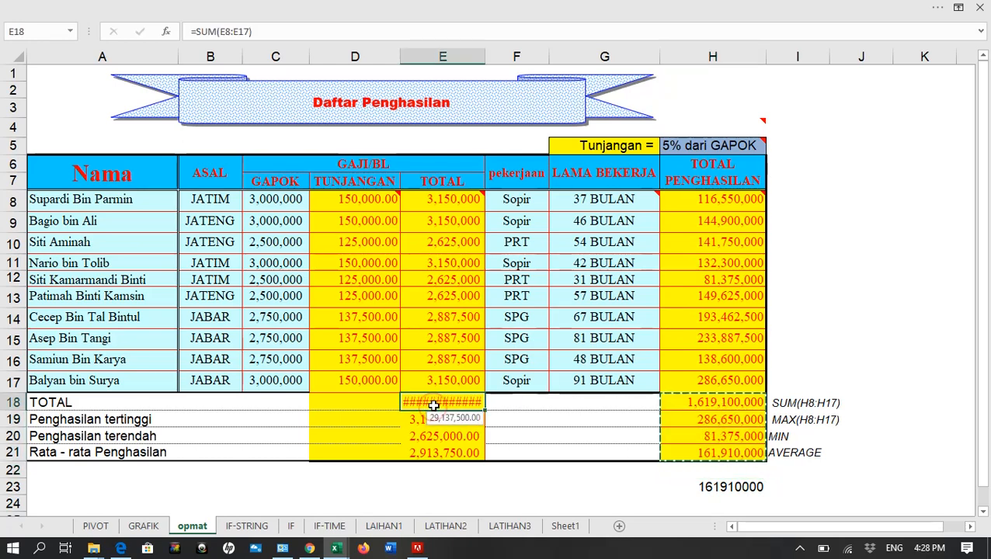
pyautogui.hotkey('ctrl', 'v')
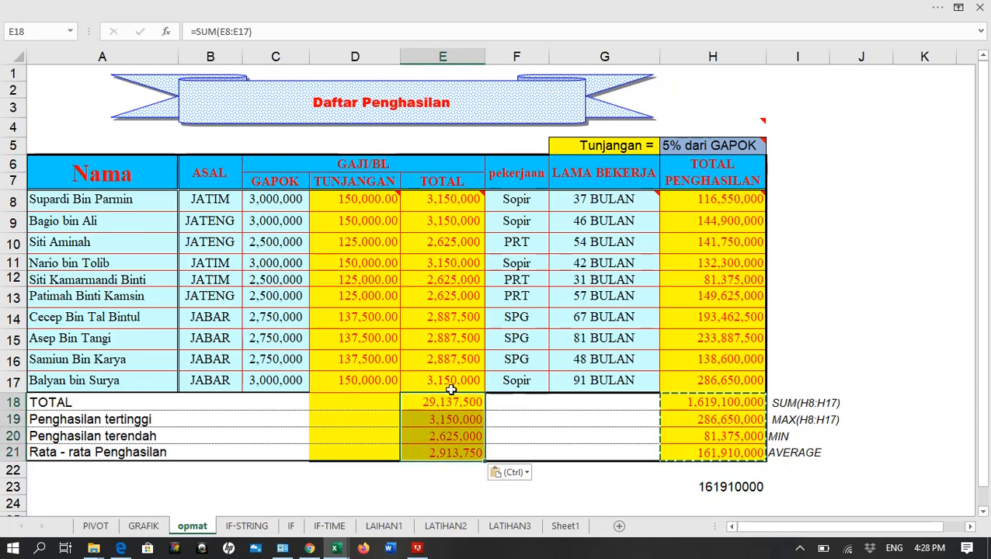
pyautogui.click(576, 418)
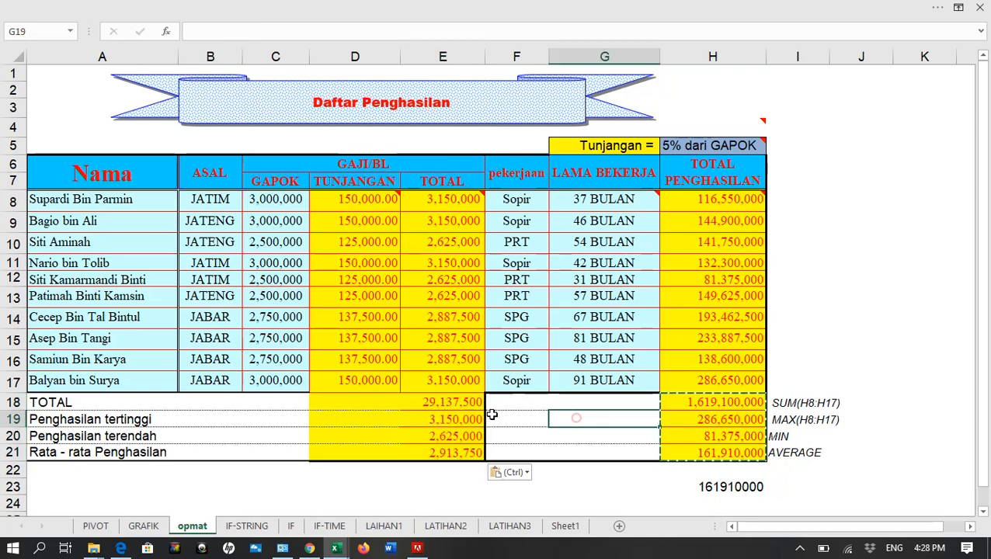
pyautogui.moveTo(458, 418); pyautogui.dragTo(465, 447)
pyautogui.click(531, 313)
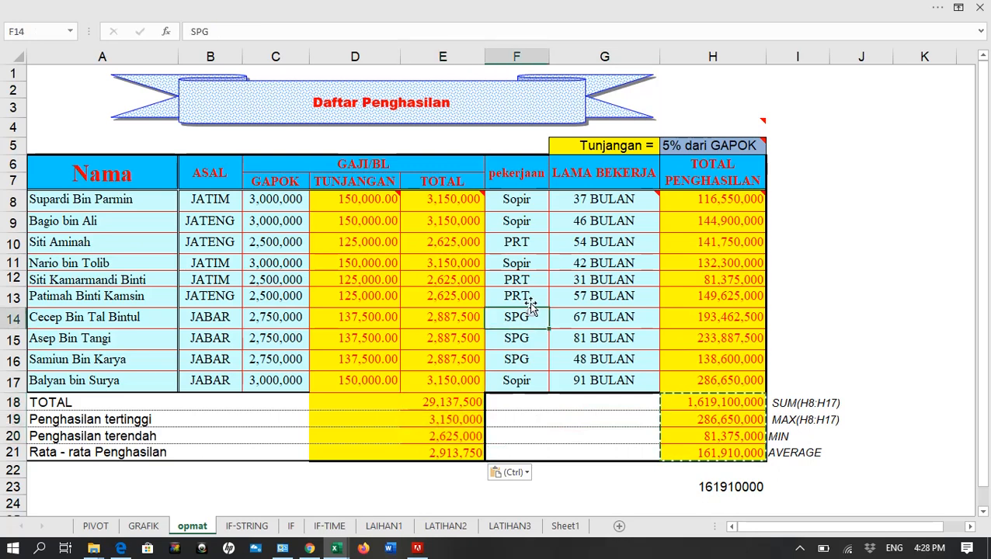
# Format H8:H21 as Accounting with 0 decimal places and the Rp Indonesian currency symbol
pyautogui.moveTo(703, 201); pyautogui.dragTo(702, 449)
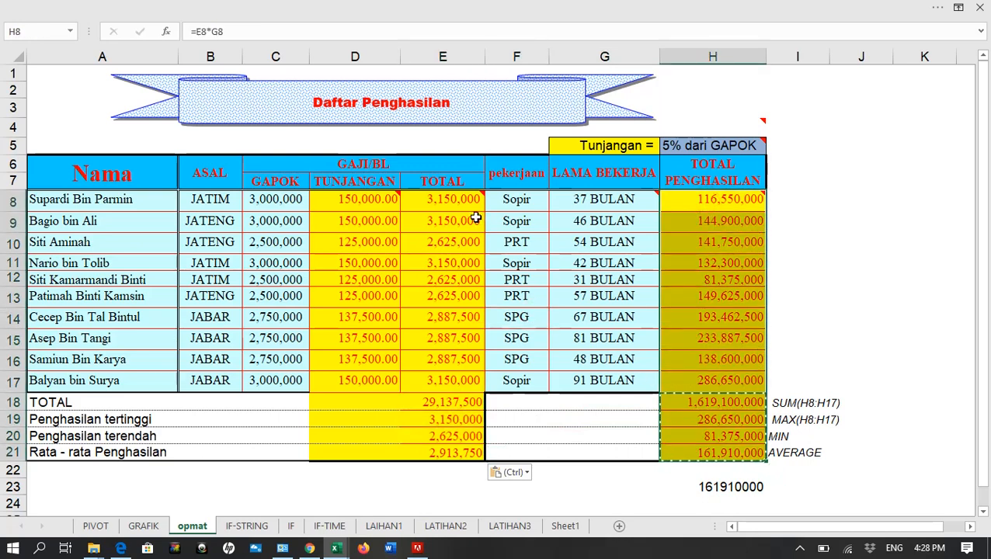
pyautogui.hotkey('ctrl', '1')
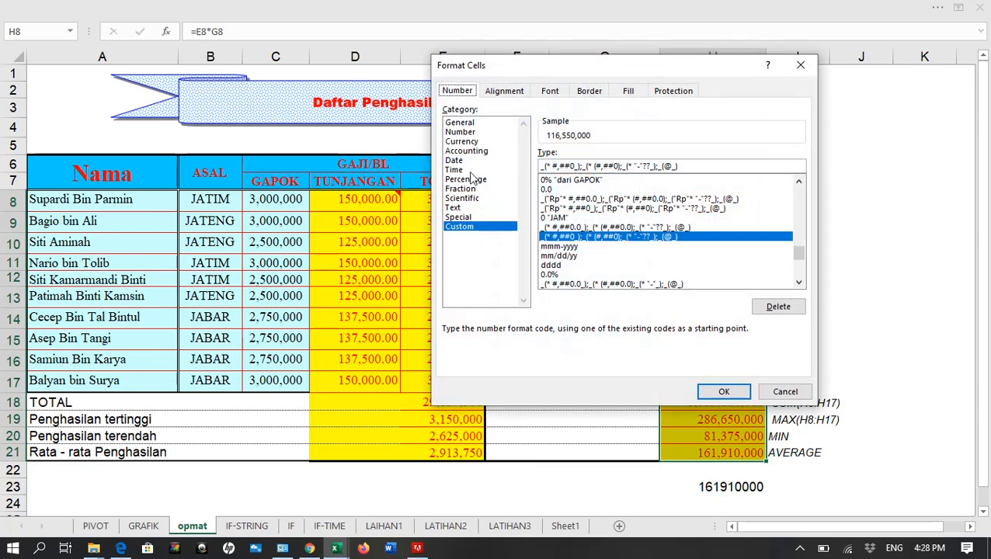
pyautogui.click(464, 150)
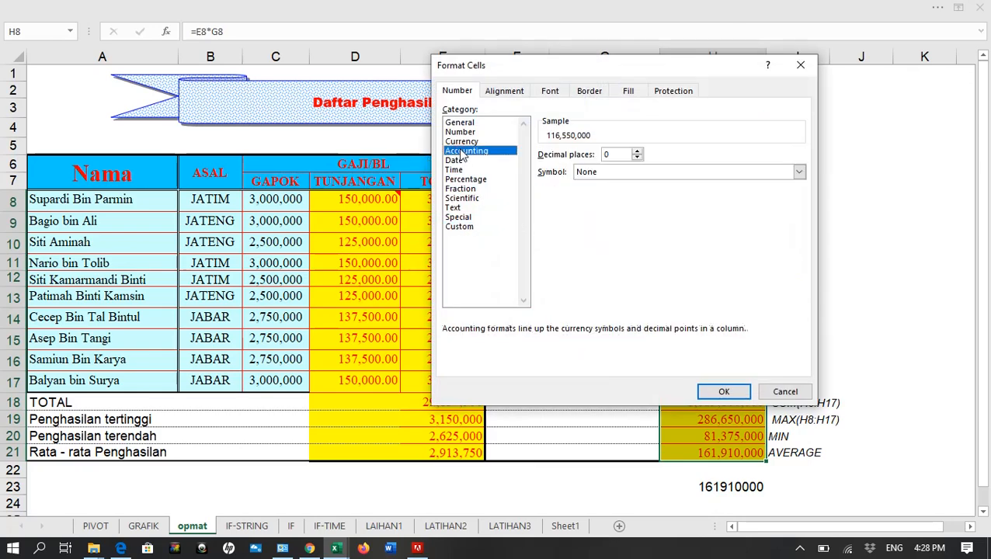
pyautogui.click(610, 174)
pyautogui.scroll(-5, 614, 334)
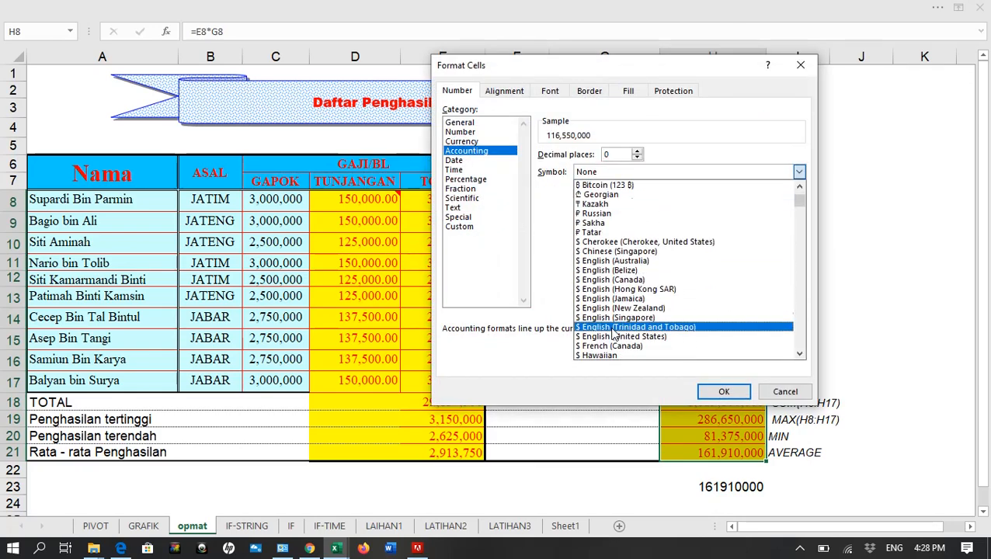
pyautogui.scroll(-6, 614, 334)
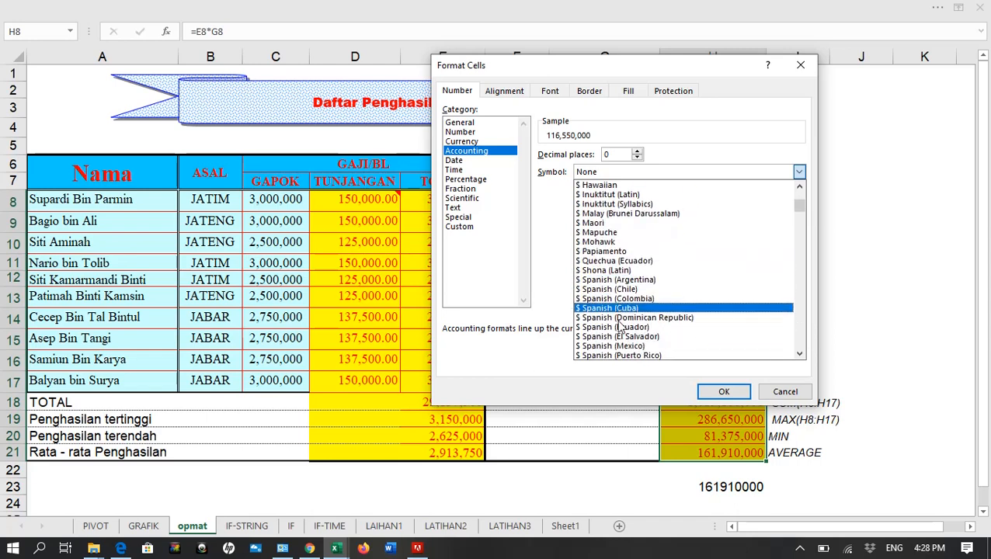
pyautogui.scroll(-2, 619, 330)
pyautogui.moveTo(798, 207); pyautogui.dragTo(801, 265)
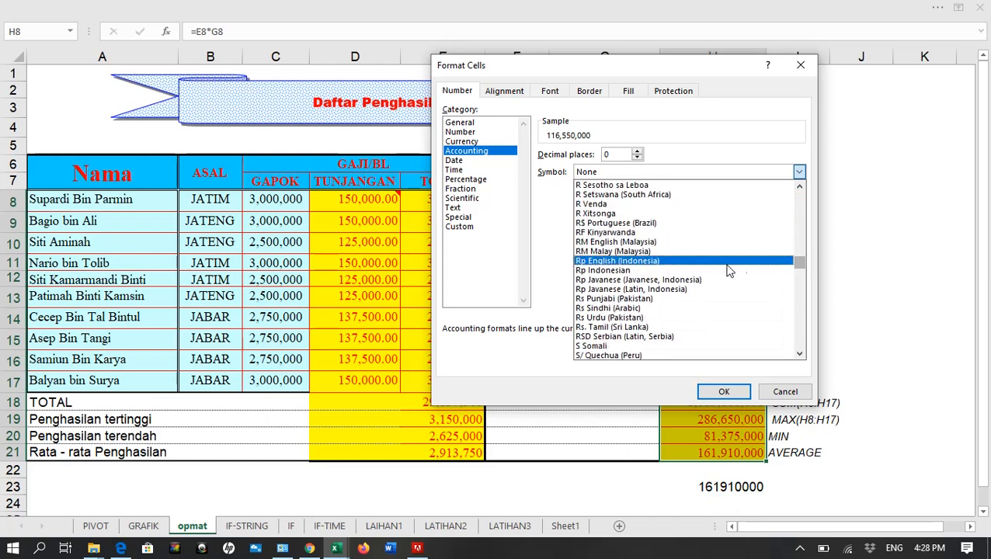
pyautogui.click(605, 270)
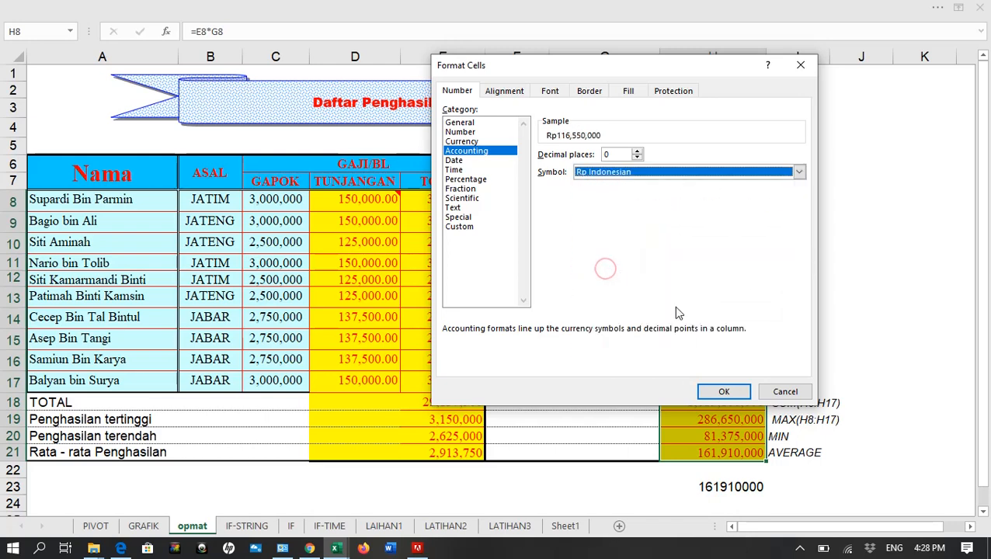
pyautogui.click(723, 391)
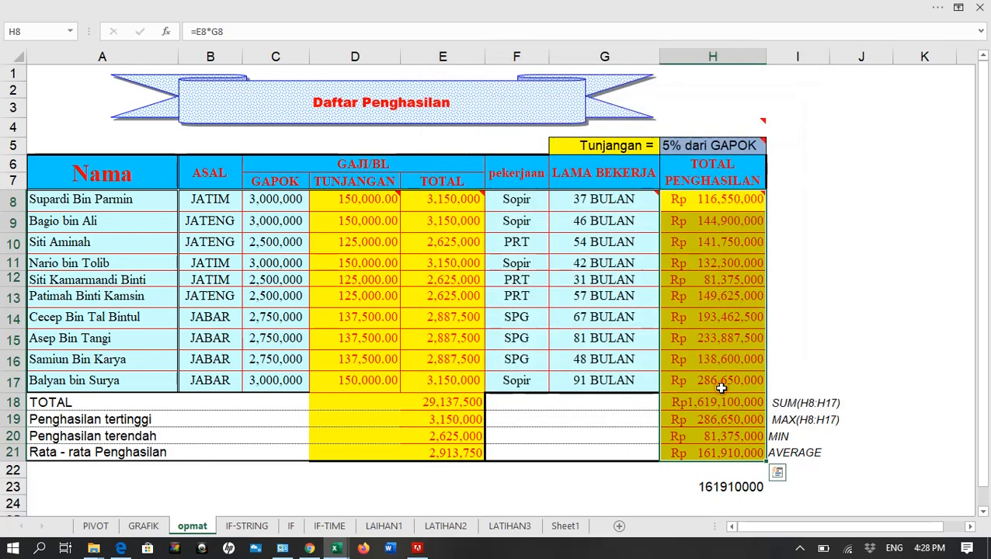
# Delete the stray number in H23 below the table
pyautogui.moveTo(401, 199)
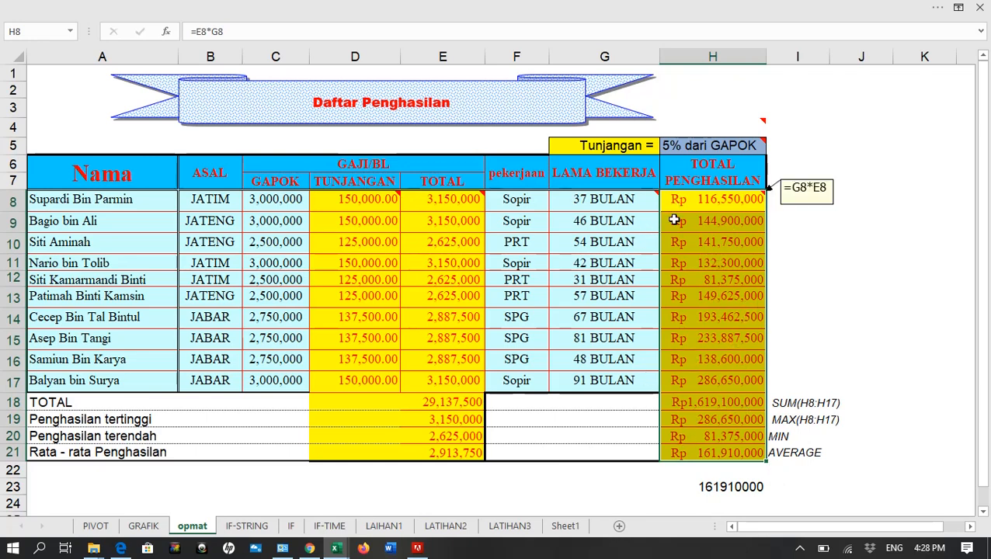
pyautogui.click(710, 485)
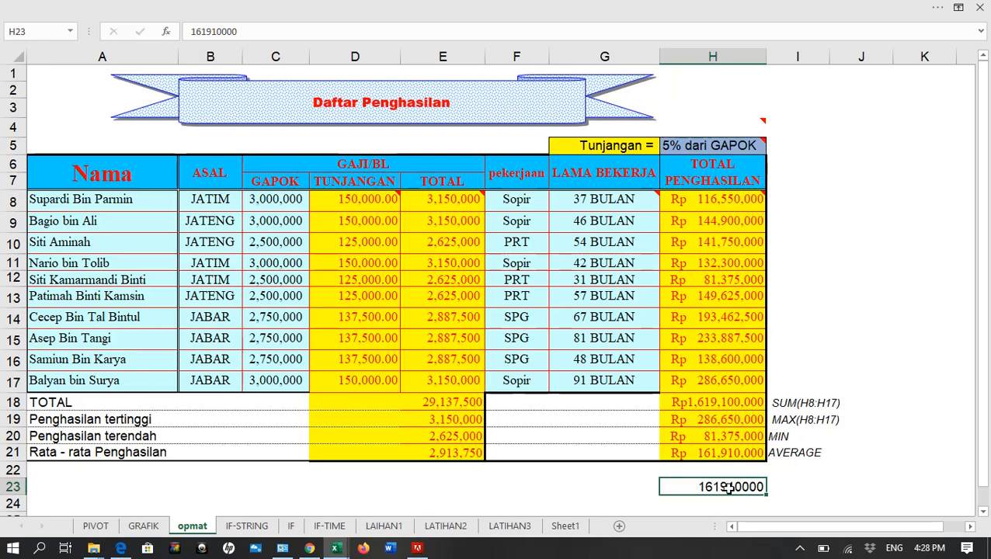
pyautogui.press('Delete')
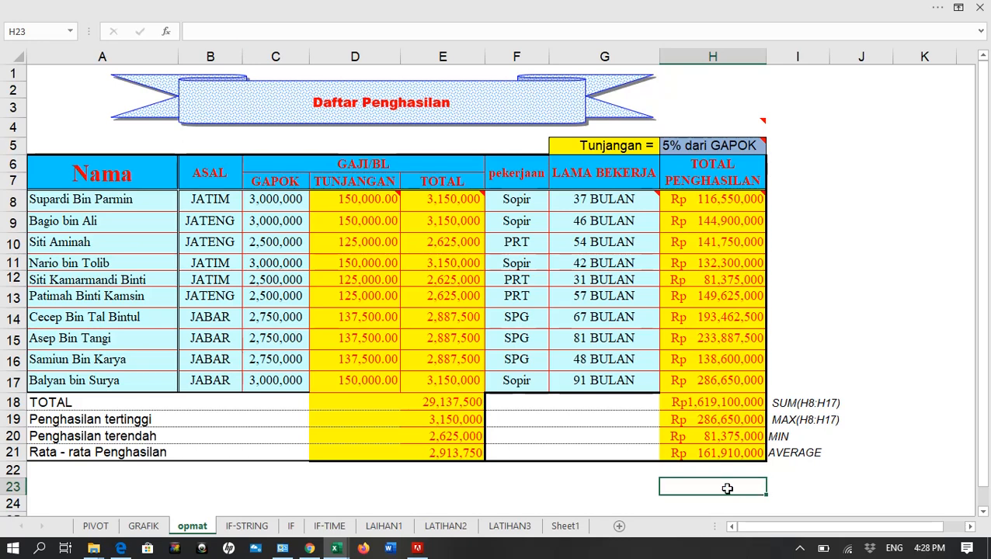
# Enter the label "jumlah data" in A22, directly below the Rata - rata Penghasilan row
pyautogui.click(70, 472)
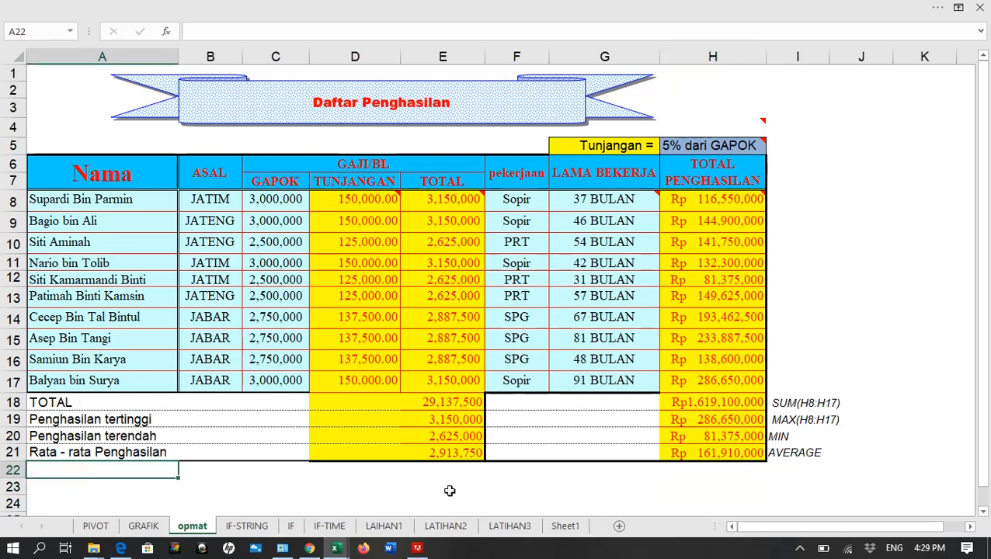
pyautogui.write('BER')
pyautogui.press('BackSpace')
pyautogui.press('BackSpace')
pyautogui.press('BackSpace')
pyautogui.write('jumlah')
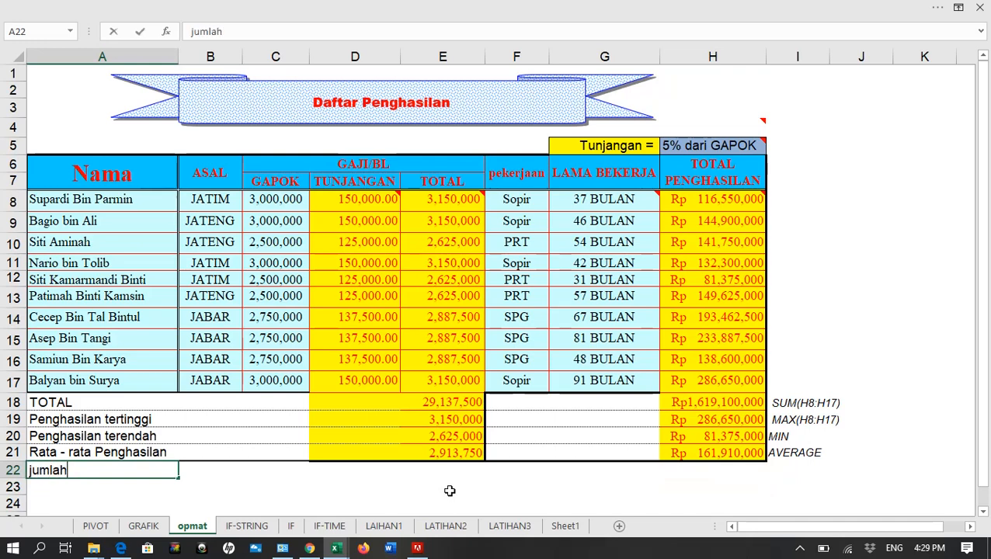
pyautogui.write(' data')
pyautogui.press('Return')
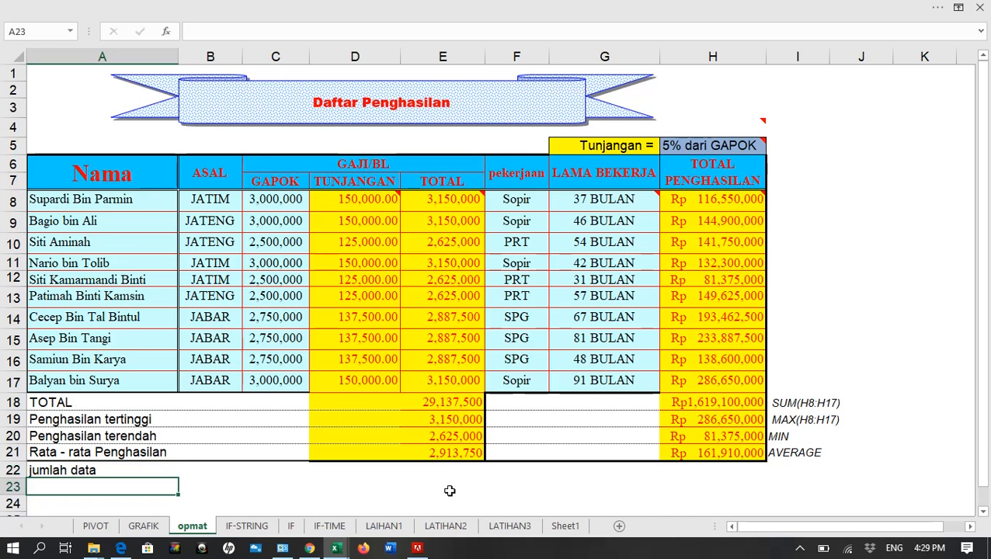
# Enter the label "Total penghasilan seluruh sopir" in A23
pyautogui.write('to')
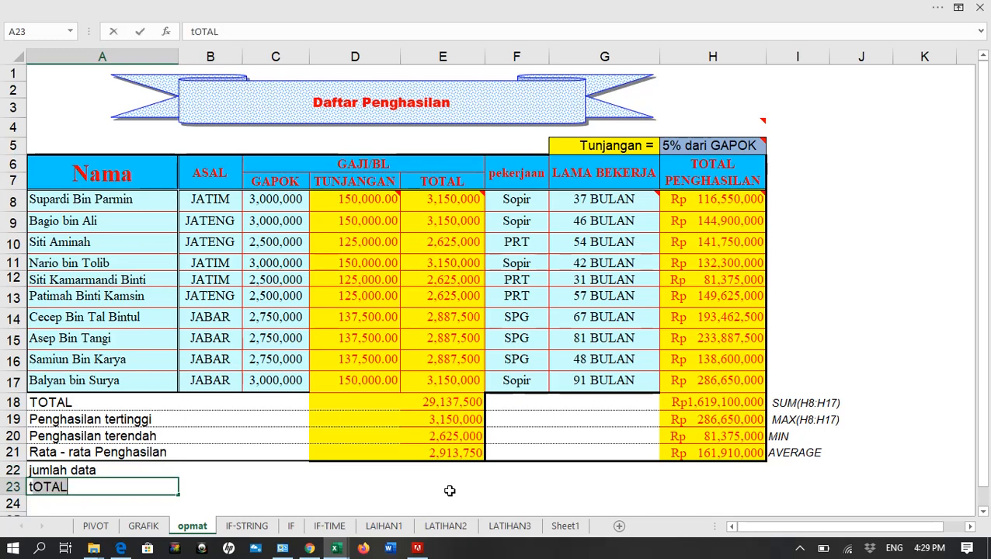
pyautogui.press('BackSpace')
pyautogui.press('BackSpace')
pyautogui.write('TOTAL')
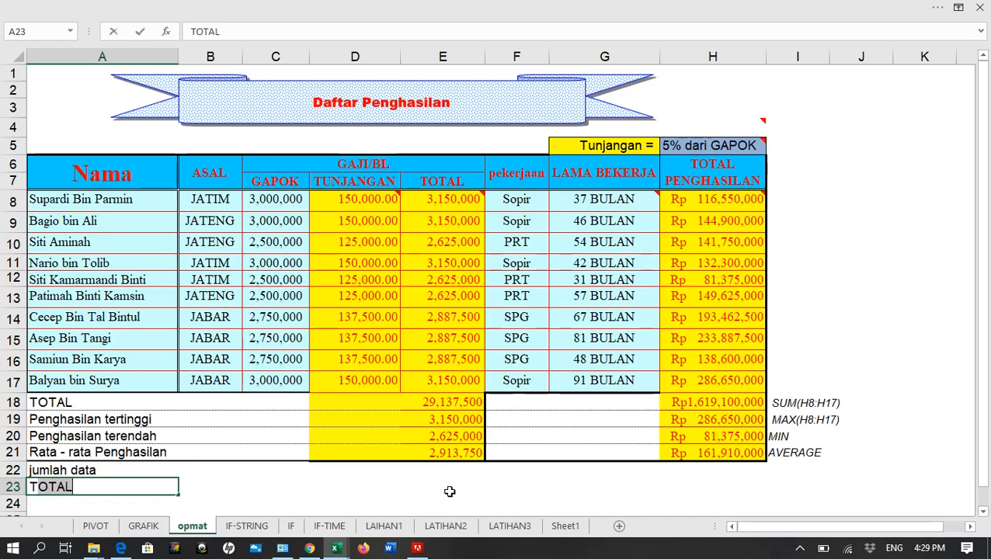
pyautogui.write('ot')
pyautogui.press('BackSpace')
pyautogui.press('BackSpace')
pyautogui.press('BackSpace')
pyautogui.press('BackSpace')
pyautogui.write('otaL')
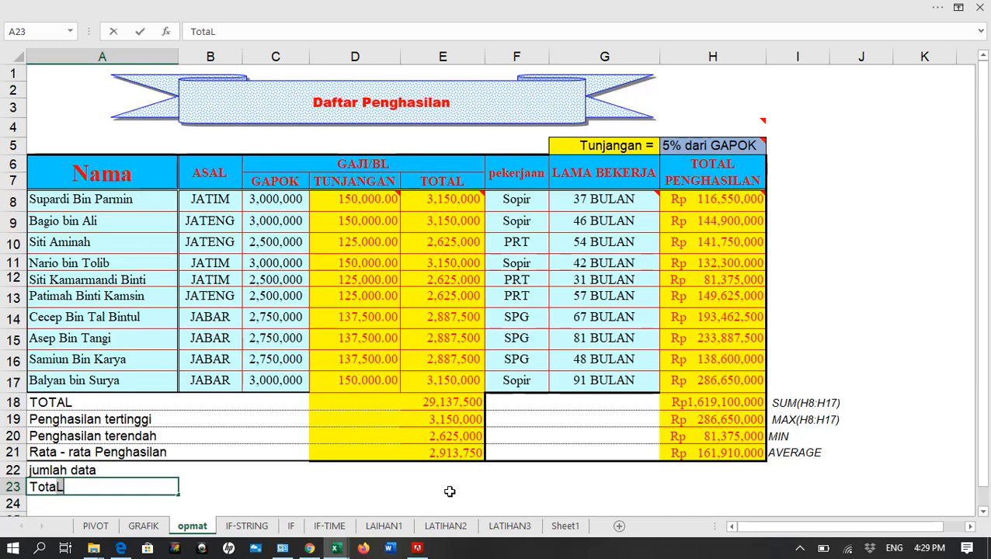
pyautogui.write(' g')
pyautogui.press('BackSpace')
pyautogui.write('peng')
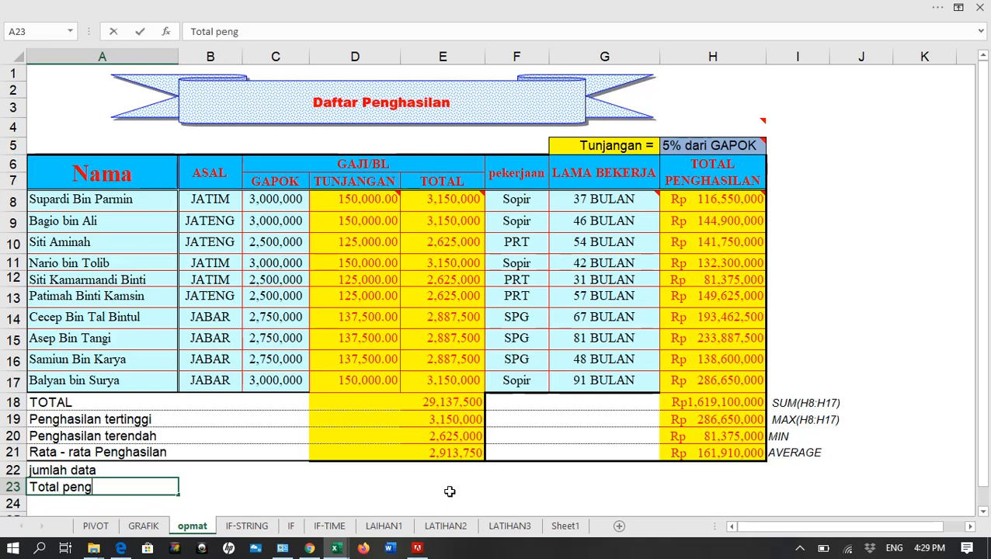
pyautogui.write('ha')
pyautogui.press('BackSpace')
pyautogui.write('hasilan')
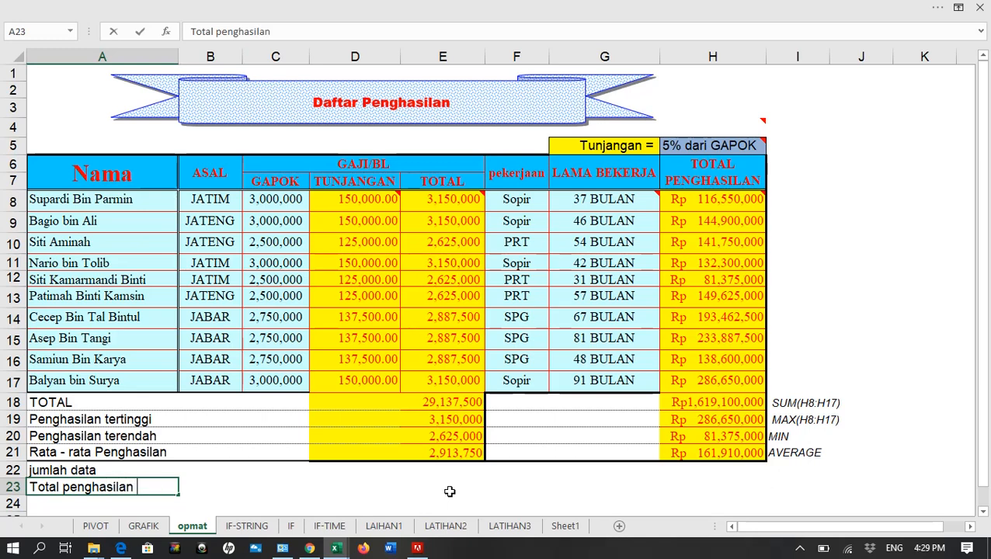
pyautogui.write('sop')
pyautogui.press('BackSpace')
pyautogui.press('BackSpace')
pyautogui.write('eluruh sopir')
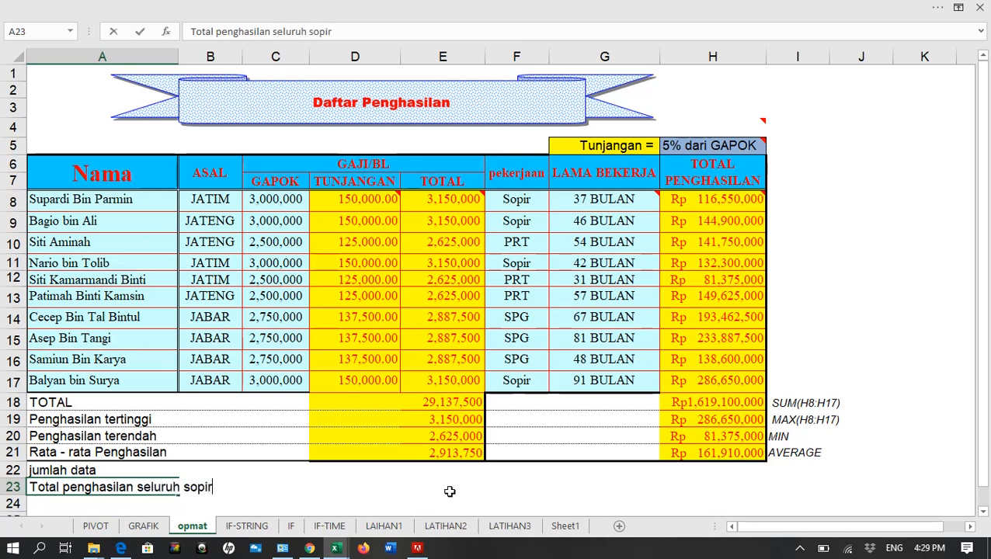
pyautogui.press('Return')
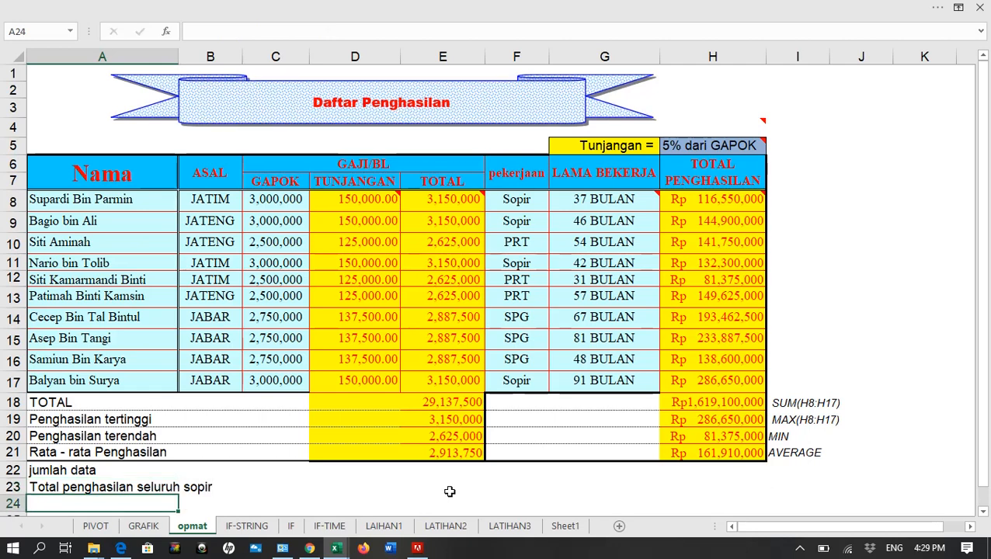
# Enter the label "Total Gaji yg berasal dari JATIM" in A24
pyautogui.write('Too')
pyautogui.write('al ')
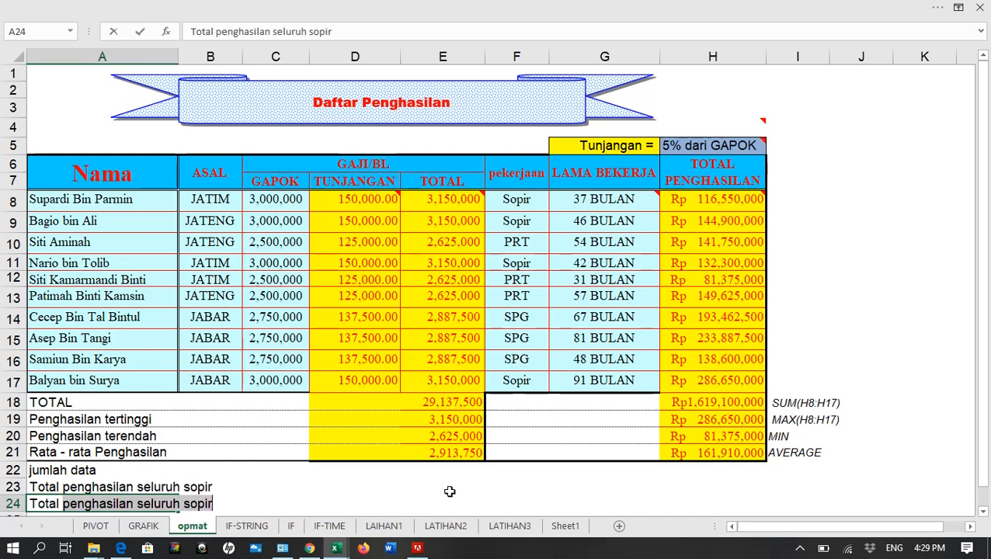
pyautogui.write('Gaji')
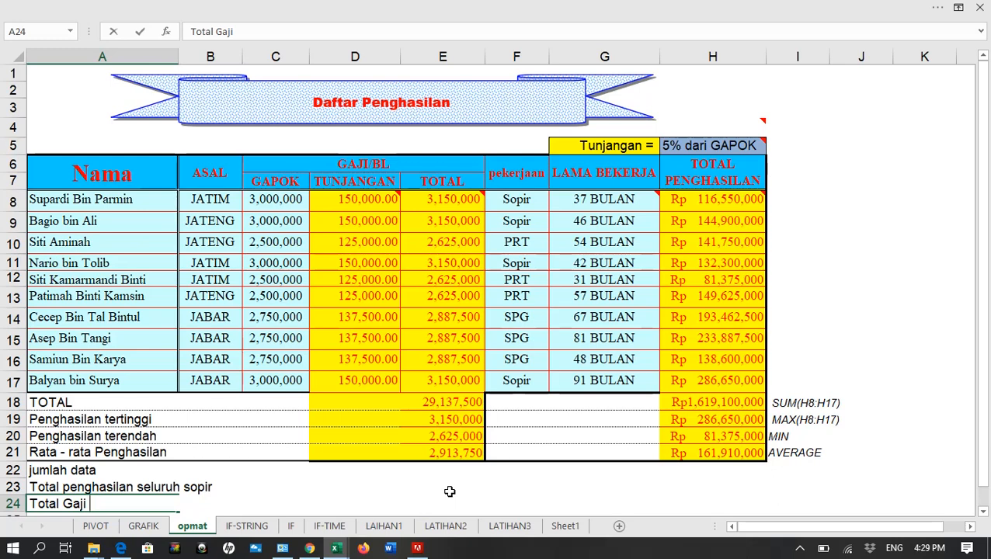
pyautogui.write(' yg berasal dari')
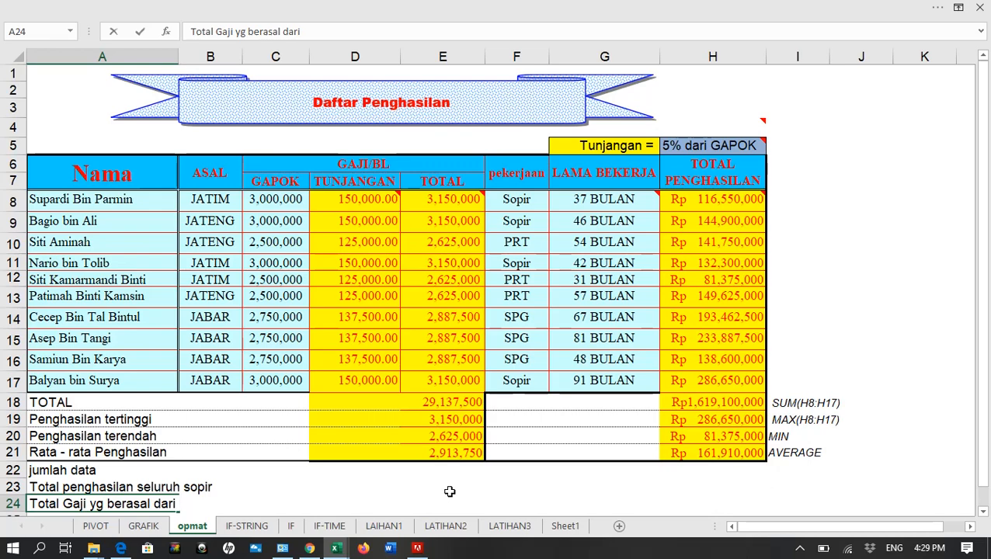
pyautogui.write('JATIM')
pyautogui.press('Return')
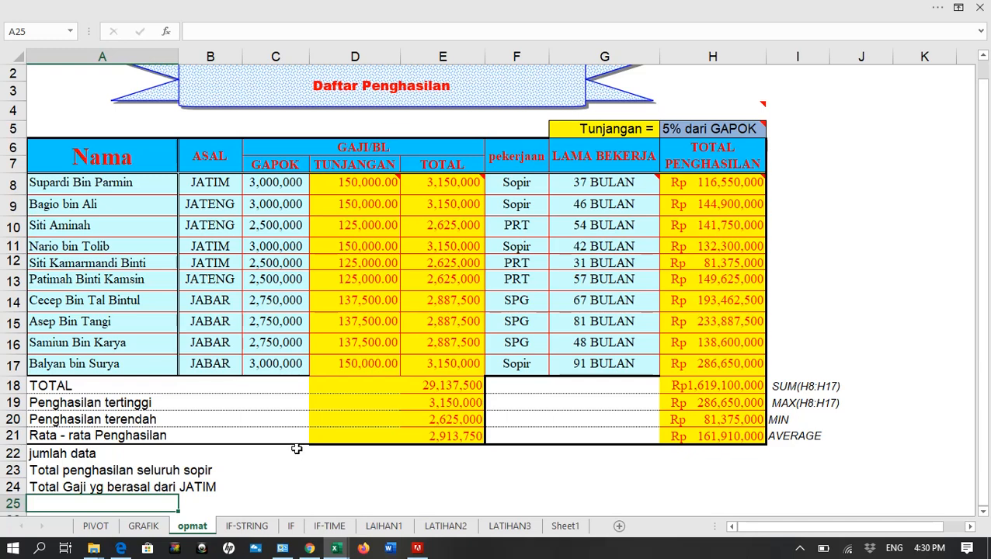
# Enter a COUNT formula over the TUNJANGAN values D8:D17 in C22 of the jumlah data row, picking COUNT from the function suggestions
pyautogui.click(704, 454)
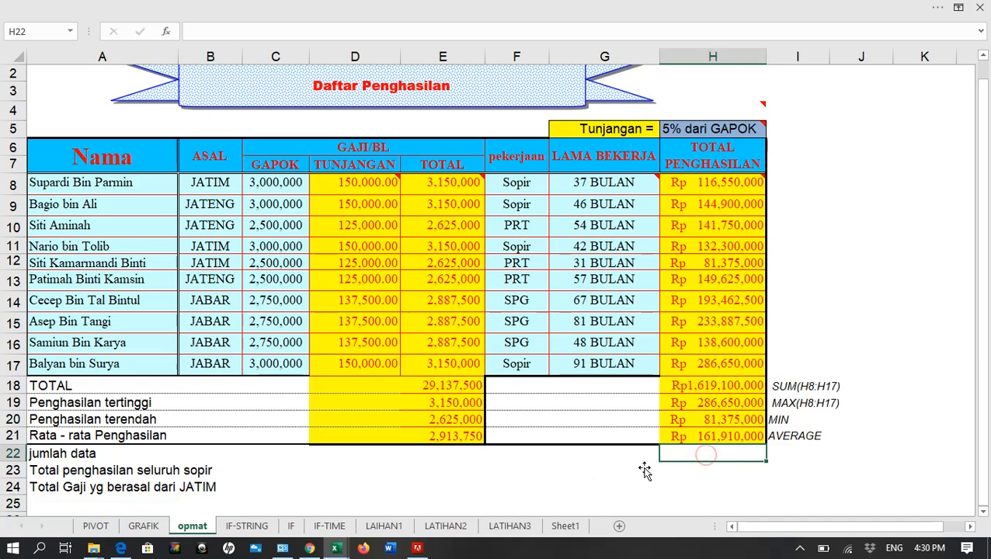
pyautogui.click(247, 455)
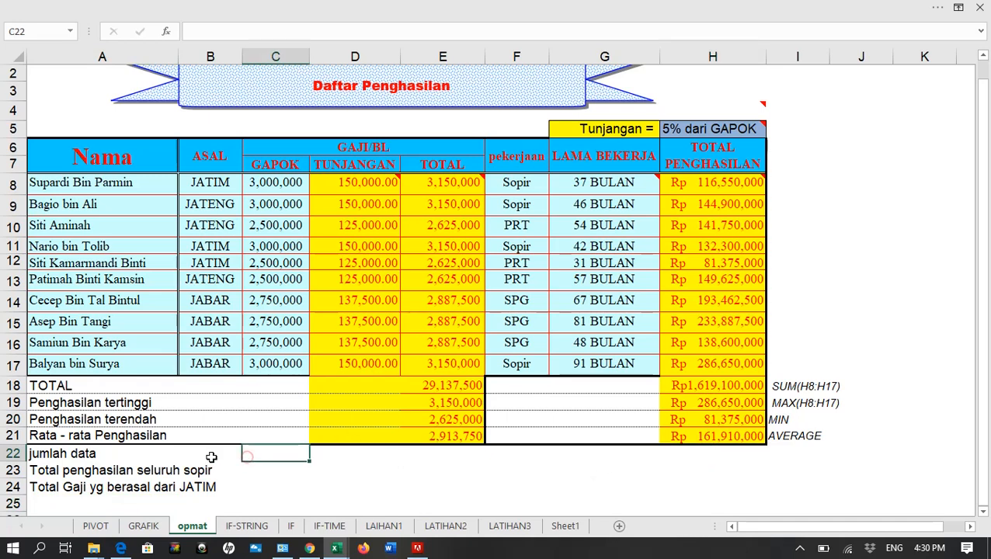
pyautogui.click(211, 456)
pyautogui.click(279, 453)
pyautogui.write('=')
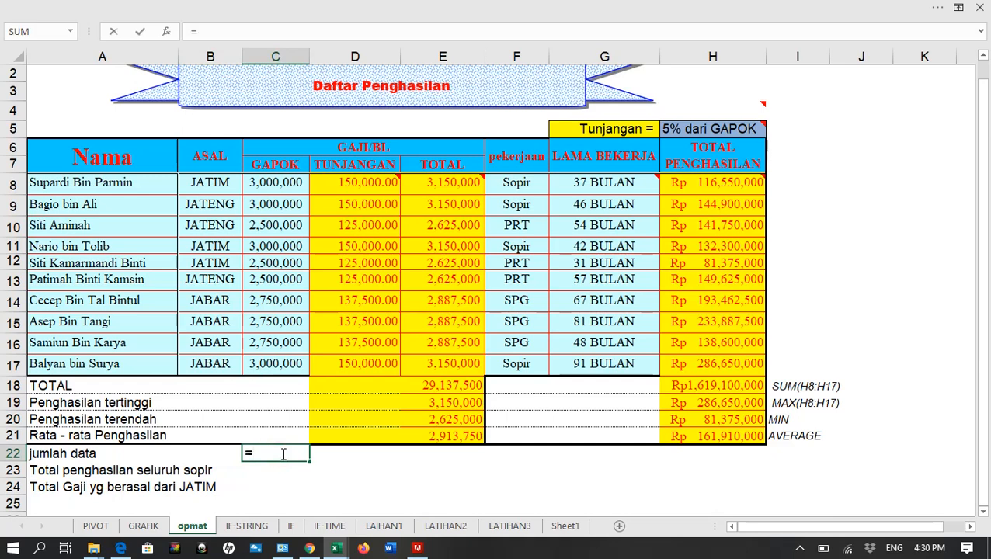
pyautogui.write('COU')
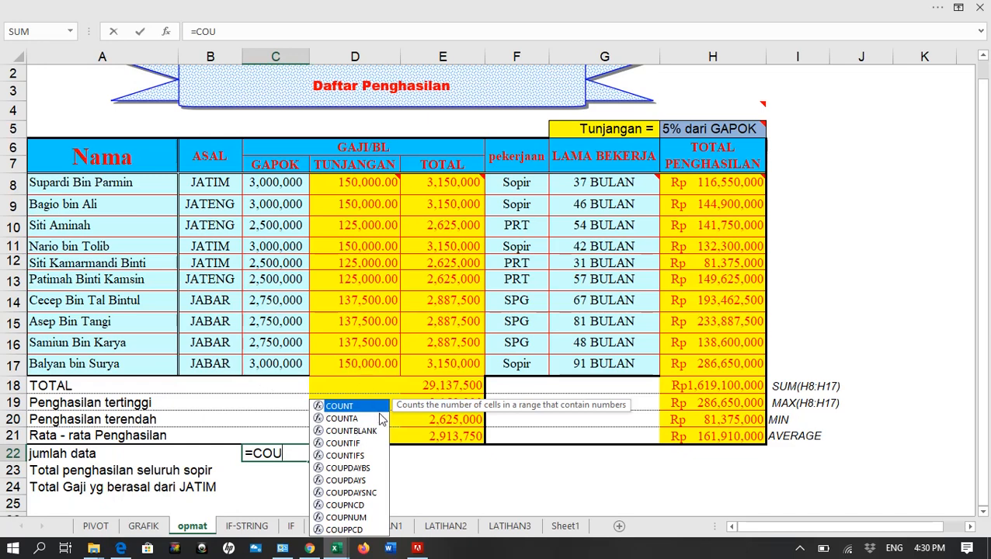
pyautogui.doubleClick(378, 409)
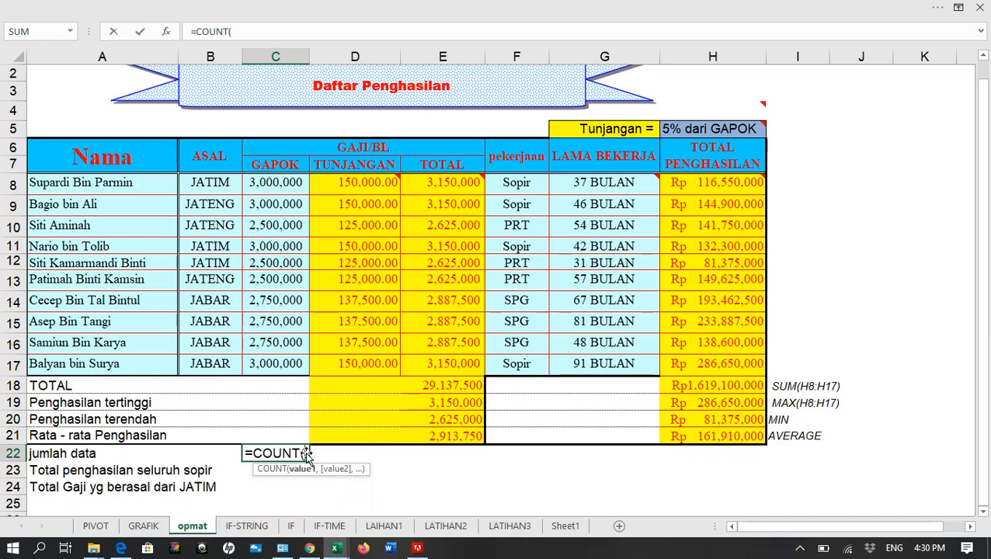
pyautogui.moveTo(343, 186); pyautogui.dragTo(344, 363)
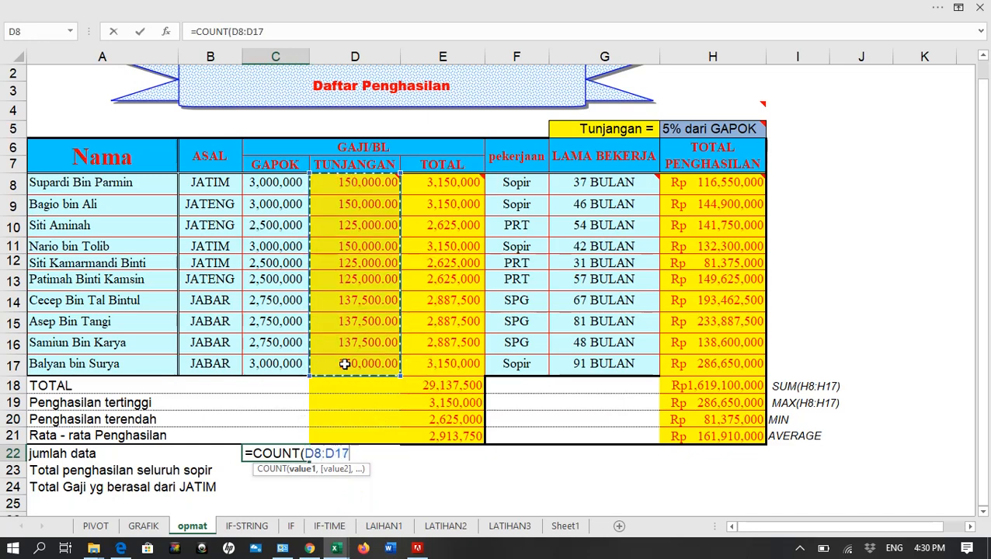
pyautogui.press('Return')
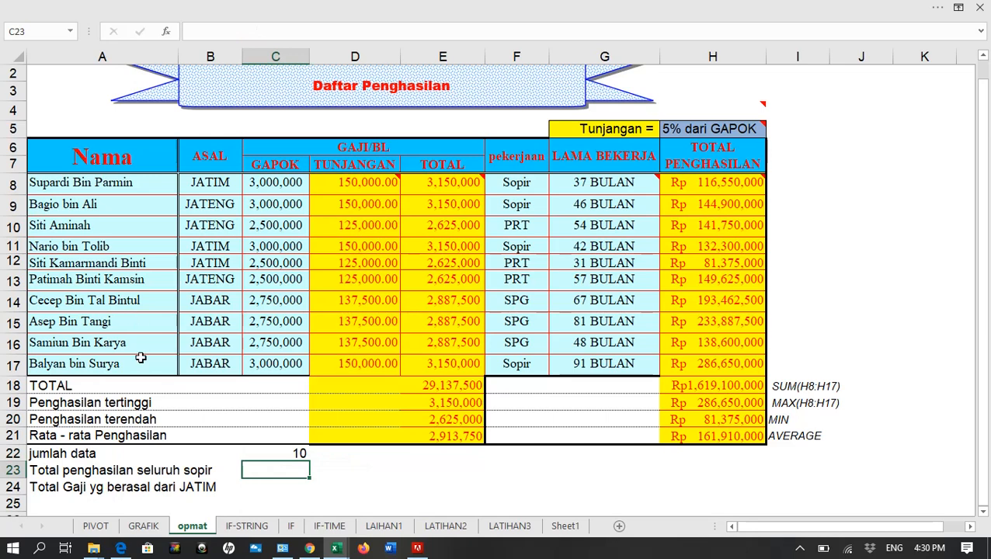
# Enter a COUNT formula over the ASAL entries B8:B17 in B22
pyautogui.click(295, 452)
pyautogui.click(210, 454)
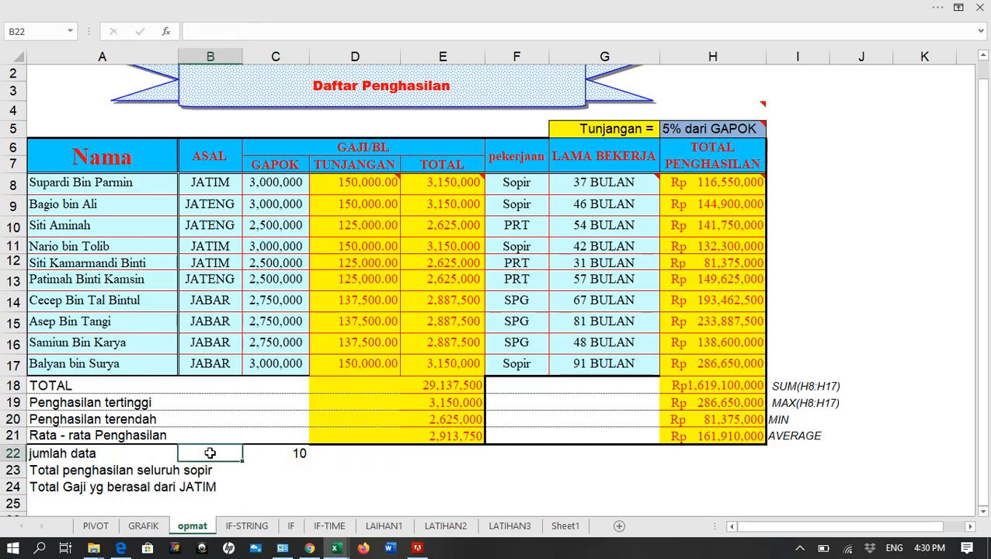
pyautogui.write('=COUNT(')
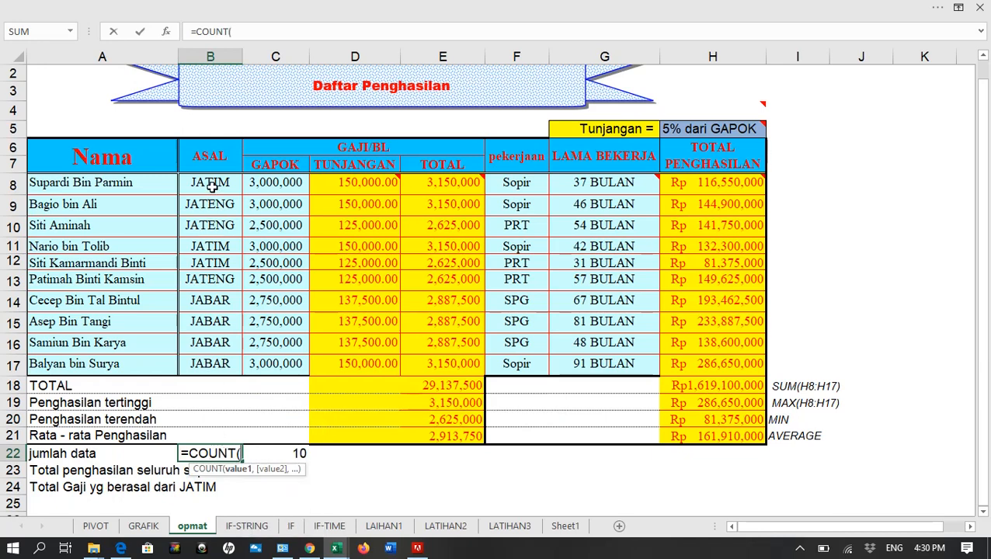
pyautogui.moveTo(210, 183); pyautogui.dragTo(208, 377)
pyautogui.press('Return')
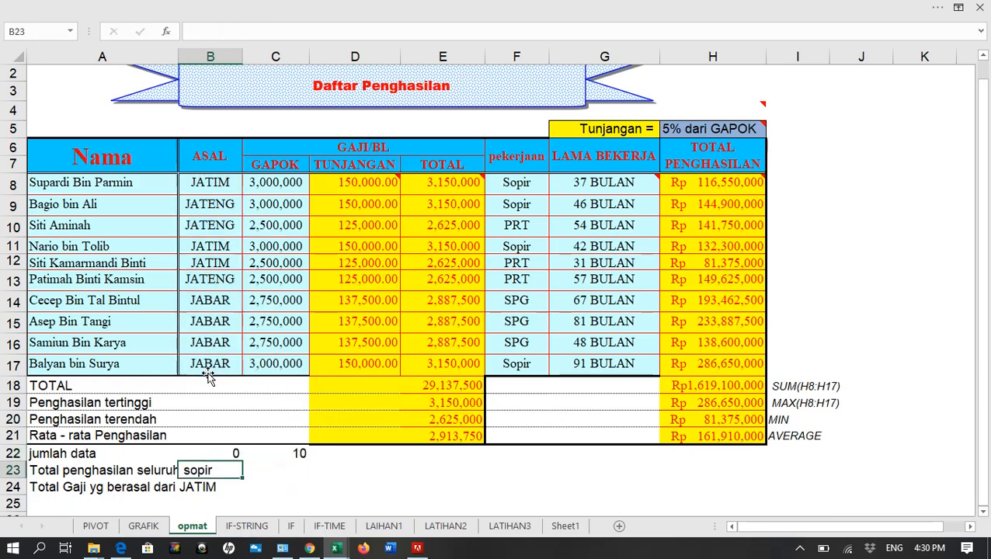
# Check the text range B8:B17 and change the function in B22 to COUNTA, giving =COUNTA(B8:B17)
pyautogui.click(212, 450)
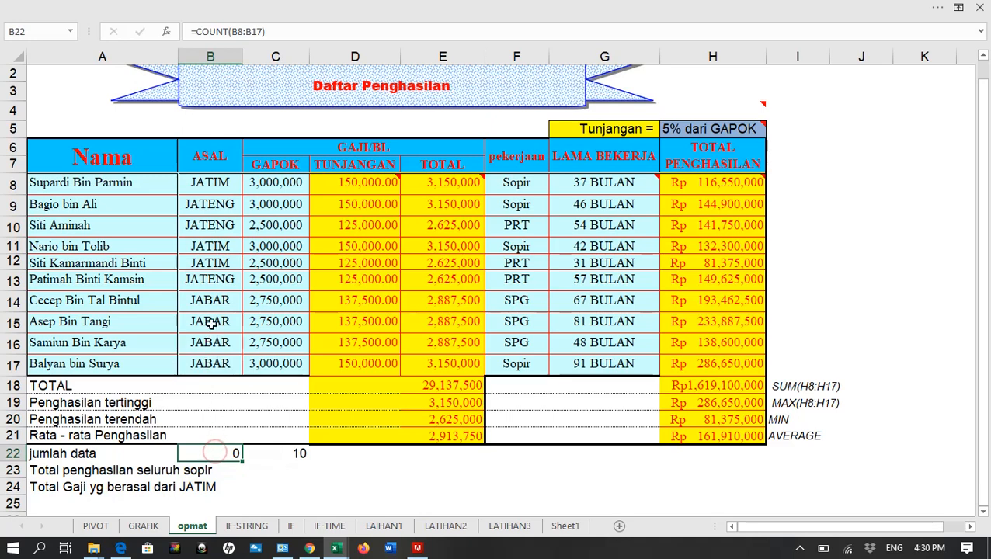
pyautogui.moveTo(210, 183); pyautogui.dragTo(210, 373)
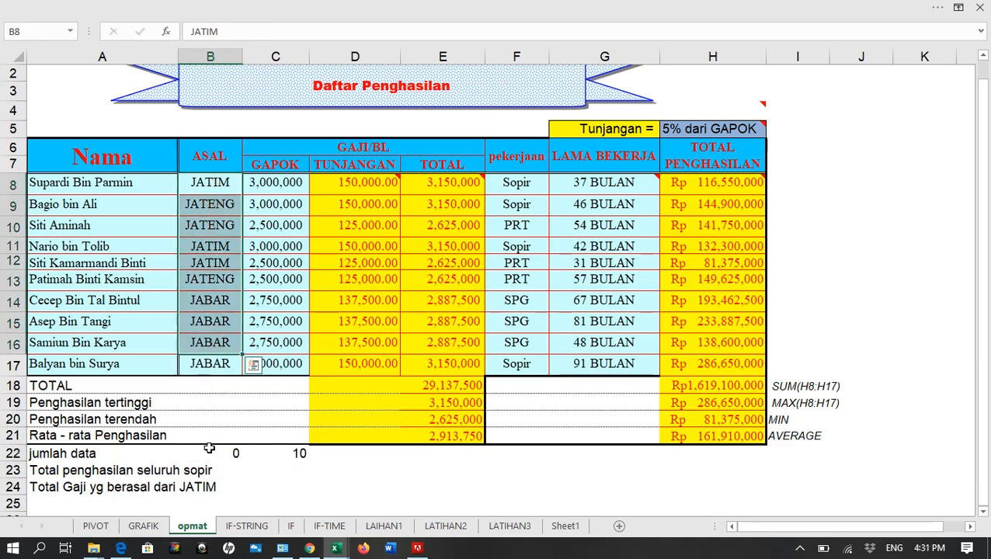
pyautogui.click(210, 449)
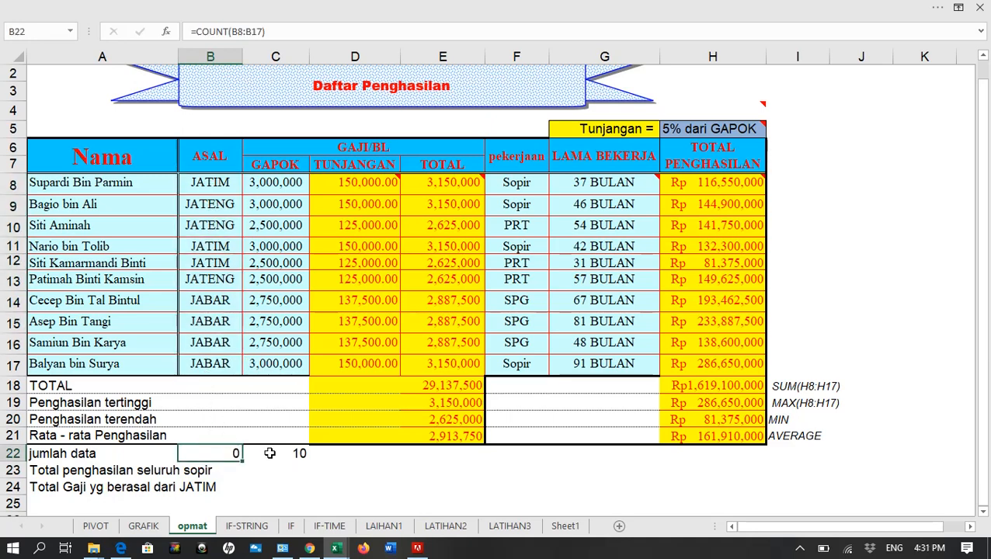
pyautogui.doubleClick(221, 451)
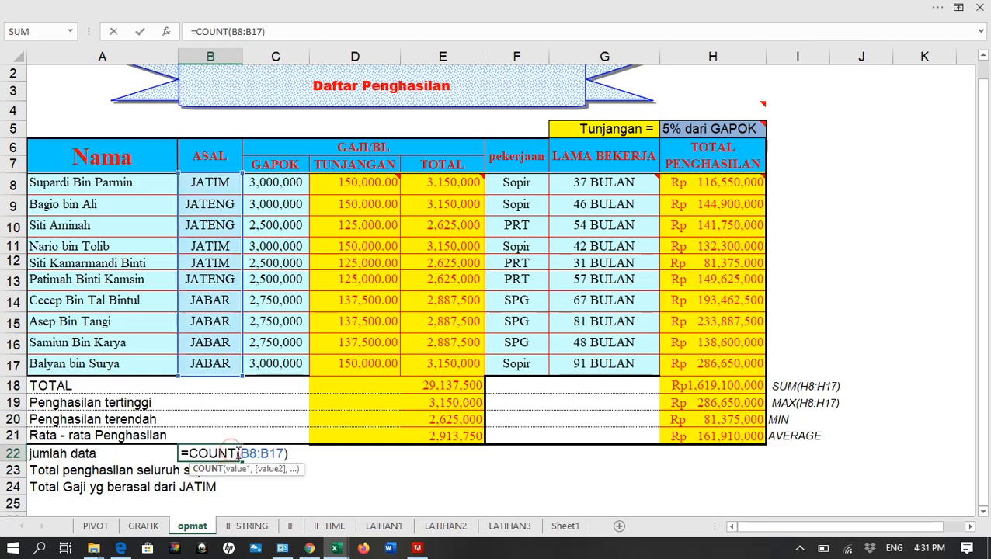
pyautogui.write('A')
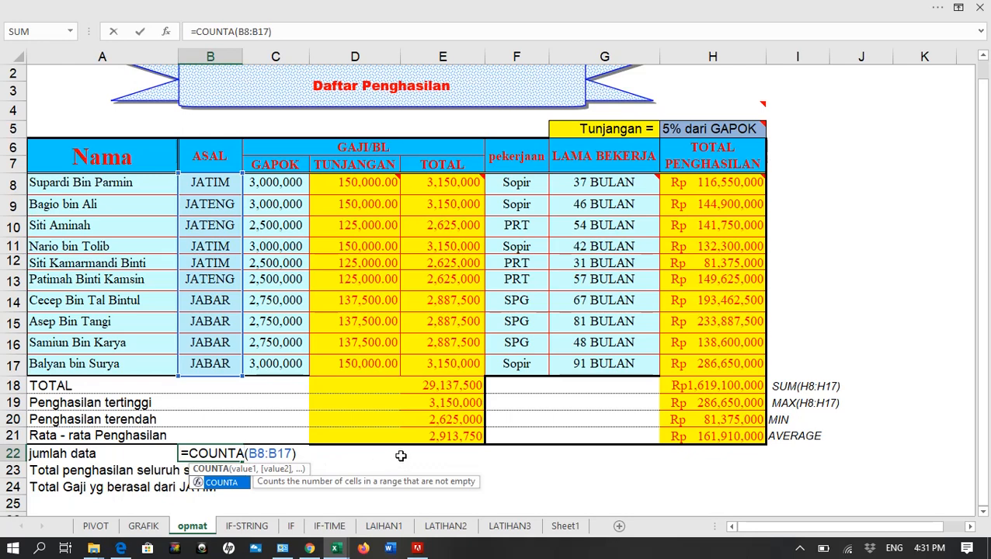
pyautogui.press('Return')
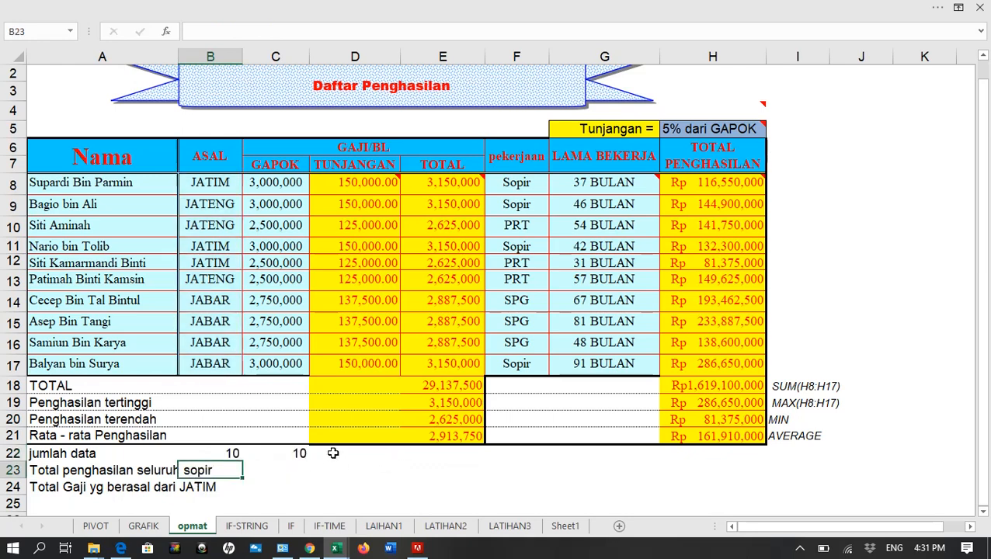
# Compare the COUNTA cell B22 with the COUNT cell C22 and review the label in A23
pyautogui.click(225, 450)
pyautogui.click(299, 452)
pyautogui.click(236, 452)
pyautogui.click(301, 453)
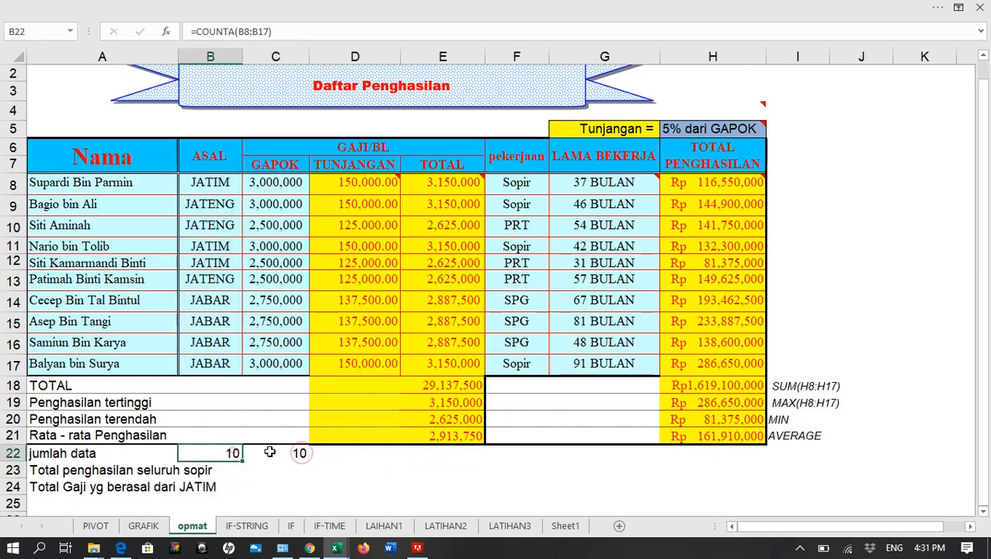
pyautogui.click(312, 453)
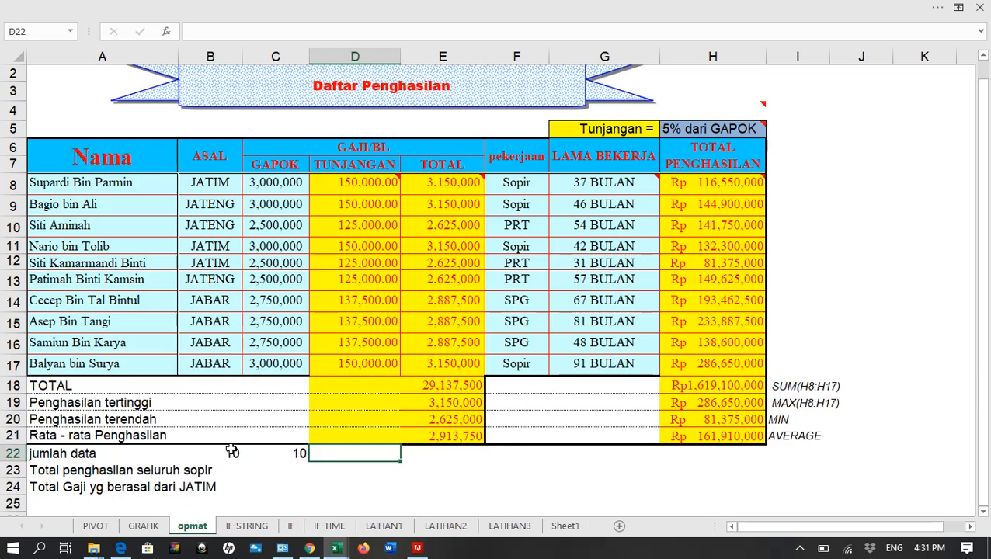
pyautogui.click(233, 452)
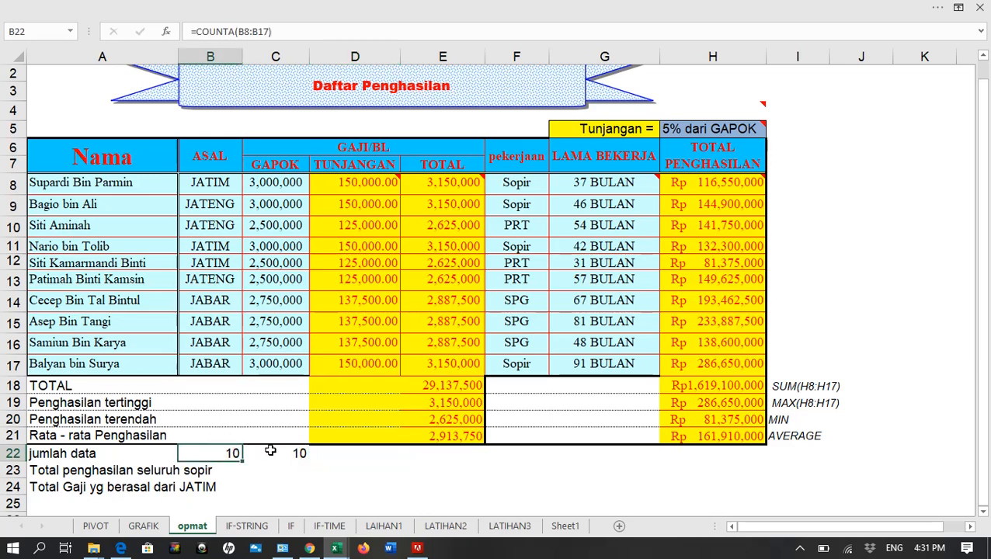
pyautogui.click(78, 470)
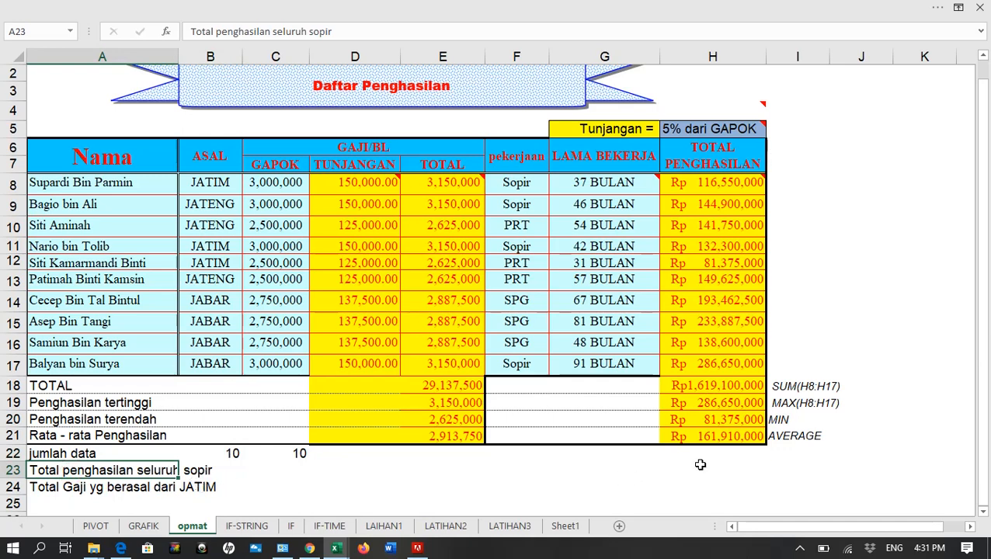
pyautogui.click(737, 456)
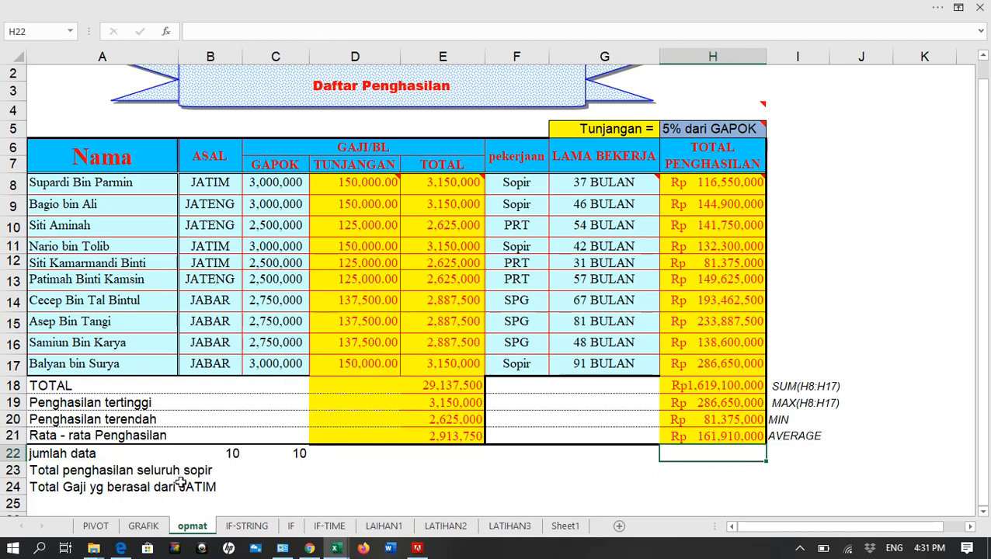
# Begin a SUMIF formula in H23 of the Total penghasilan seluruh sopir row, using the pekerjaan entries F8:F17 as its range
pyautogui.click(731, 471)
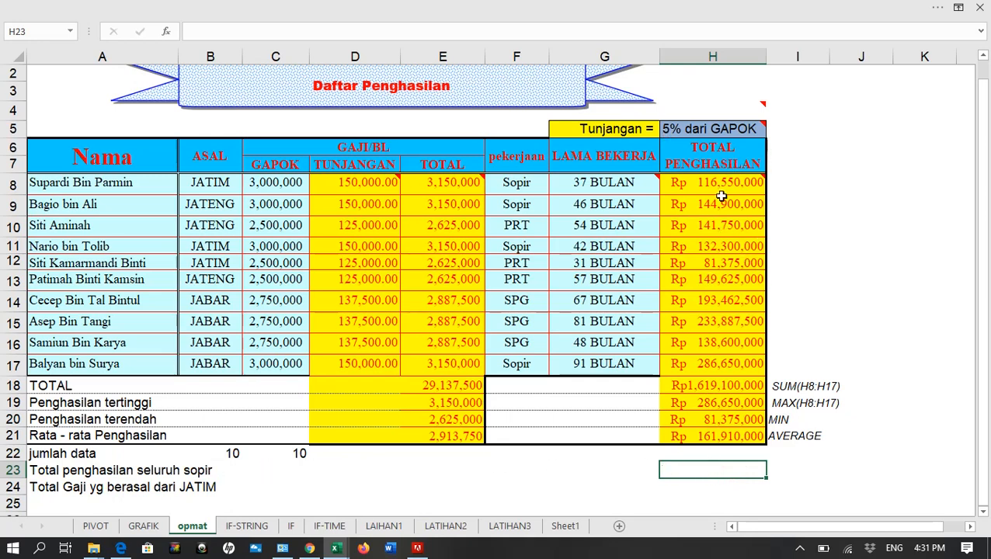
pyautogui.write('=SUM')
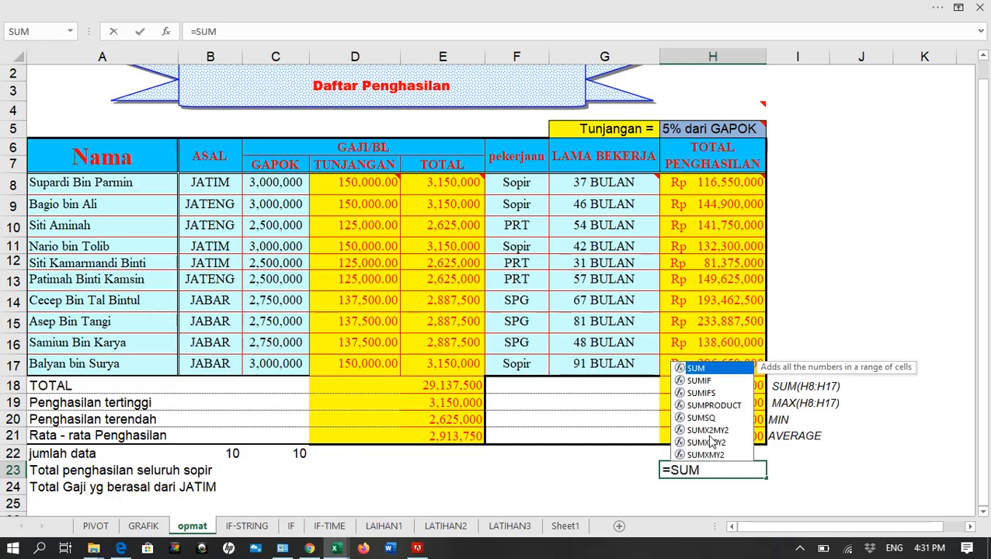
pyautogui.write('IF(')
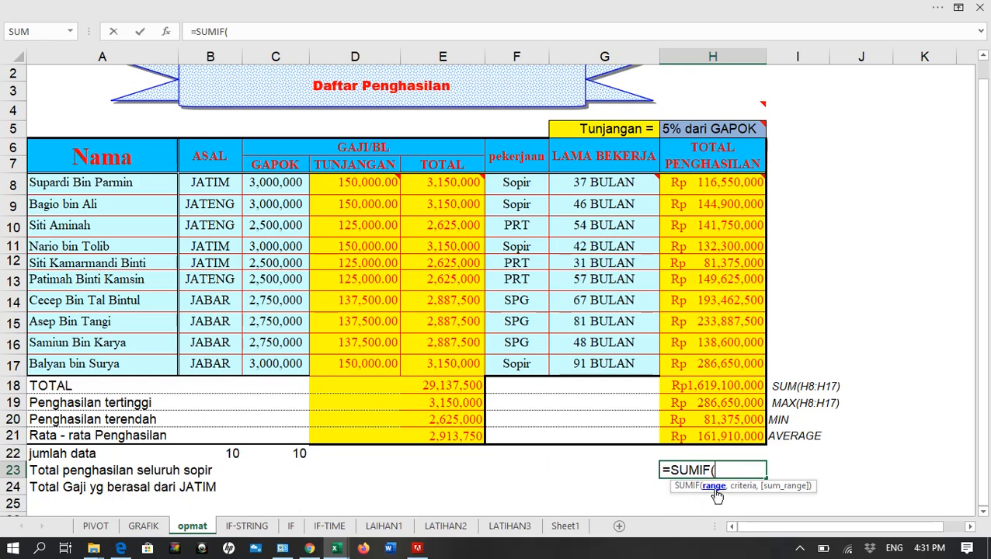
pyautogui.moveTo(736, 188)
pyautogui.moveTo(518, 177); pyautogui.dragTo(515, 362)
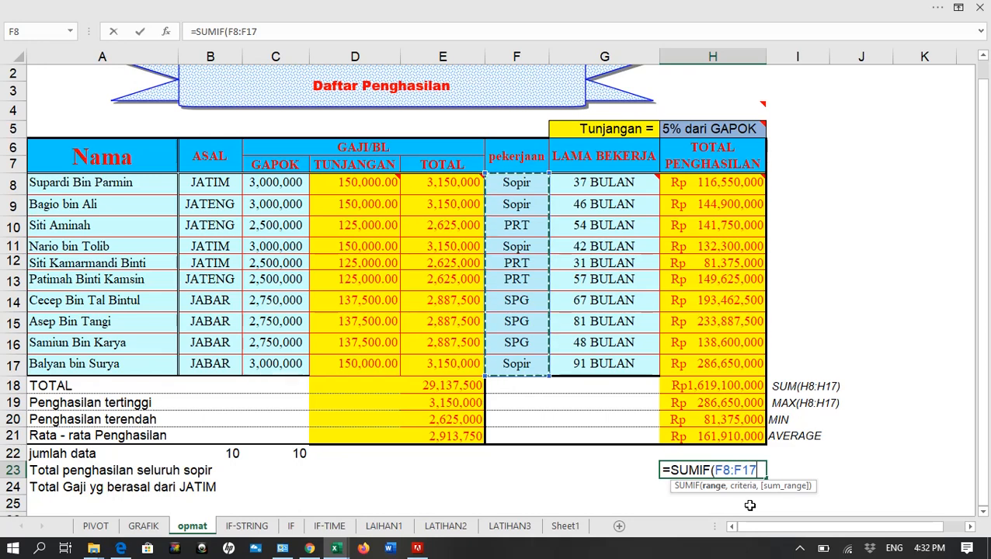
# Complete the H23 formula with criterion "Sopir" and sum range H8:H17, giving =SUMIF(F8:F17,"Sopir",H8:H17)
pyautogui.write(',')
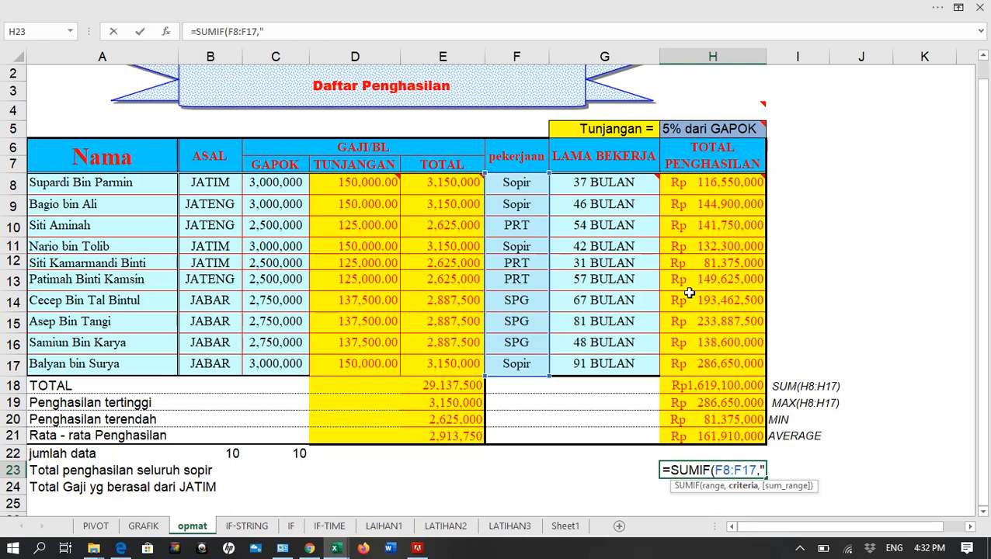
pyautogui.write('sOP')
pyautogui.press('BackSpace')
pyautogui.press('BackSpace')
pyautogui.press('BackSpace')
pyautogui.write('Sopir')
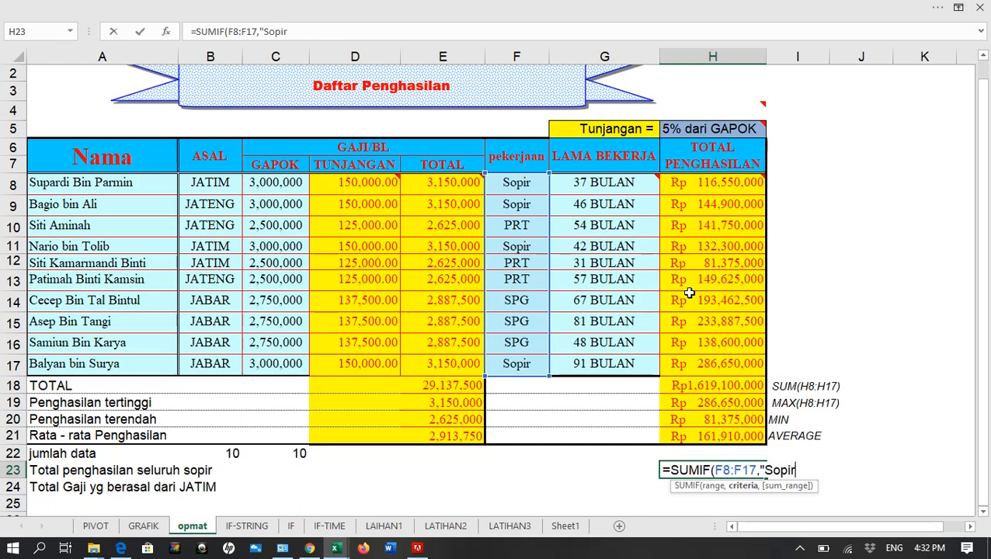
pyautogui.write('",')
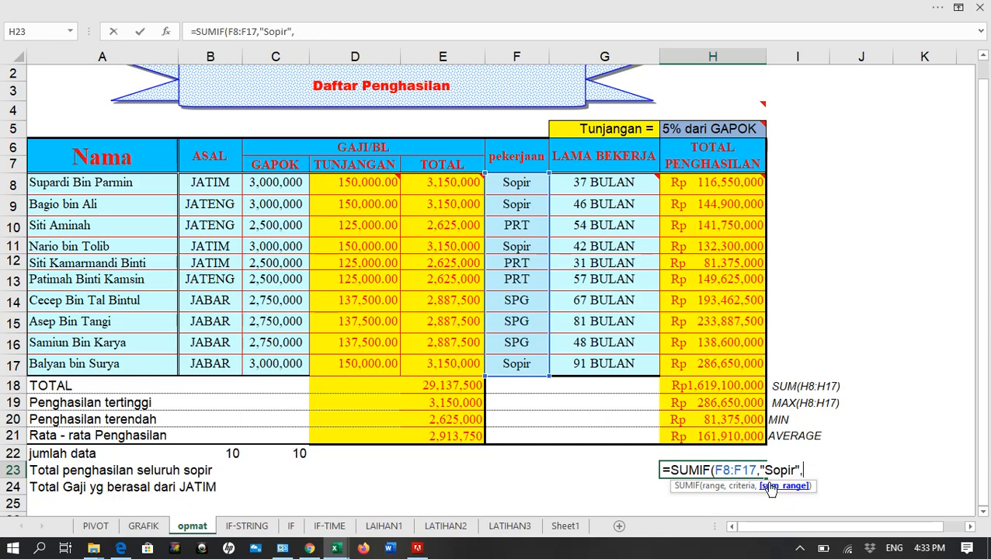
pyautogui.moveTo(707, 185); pyautogui.dragTo(702, 368)
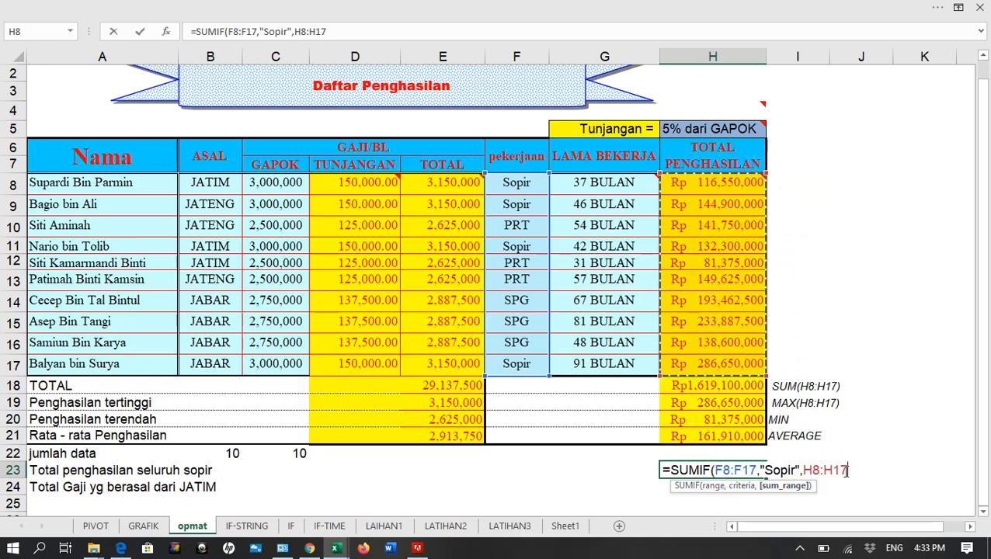
pyautogui.write(')')
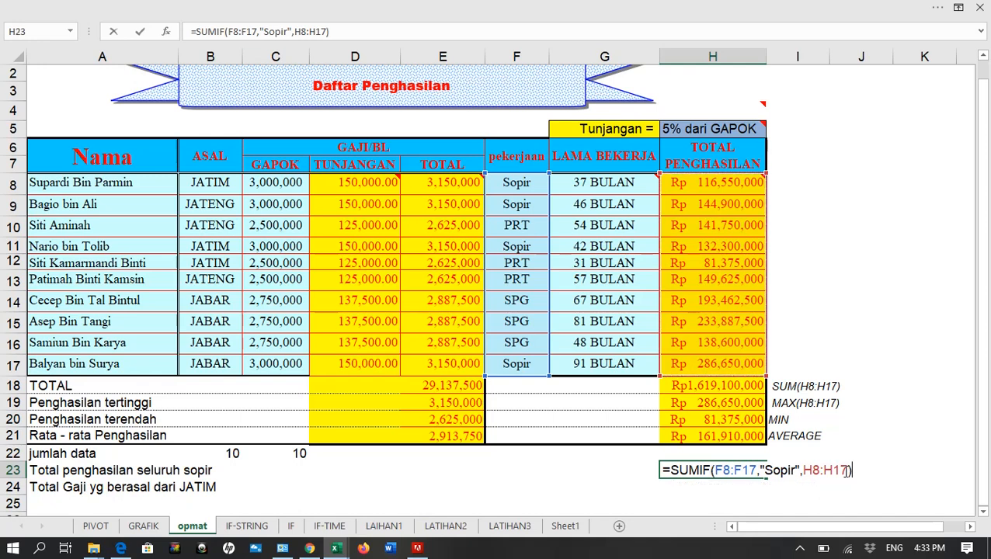
pyautogui.press('Return')
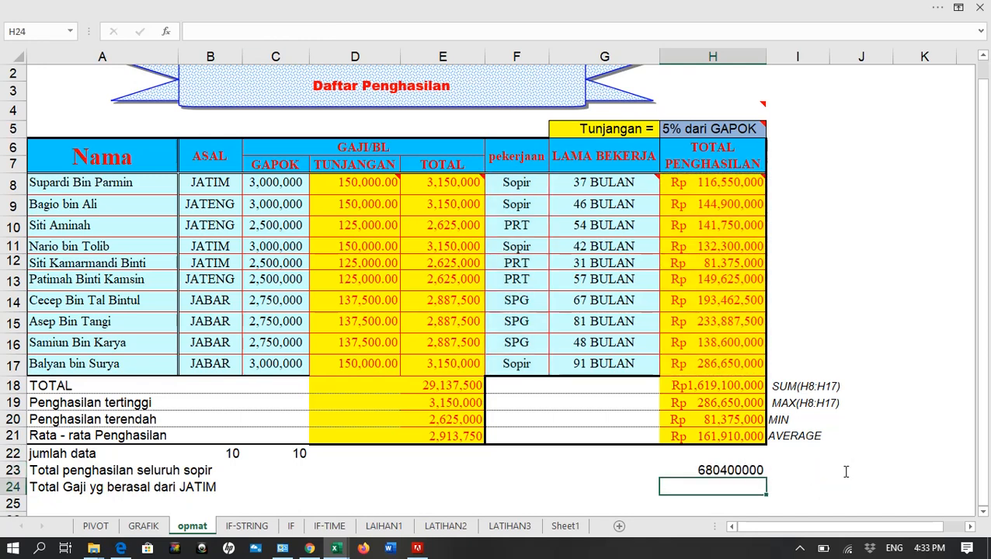
# Format the Sopir total in H23 with thousands separators and no decimals
pyautogui.click(713, 468)
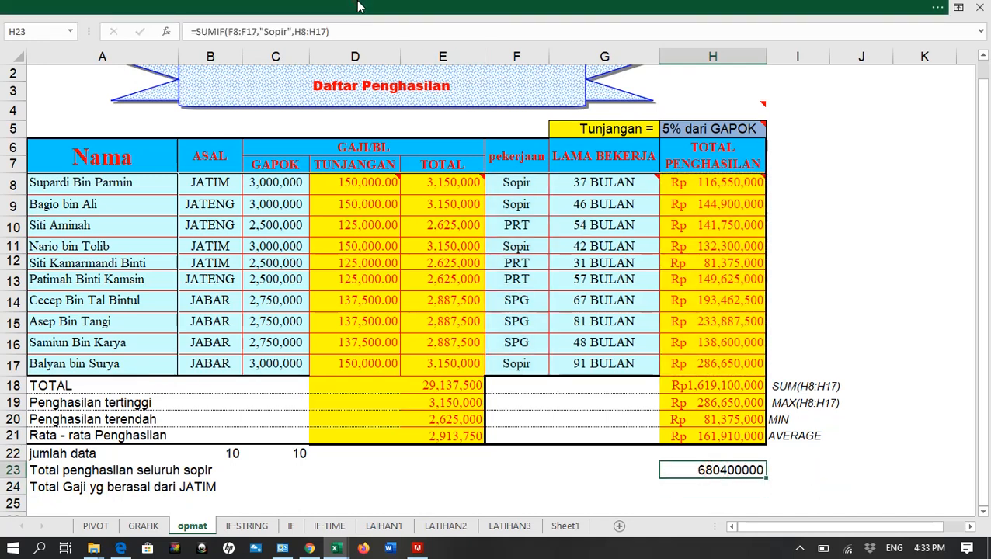
pyautogui.click(363, 10)
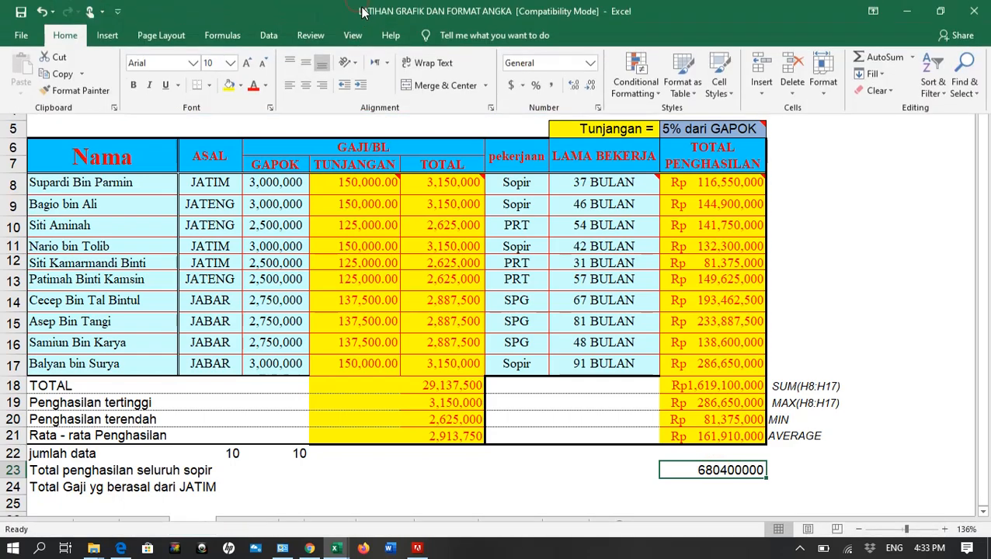
pyautogui.click(550, 86)
pyautogui.click(590, 86)
pyautogui.click(591, 86)
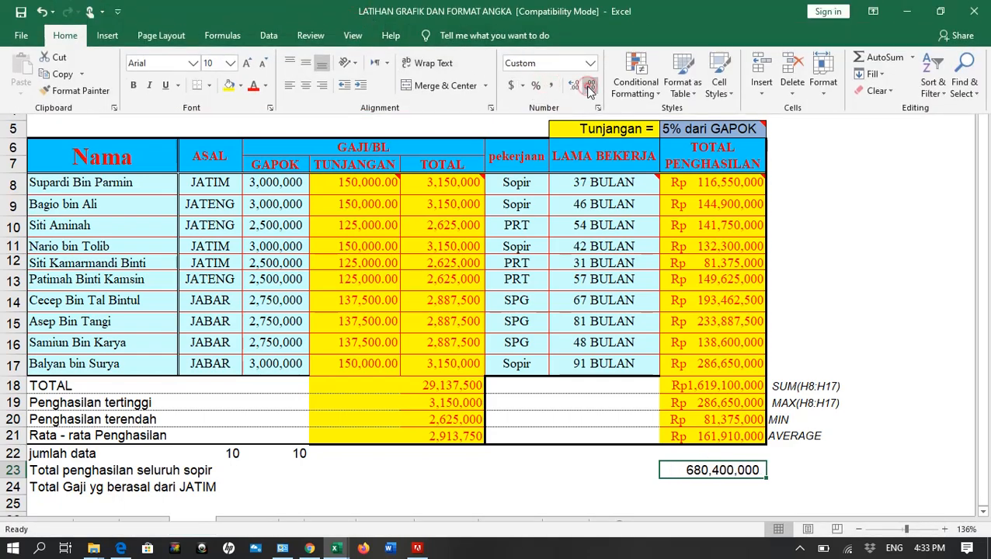
# Cross-check the Sopir total by entering =H8+H9+H11+H17 in G23
pyautogui.click(640, 467)
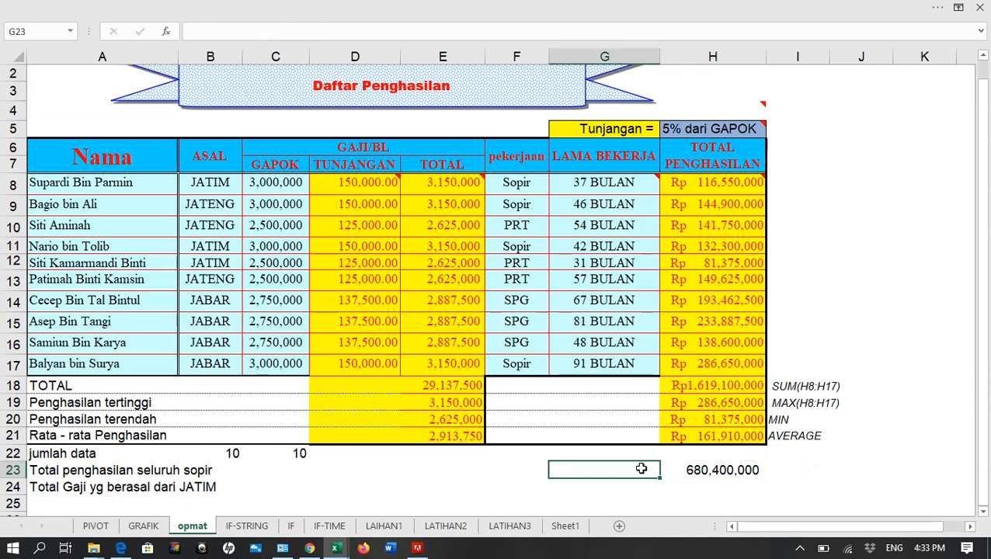
pyautogui.moveTo(494, 188); pyautogui.dragTo(699, 186)
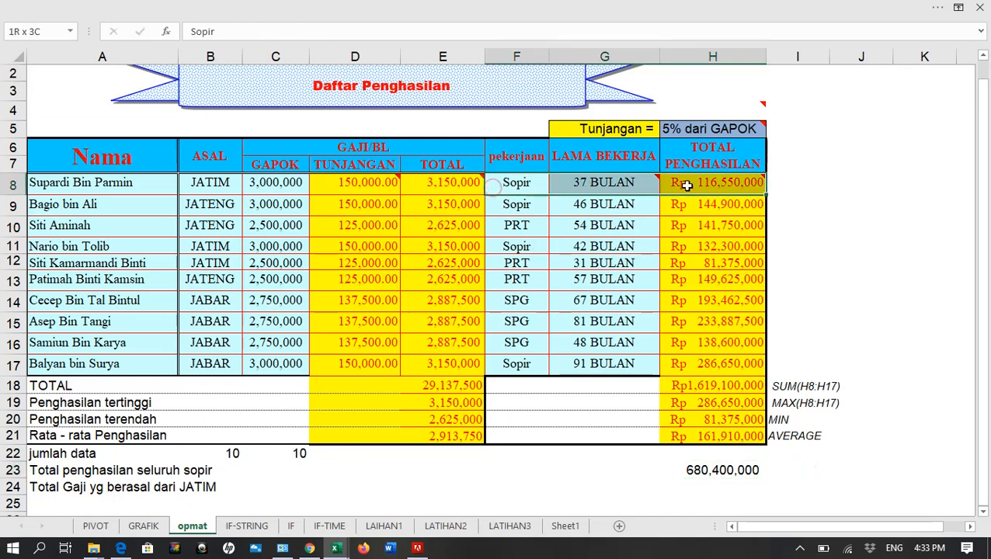
pyautogui.click(628, 470)
pyautogui.write('=')
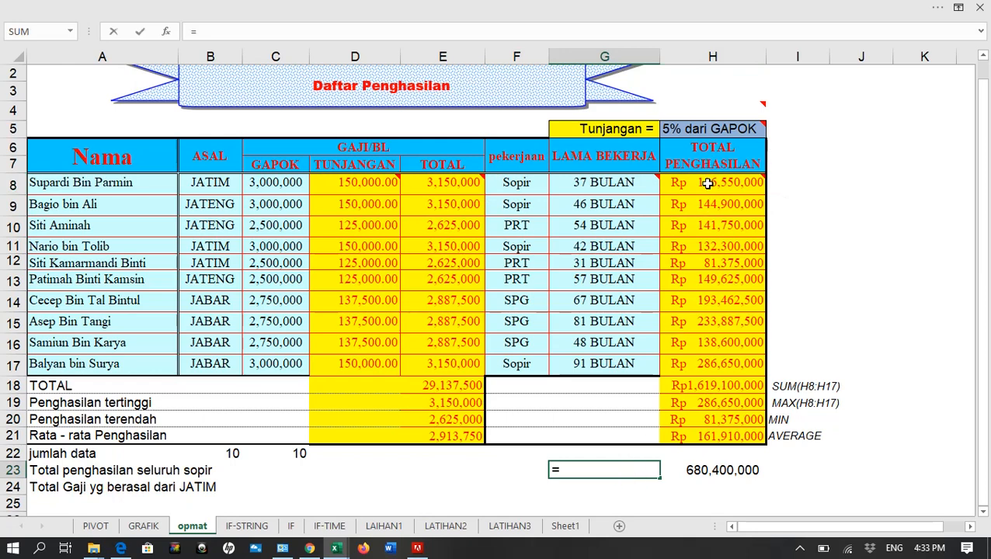
pyautogui.click(709, 185)
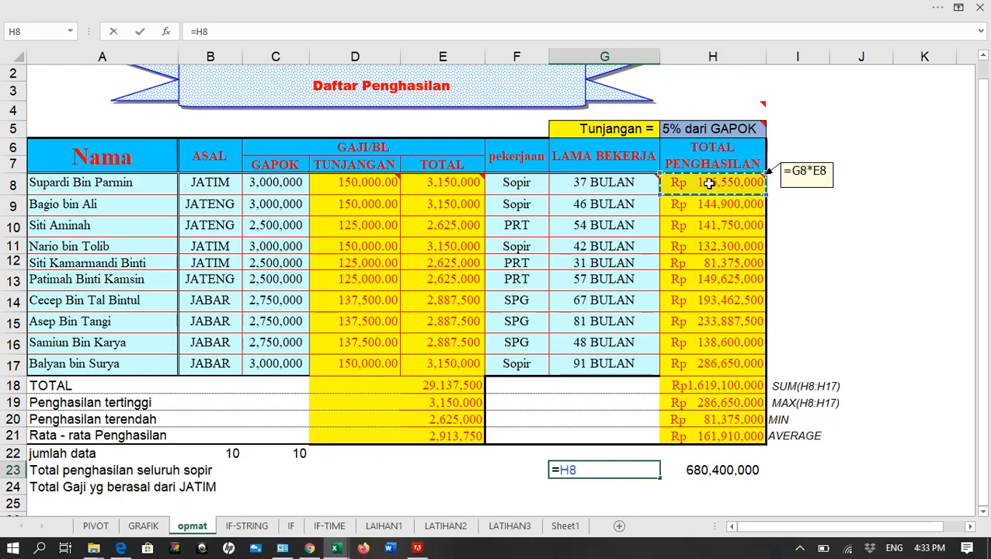
pyautogui.write('+')
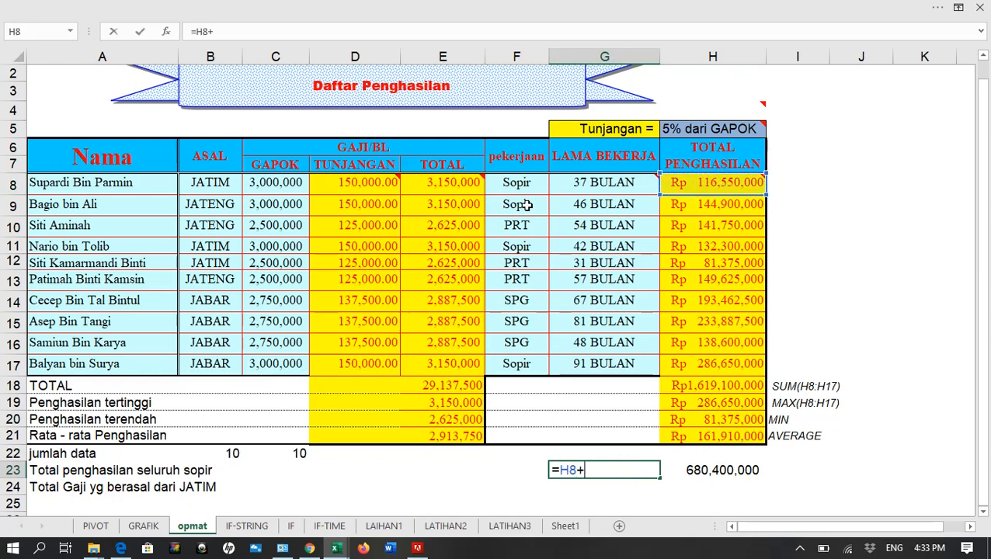
pyautogui.click(715, 205)
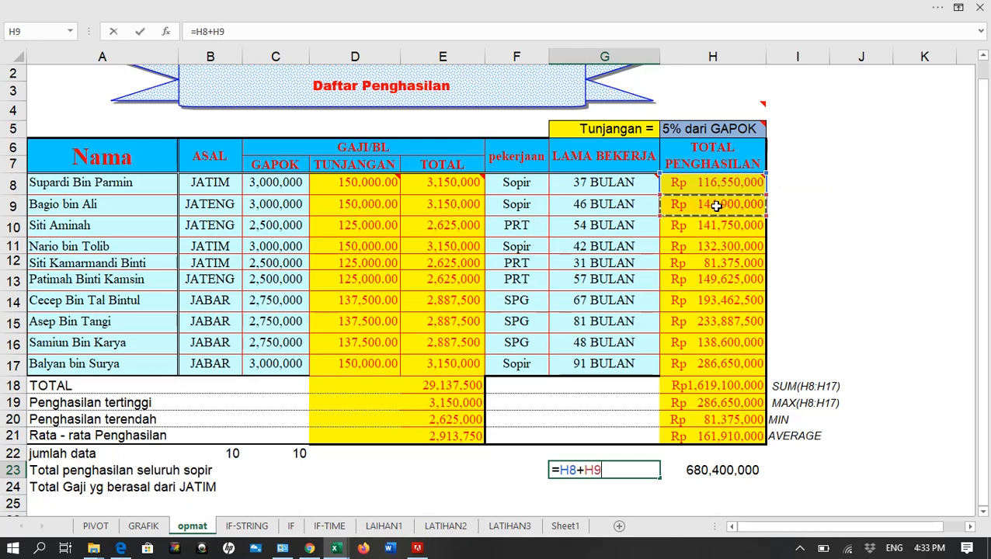
pyautogui.write('+')
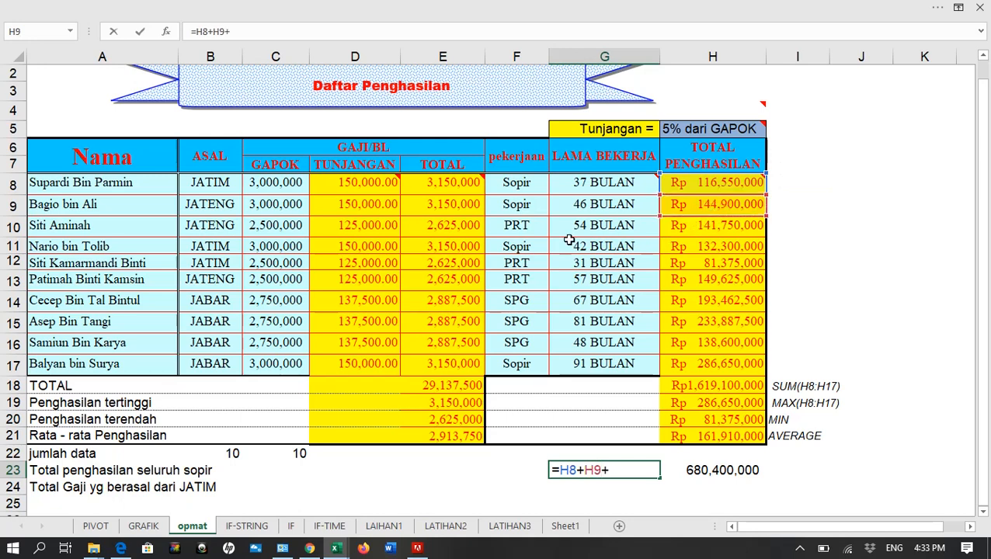
pyautogui.click(708, 247)
pyautogui.write('+')
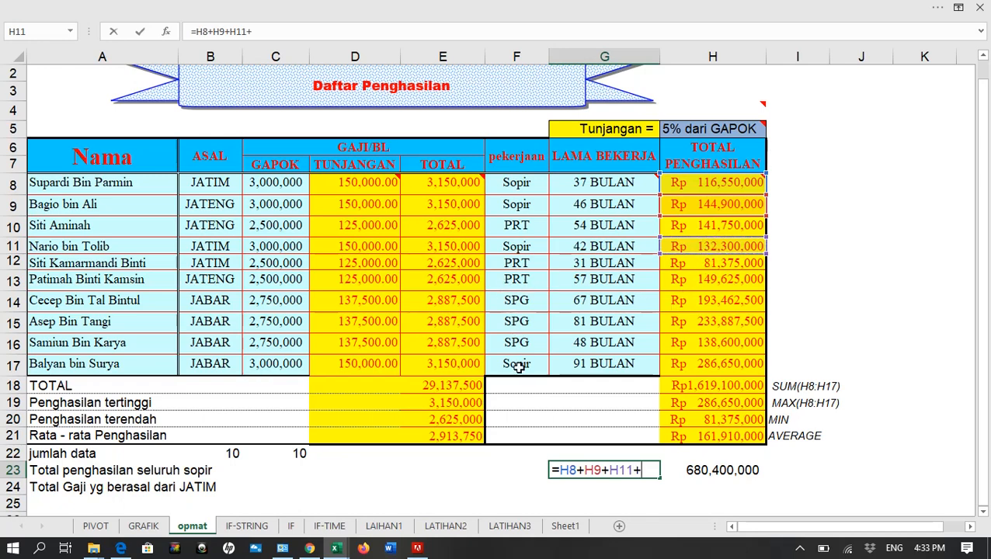
pyautogui.click(715, 363)
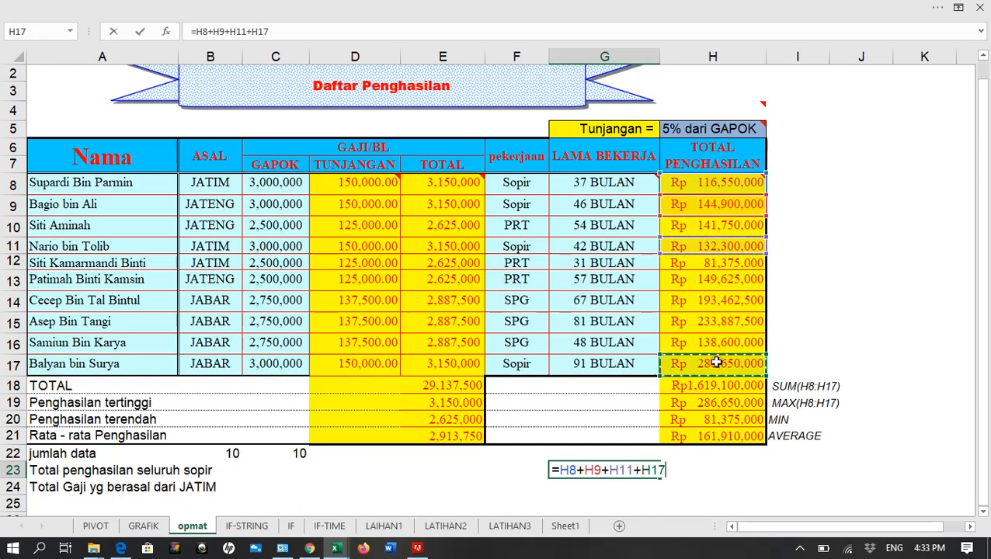
pyautogui.press('Return')
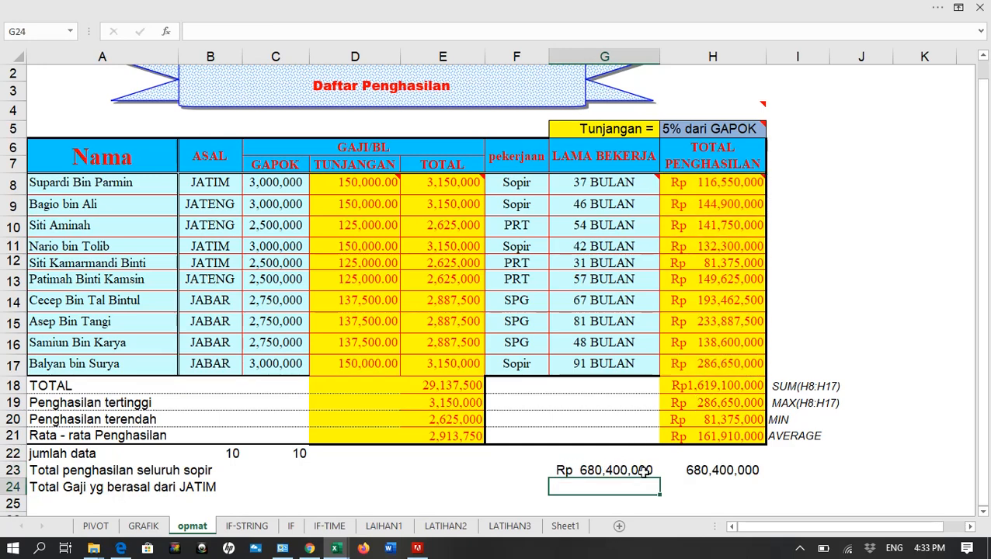
# Review the manual addition formula in G23 and clear that cell
pyautogui.click(611, 471)
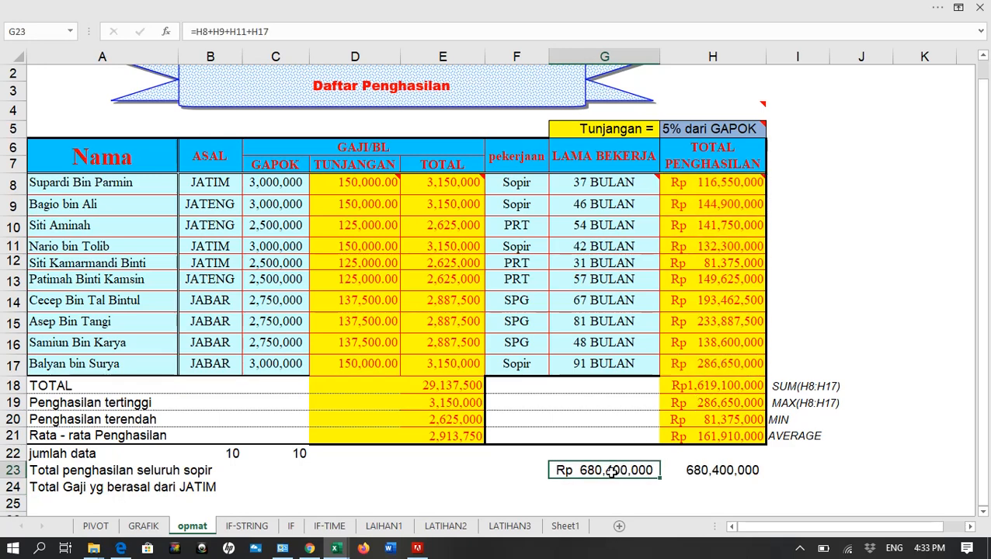
pyautogui.click(321, 35)
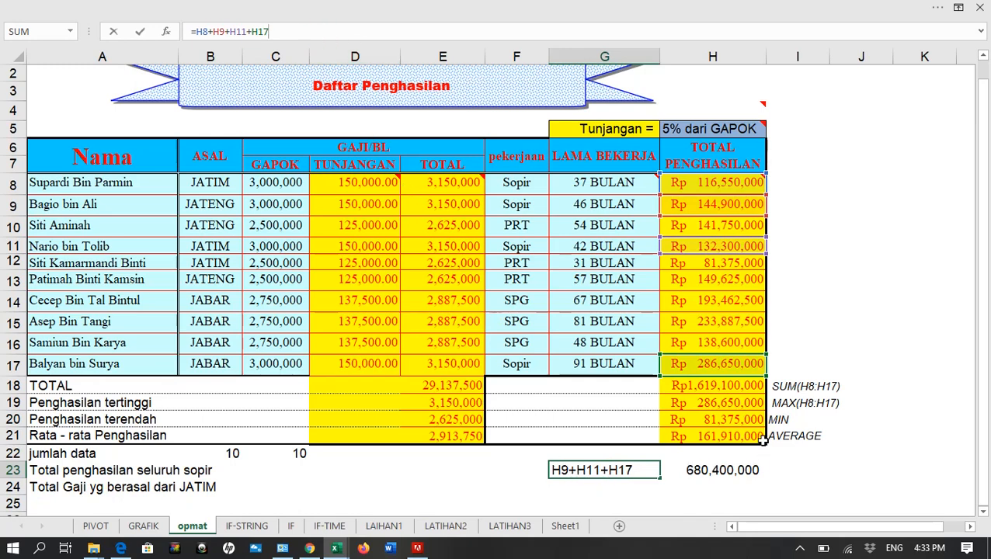
pyautogui.click(591, 466)
pyautogui.press('Escape')
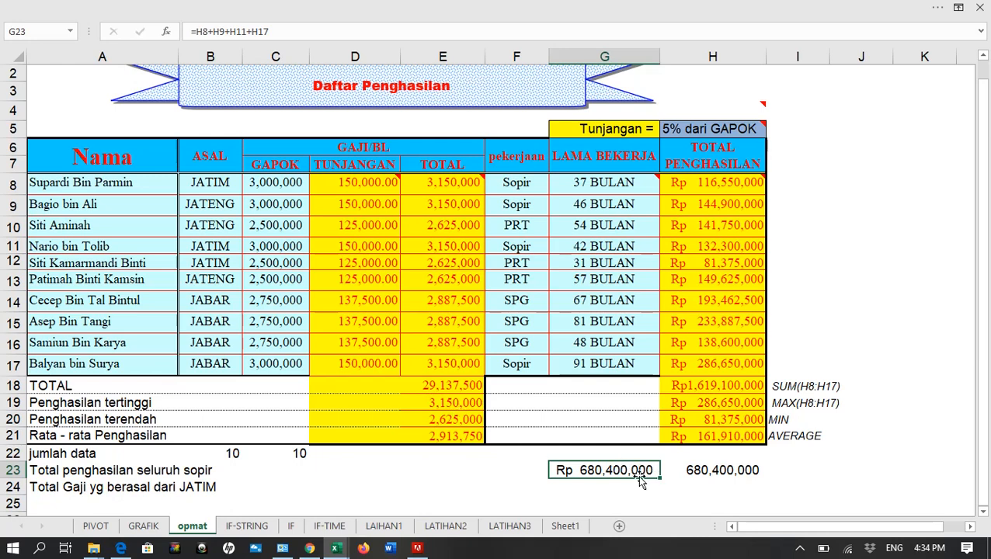
pyautogui.press('Home')
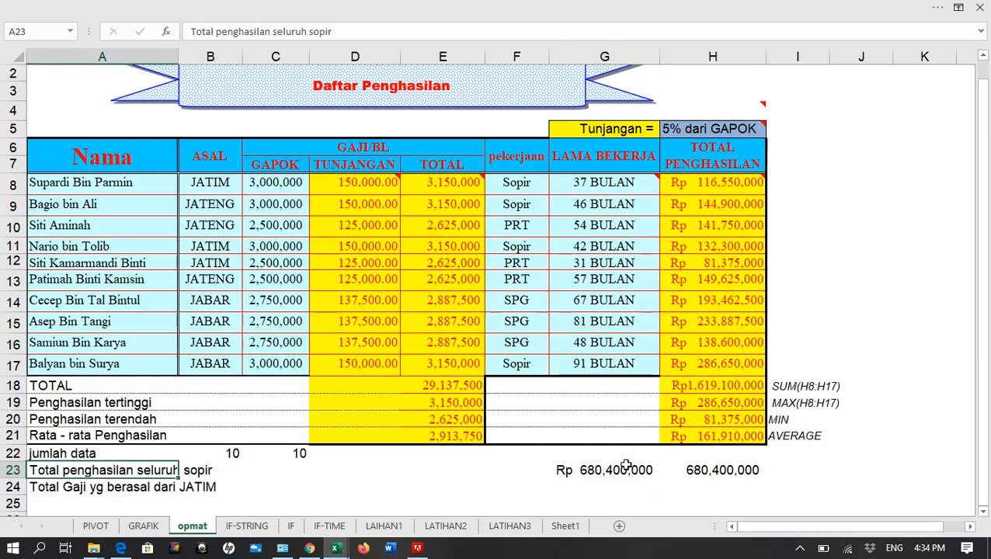
pyautogui.click(626, 466)
pyautogui.press('Delete')
# Review the parts of the SUMIF formula in H23 without changing it
pyautogui.click(693, 471)
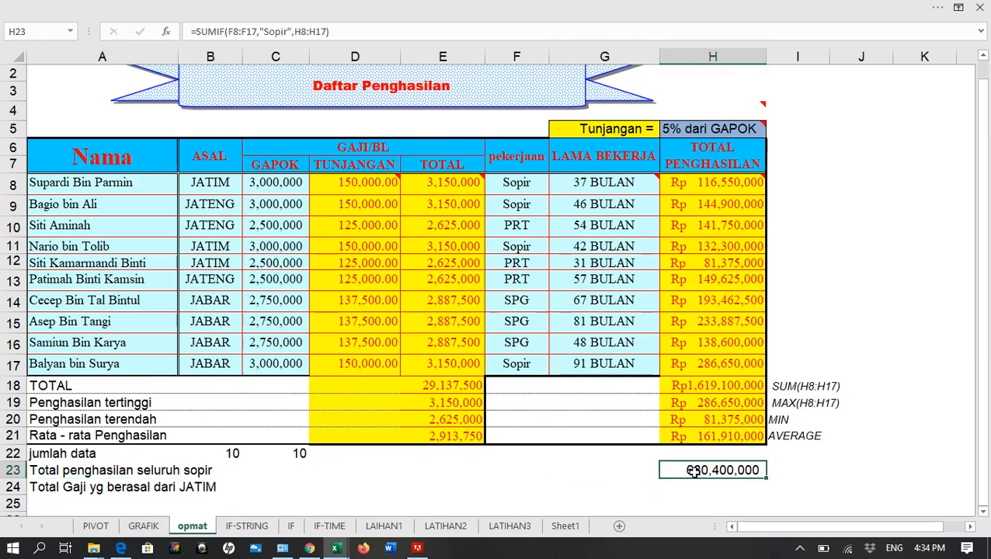
pyautogui.click(195, 31)
pyautogui.click(228, 31)
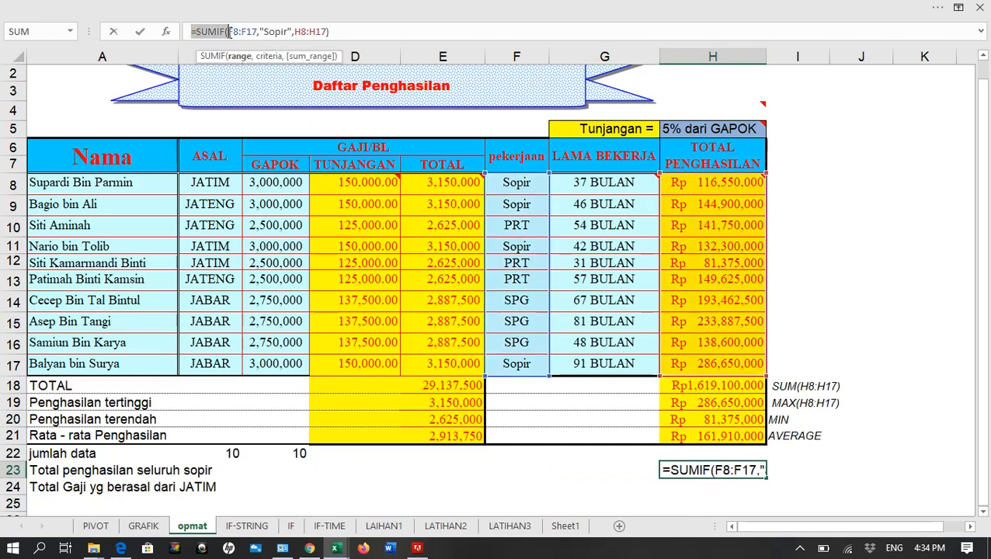
pyautogui.press('Escape')
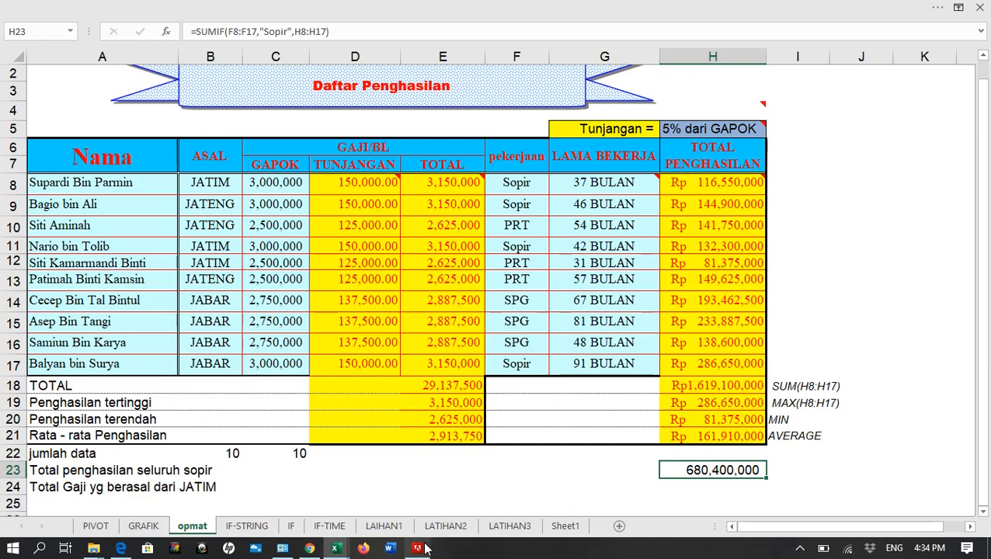
pyautogui.click(460, 487)
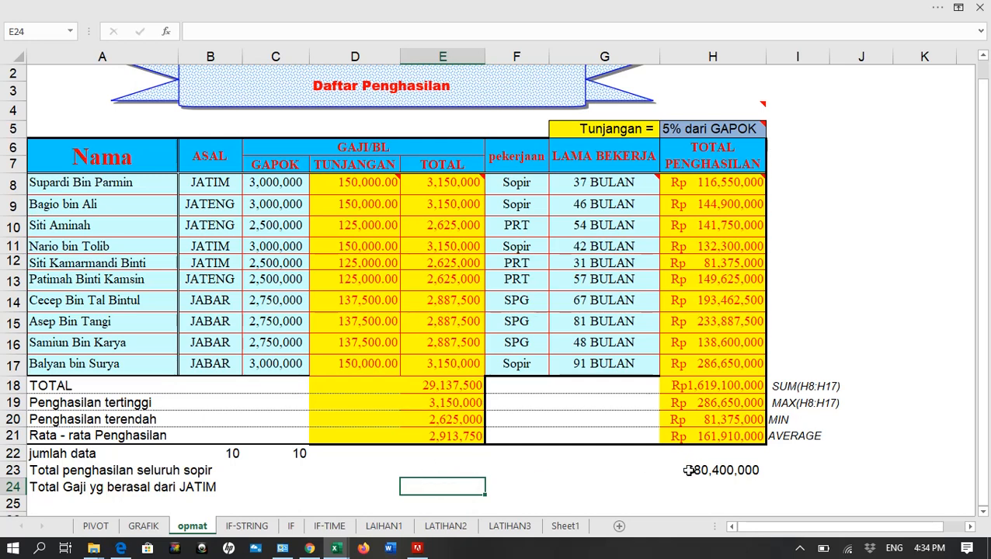
pyautogui.write('=sum(')
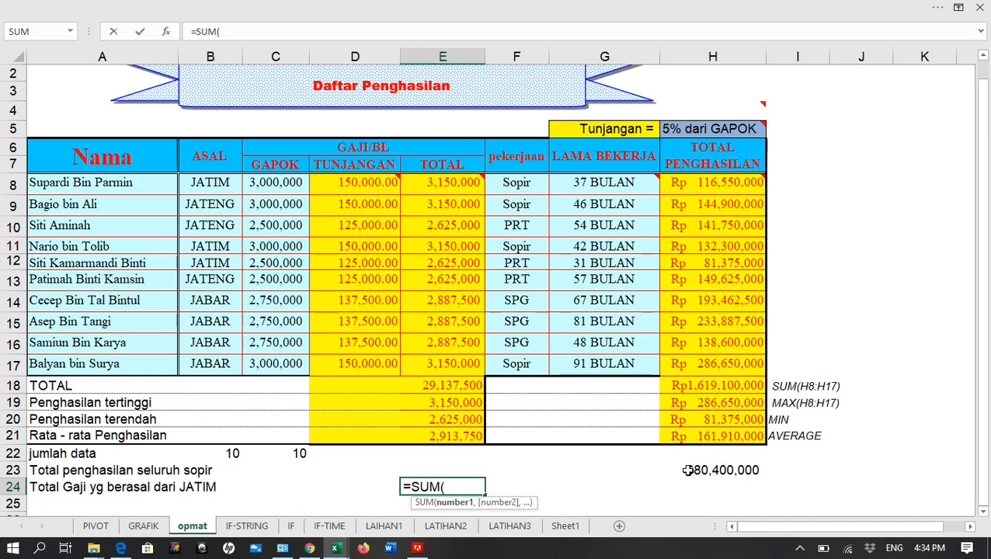
pyautogui.press('BackSpace')
pyautogui.press('Left')
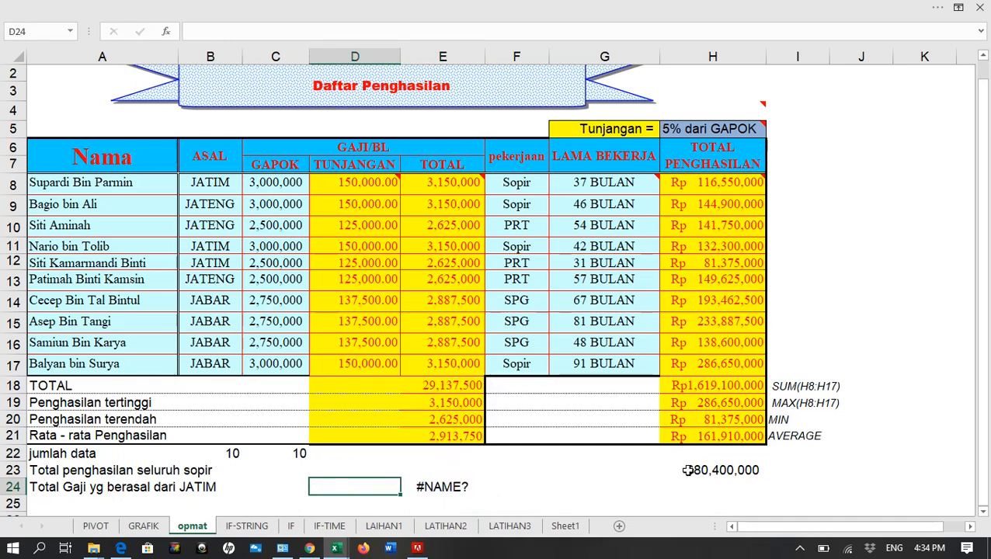
pyautogui.press('Down')
pyautogui.click(427, 501)
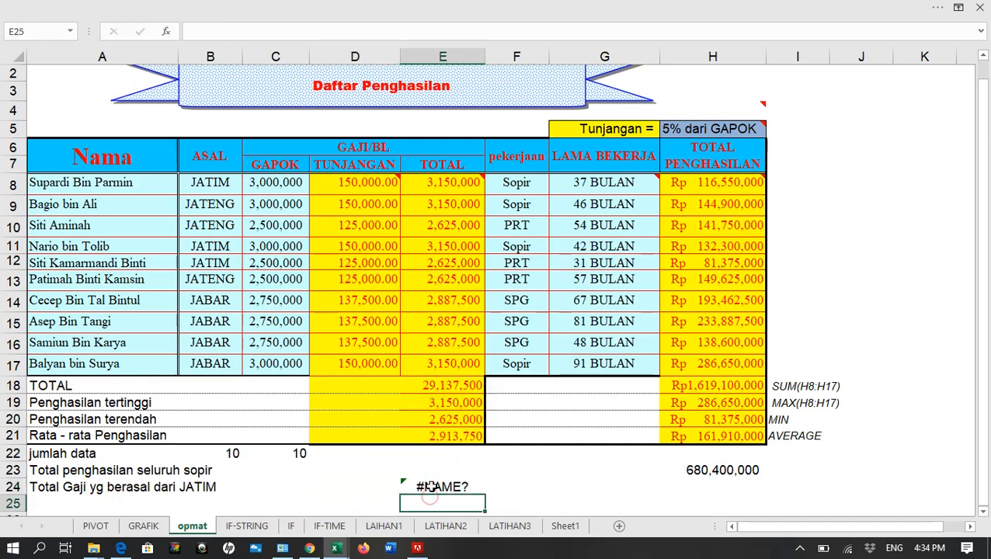
# Total the salaries of JATIM employees in E24 with =SUMIF(B8:B17,B12,E8:E17)
pyautogui.click(430, 486)
pyautogui.write('=sum')
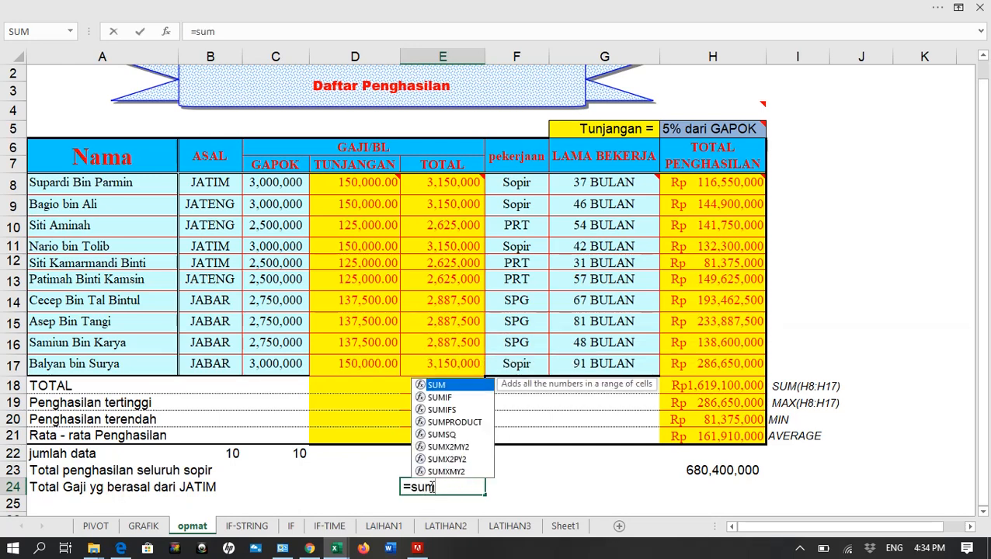
pyautogui.press('Down')
pyautogui.press('Tab')
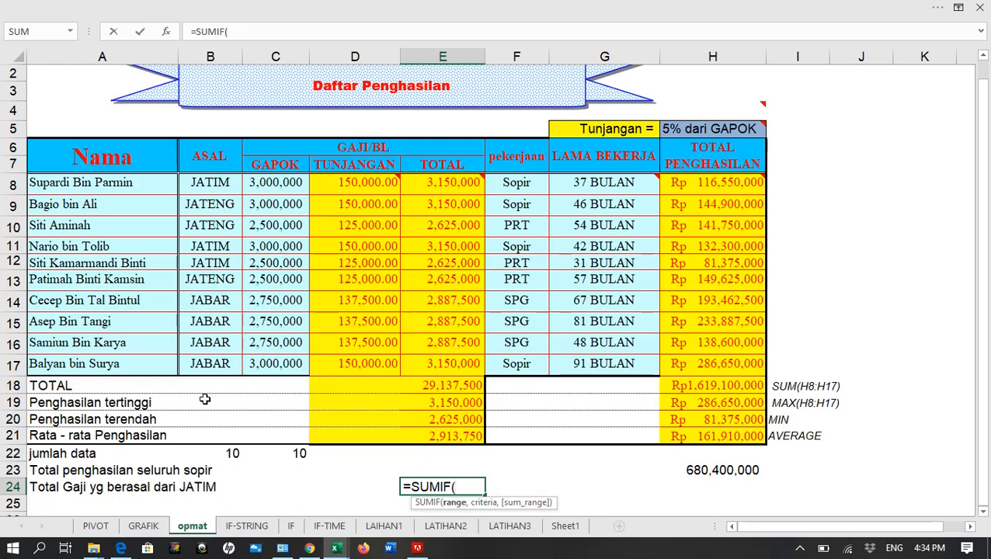
pyautogui.moveTo(195, 180); pyautogui.dragTo(197, 372)
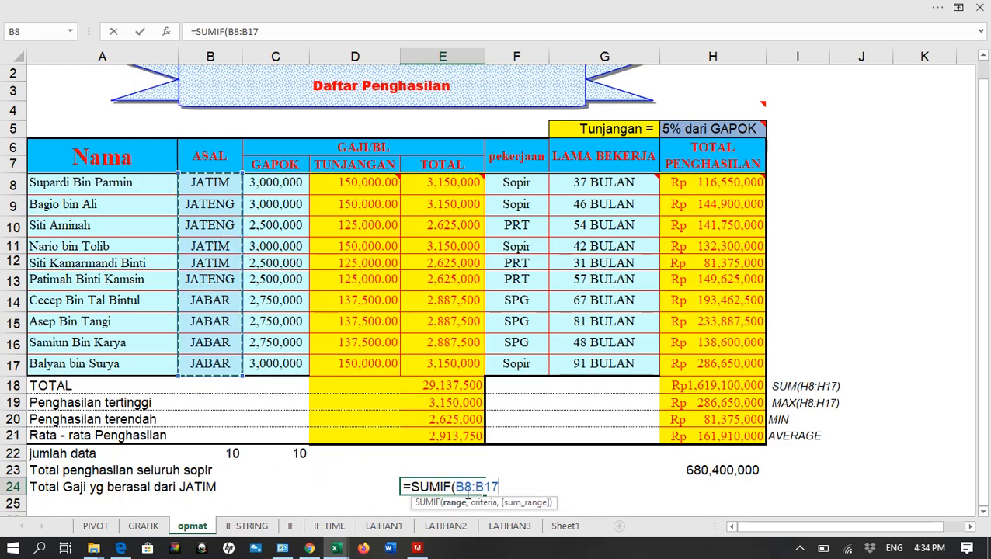
pyautogui.write(',')
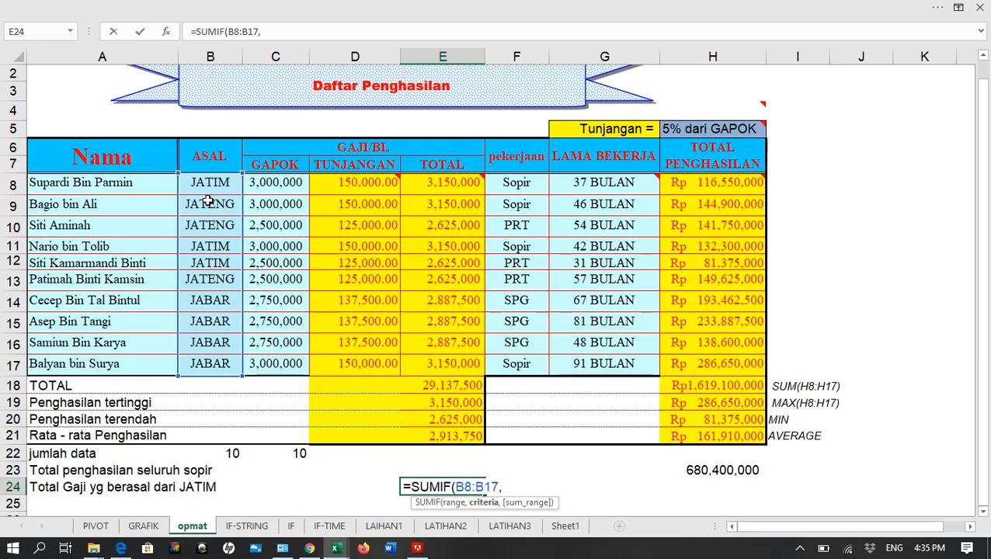
pyautogui.click(207, 265)
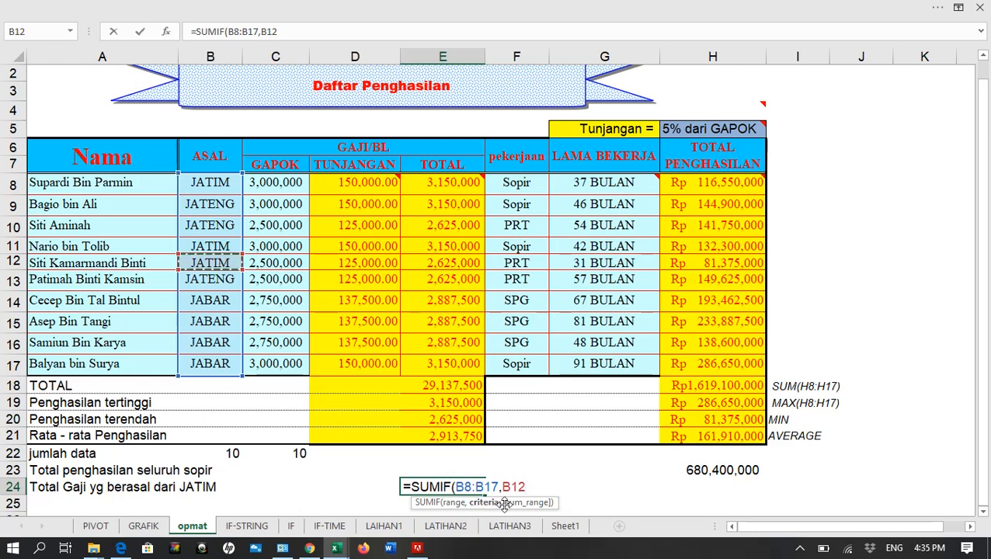
pyautogui.write(',')
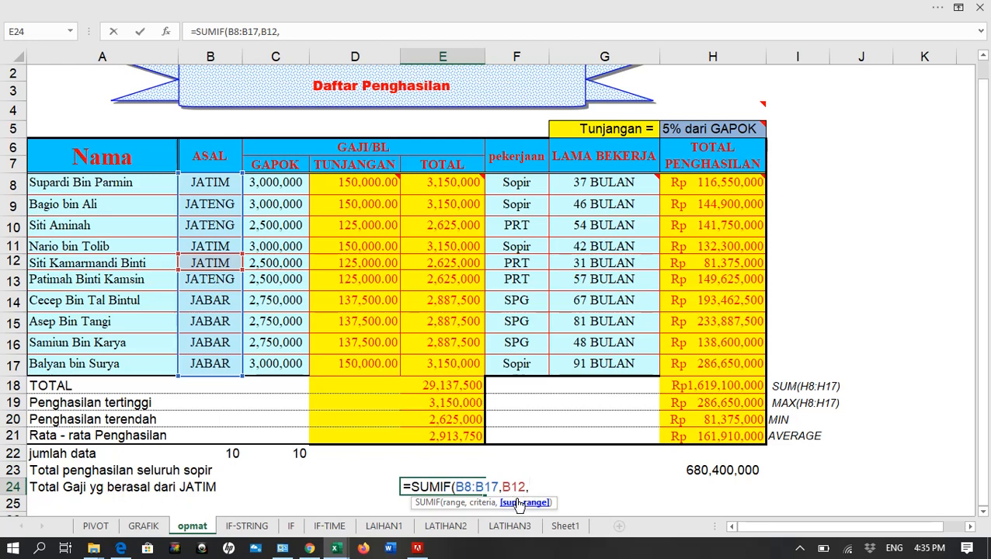
pyautogui.moveTo(442, 183)
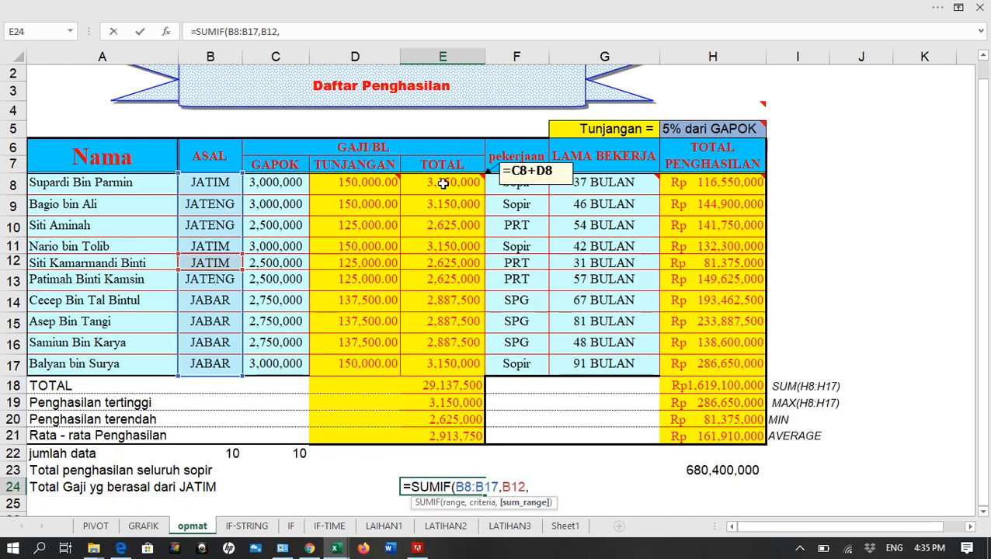
pyautogui.moveTo(443, 184); pyautogui.dragTo(450, 370)
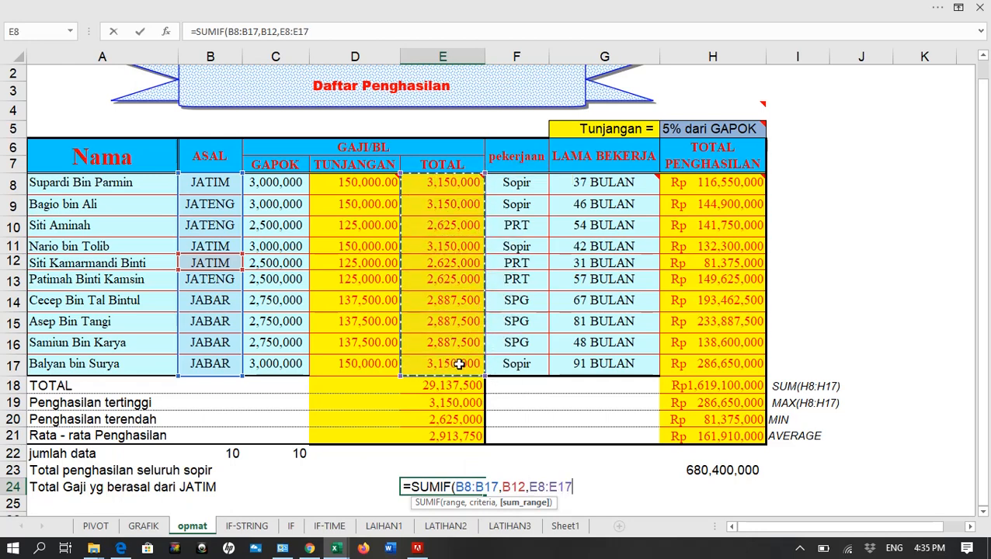
pyautogui.press('Return')
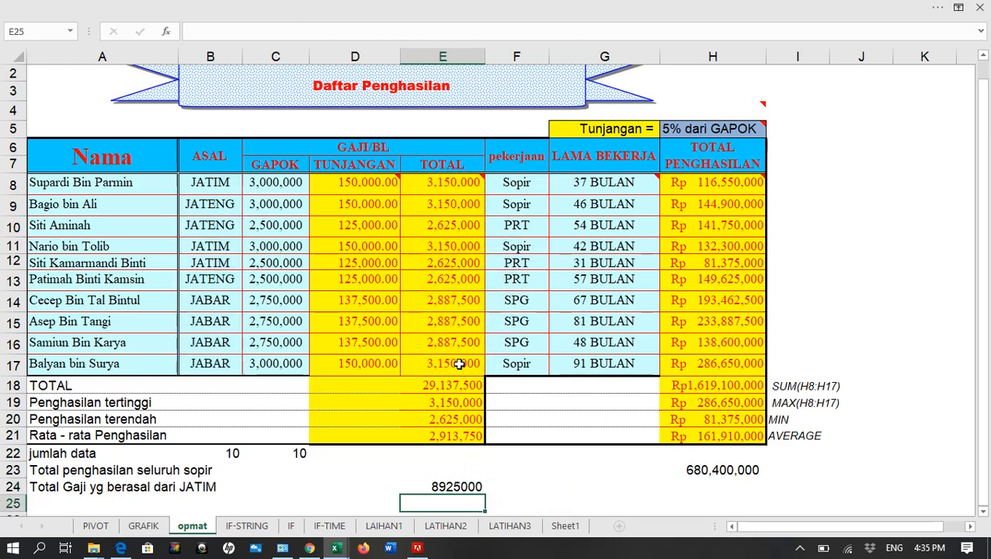
# Format the JATIM total in E24 with thousands separators and no decimals
pyautogui.click(441, 485)
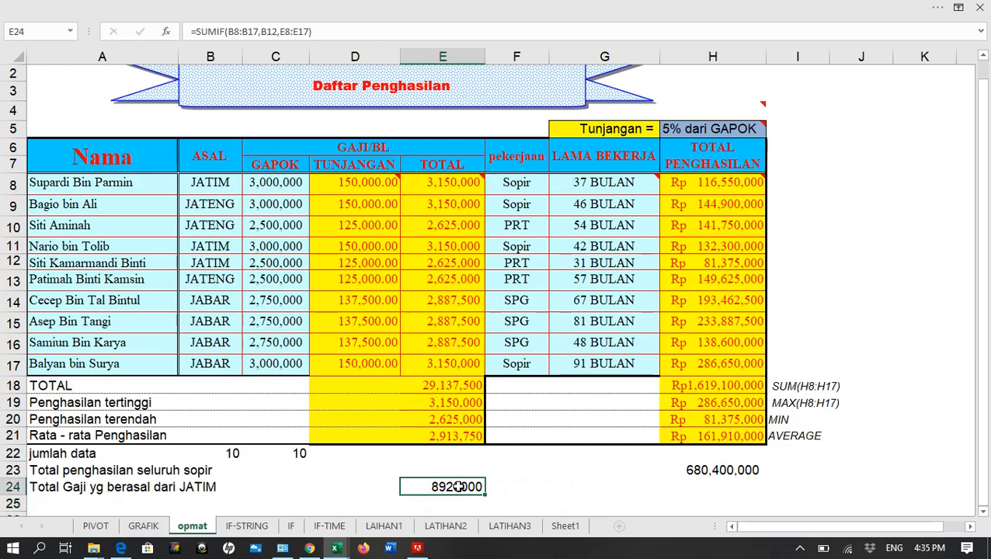
pyautogui.click(416, 7)
pyautogui.click(550, 86)
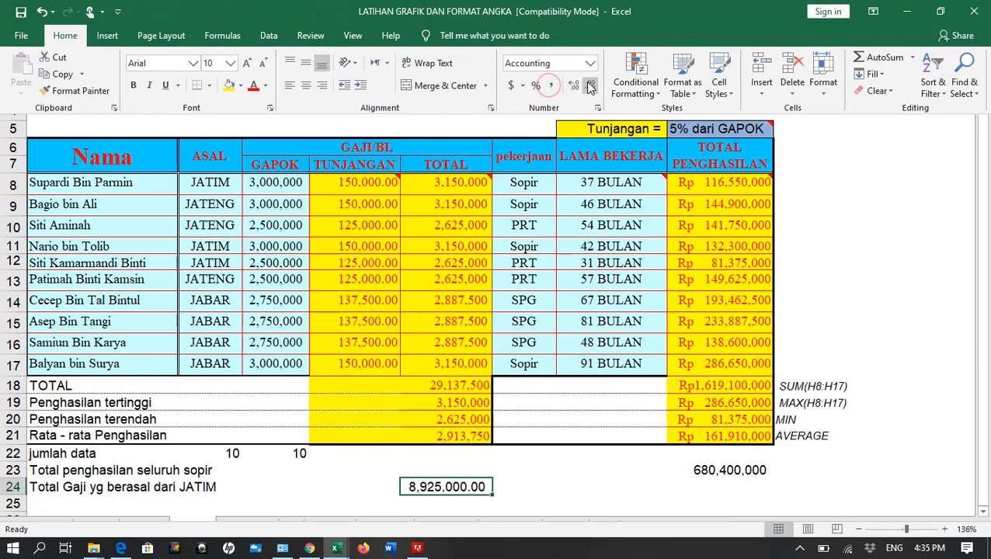
pyautogui.click(589, 85)
pyautogui.click(590, 84)
pyautogui.click(377, 487)
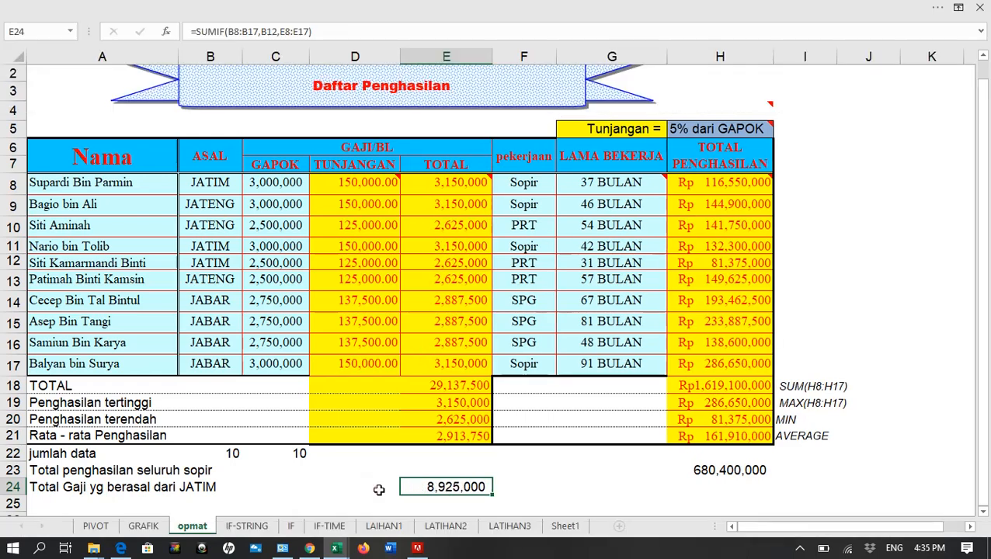
# Cross-check the JATIM total by entering =E8+E11+E12 in D24, then clear that cell
pyautogui.click(378, 486)
pyautogui.write('=')
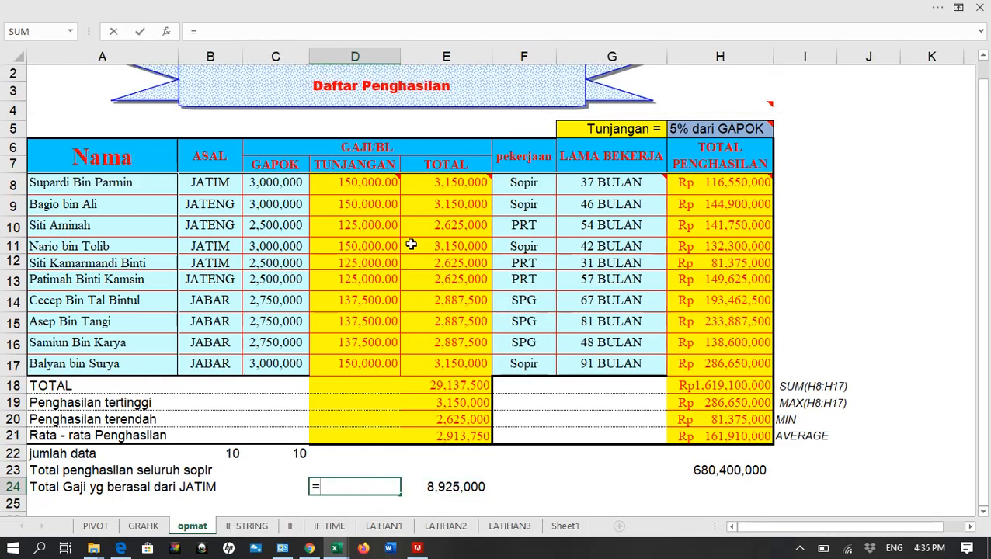
pyautogui.click(464, 187)
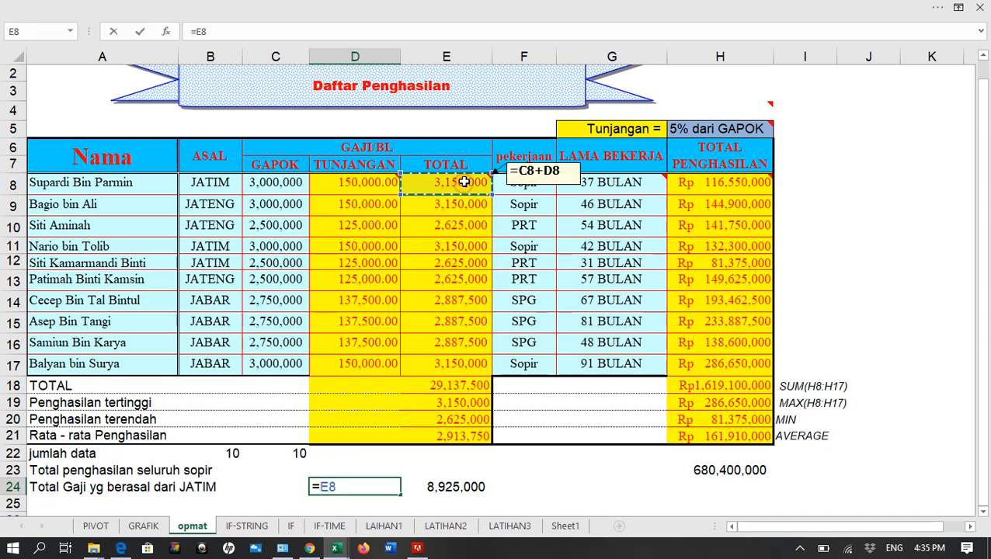
pyautogui.write('+')
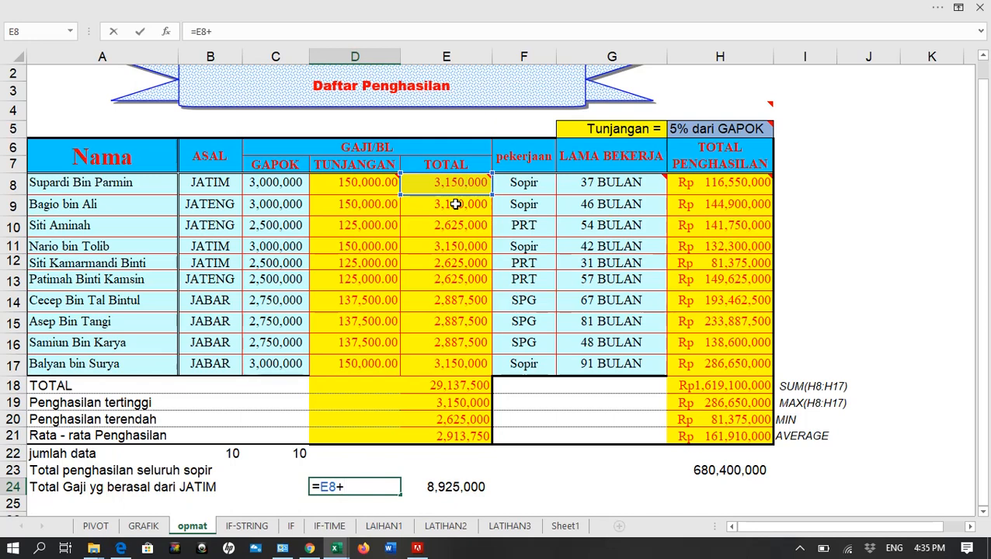
pyautogui.click(448, 246)
pyautogui.write('+')
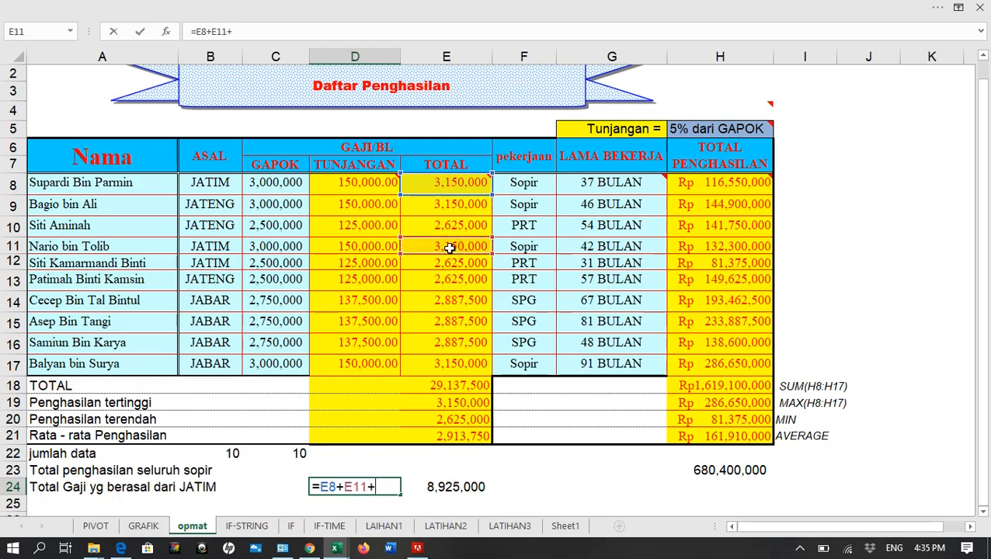
pyautogui.click(452, 265)
pyautogui.write('+')
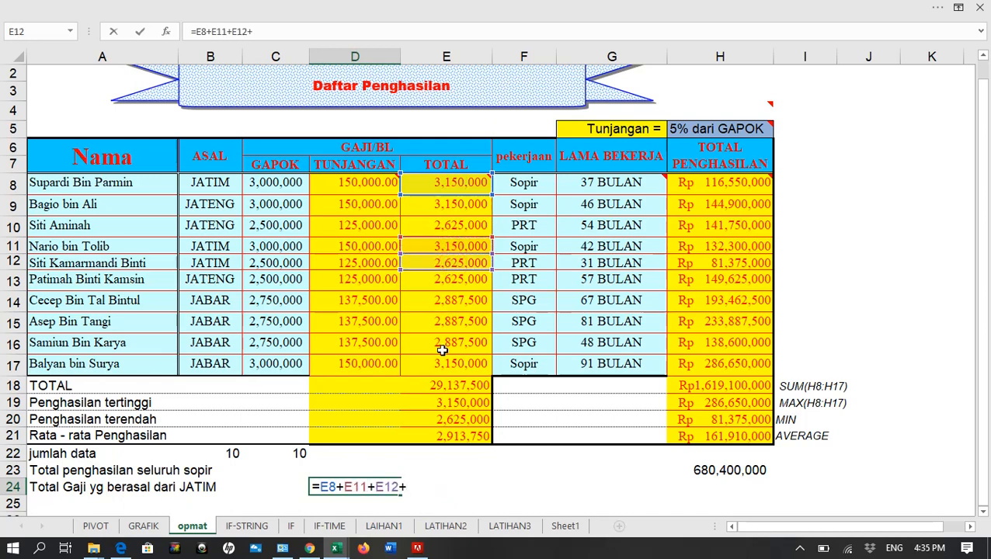
pyautogui.press('Return')
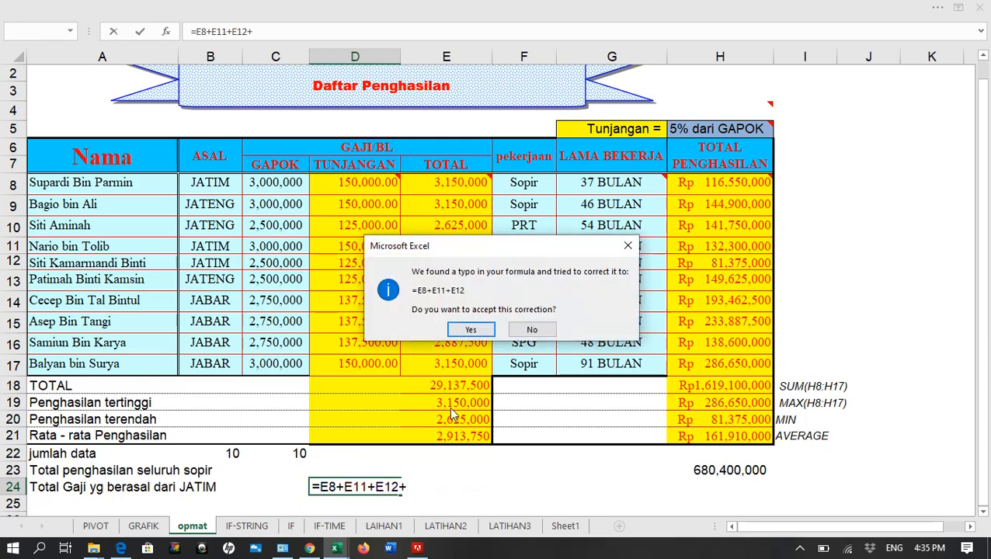
pyautogui.click(472, 330)
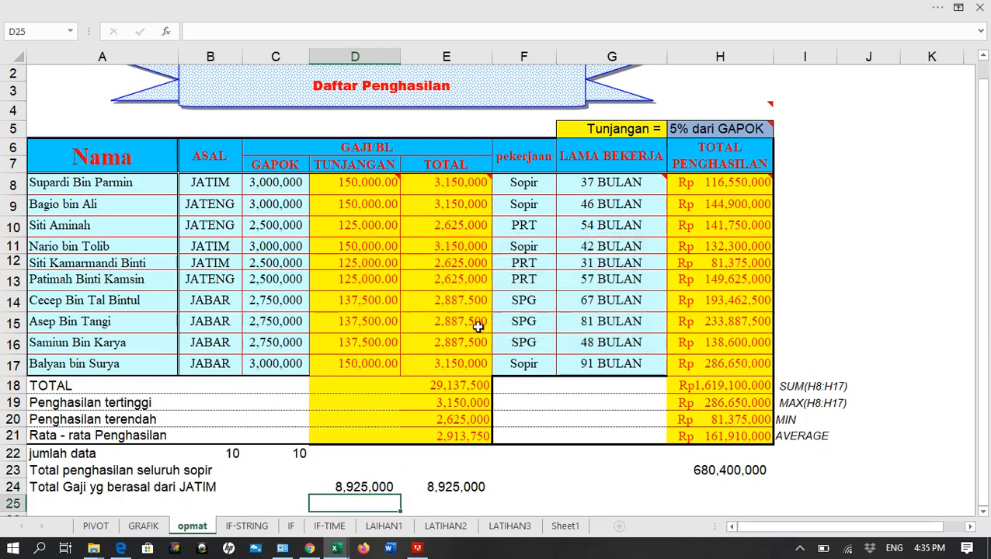
pyautogui.click(383, 481)
pyautogui.press('Delete')
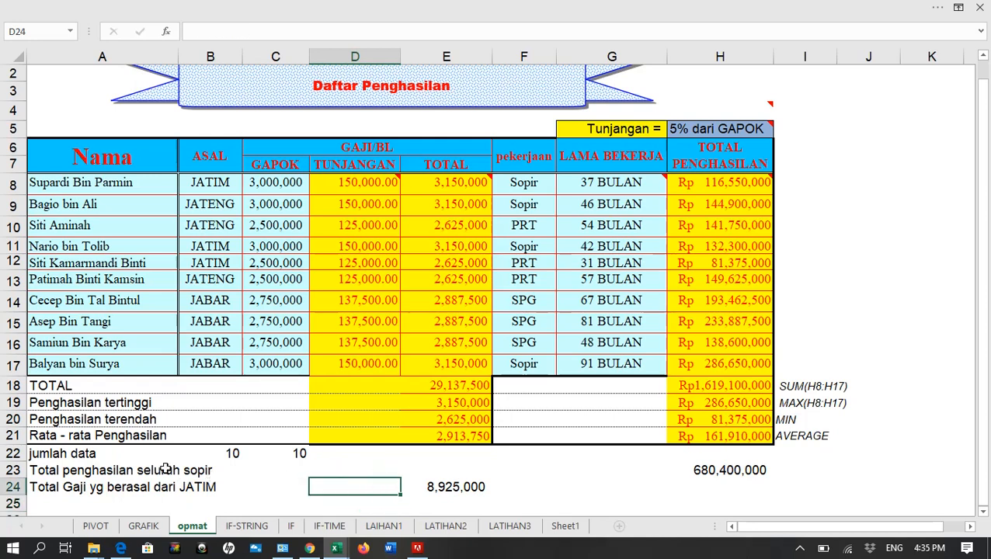